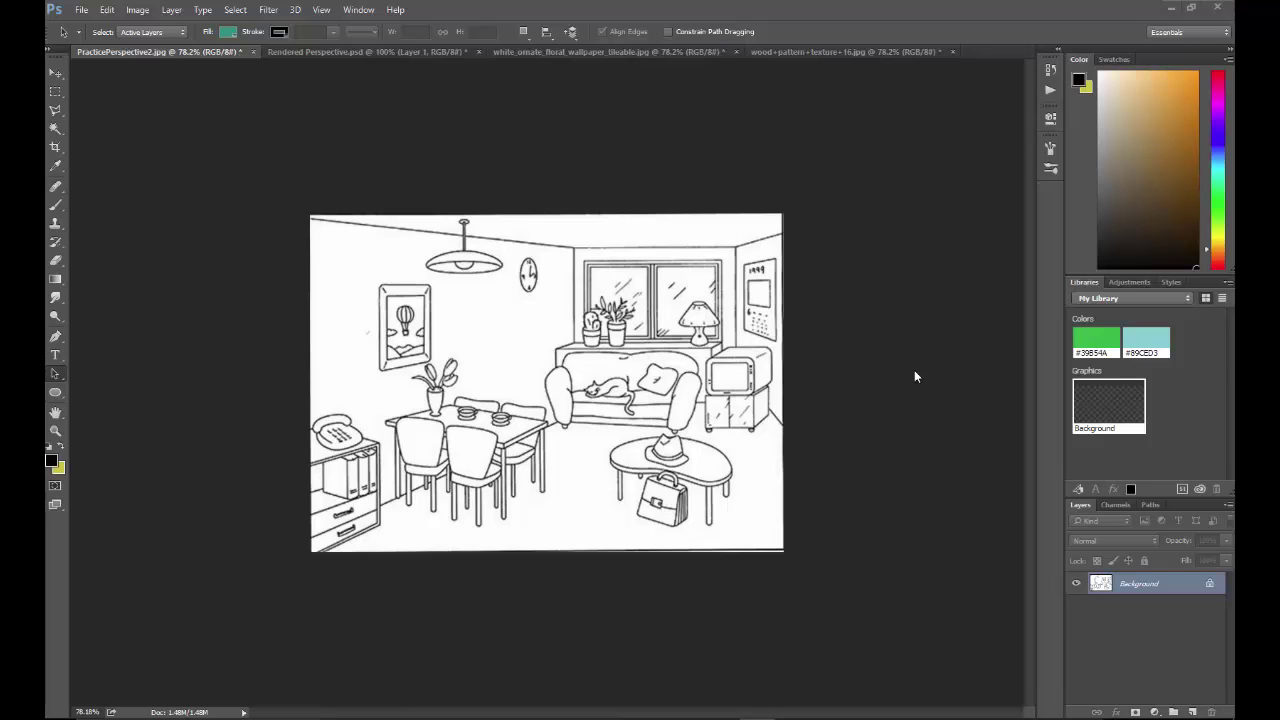
# Step: Review the rendered room example, the floral wallpaper and the wood texture images, and return to the PracticePerspective2.jpg line drawing
pyautogui.click(383, 51)
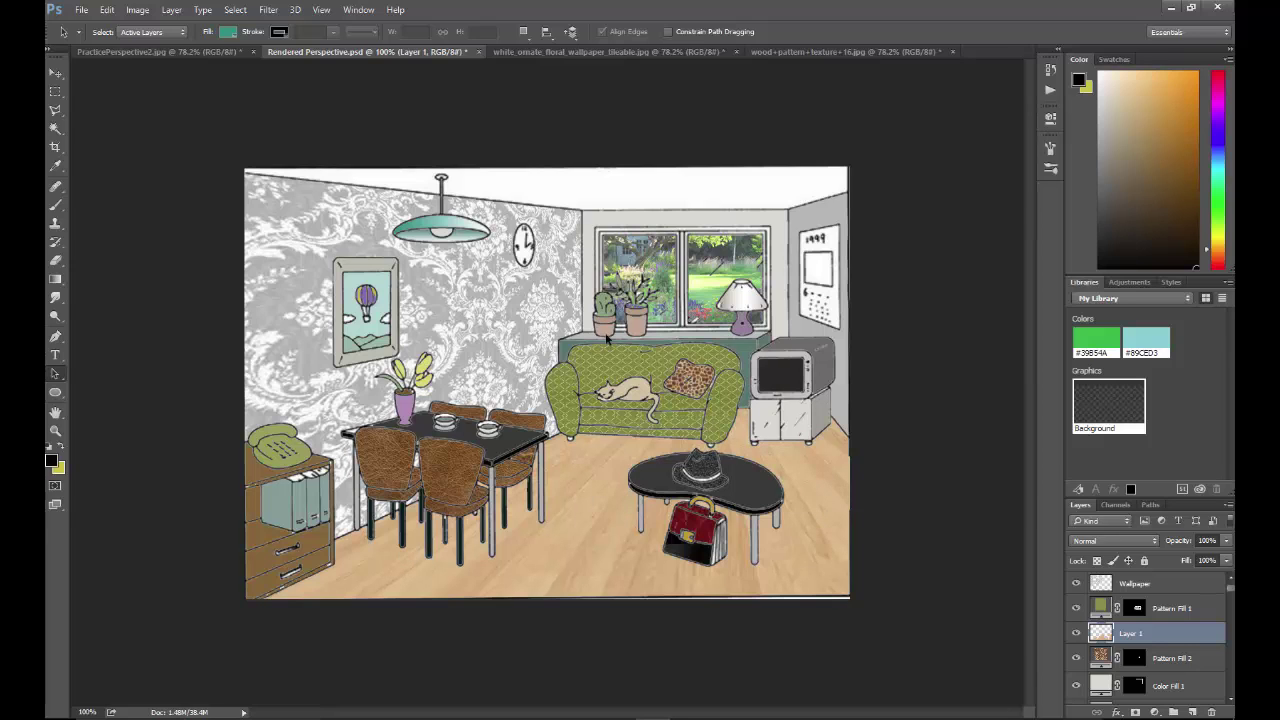
pyautogui.click(155, 52)
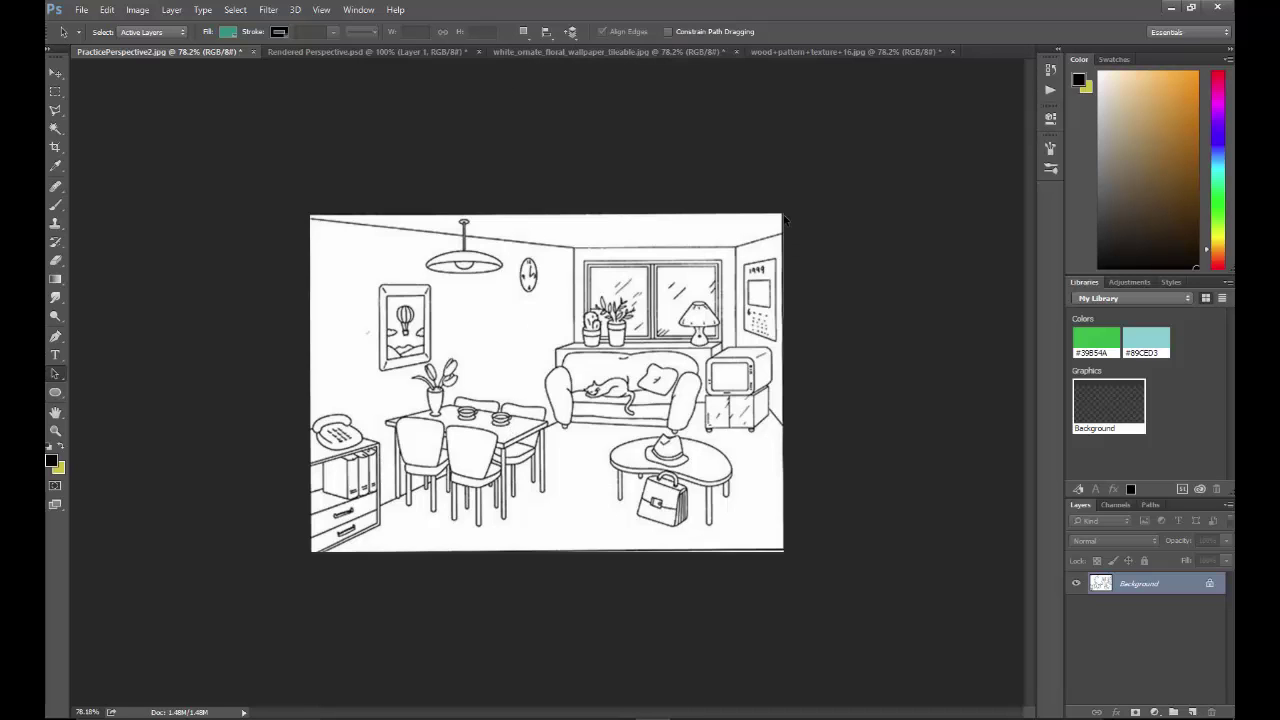
pyautogui.click(609, 51)
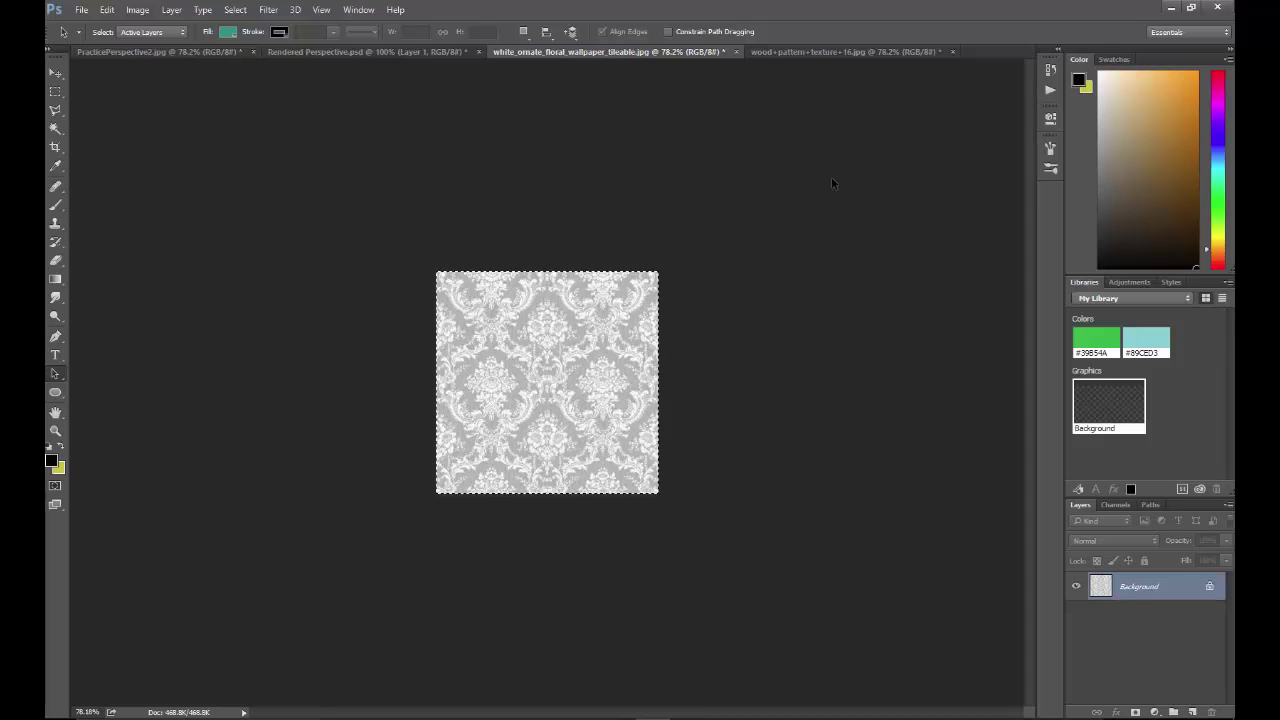
pyautogui.click(818, 52)
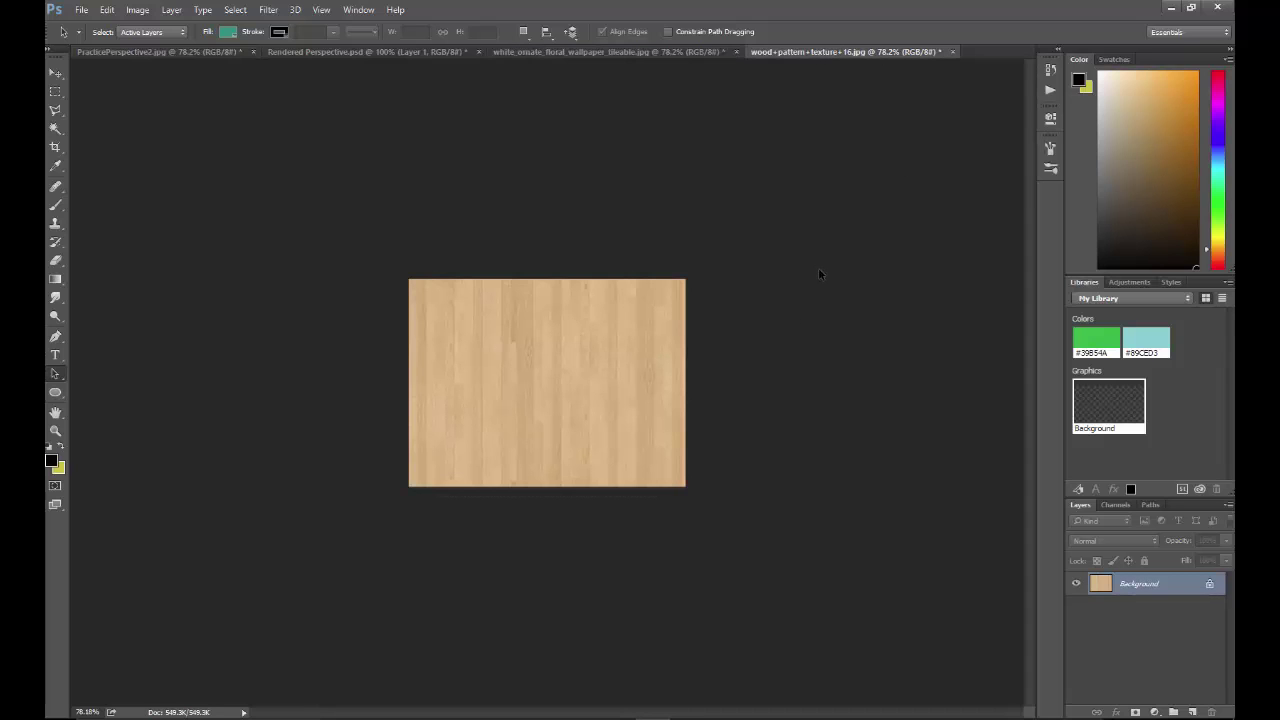
pyautogui.click(116, 53)
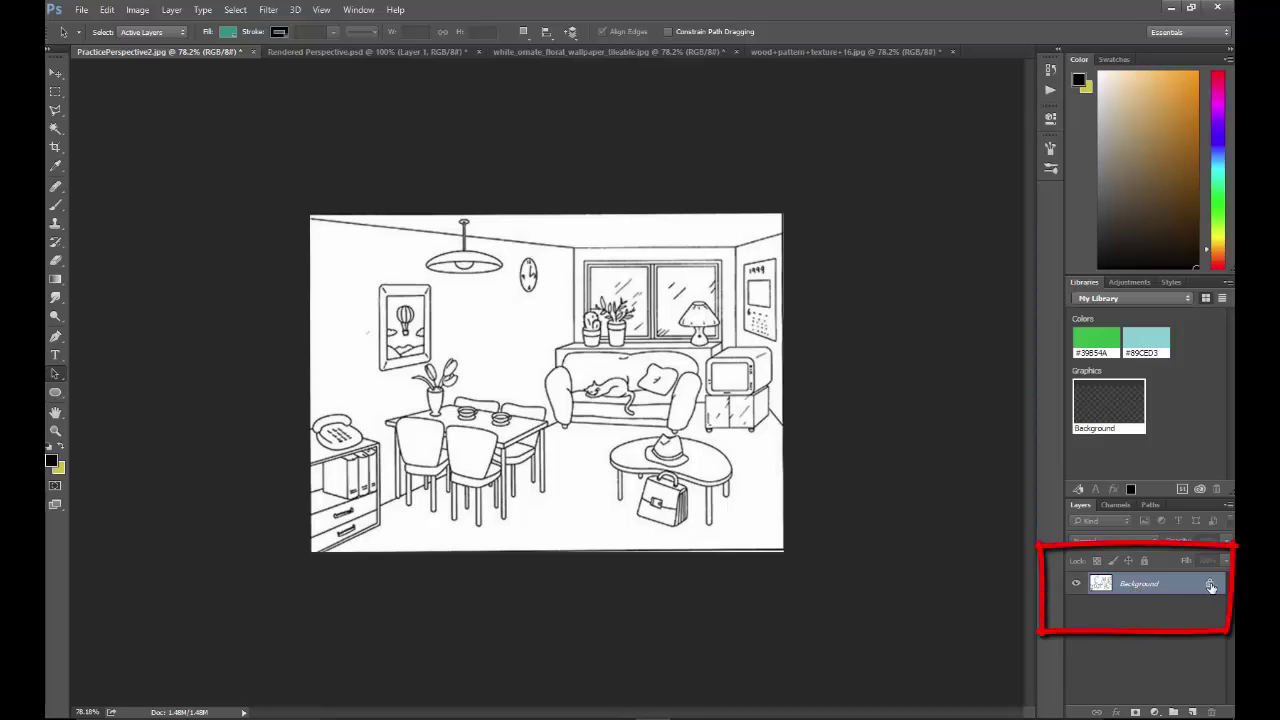
# Step: Duplicate the Background layer as Background copy and hide the original Background layer
pyautogui.rightClick(1120, 586)
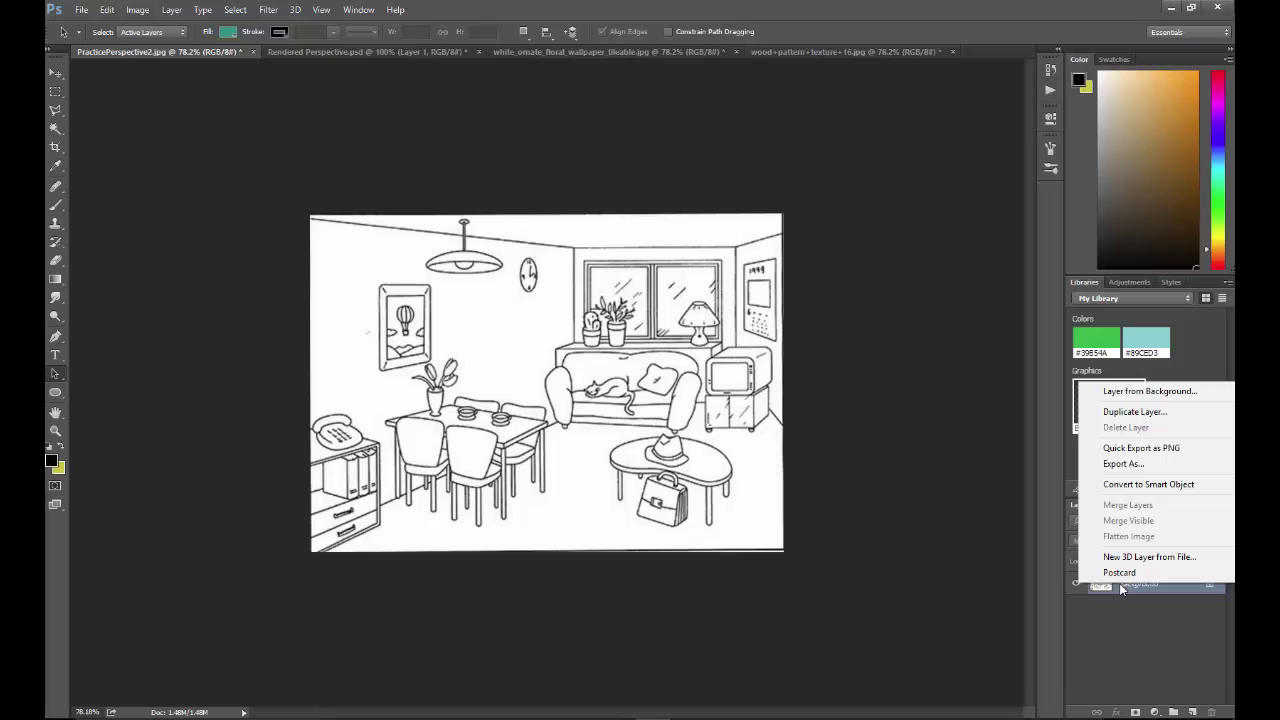
pyautogui.click(1127, 412)
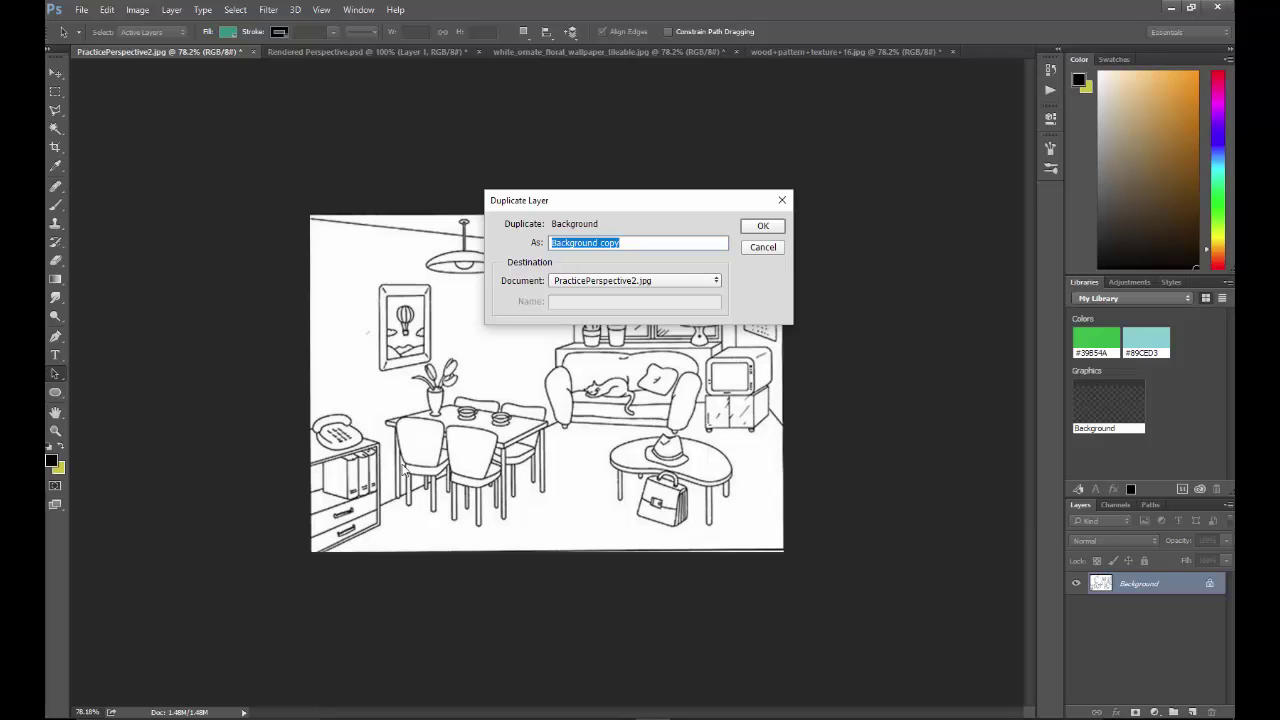
pyautogui.click(765, 228)
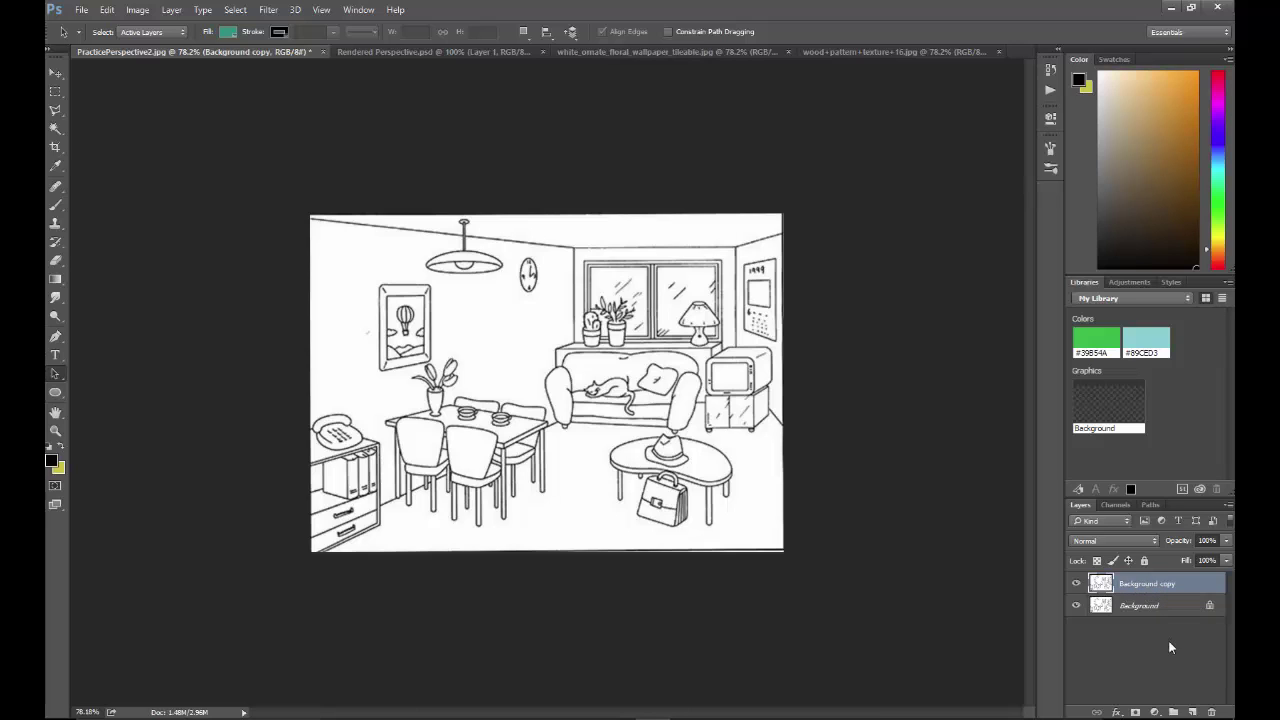
pyautogui.click(1076, 608)
# Step: Copy the wood texture image into PracticePerspective2.jpg as a new layer and position it over the middle of the drawing
pyautogui.click(812, 52)
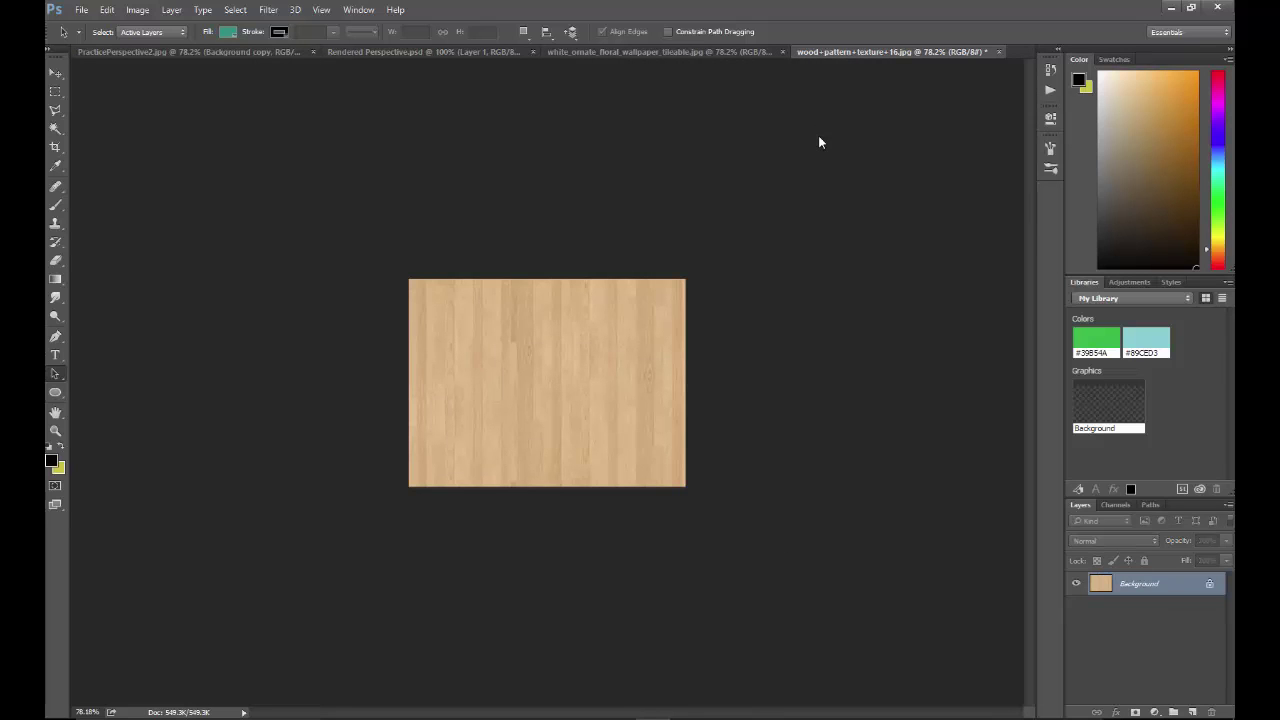
pyautogui.moveTo(818, 59); pyautogui.dragTo(856, 158)
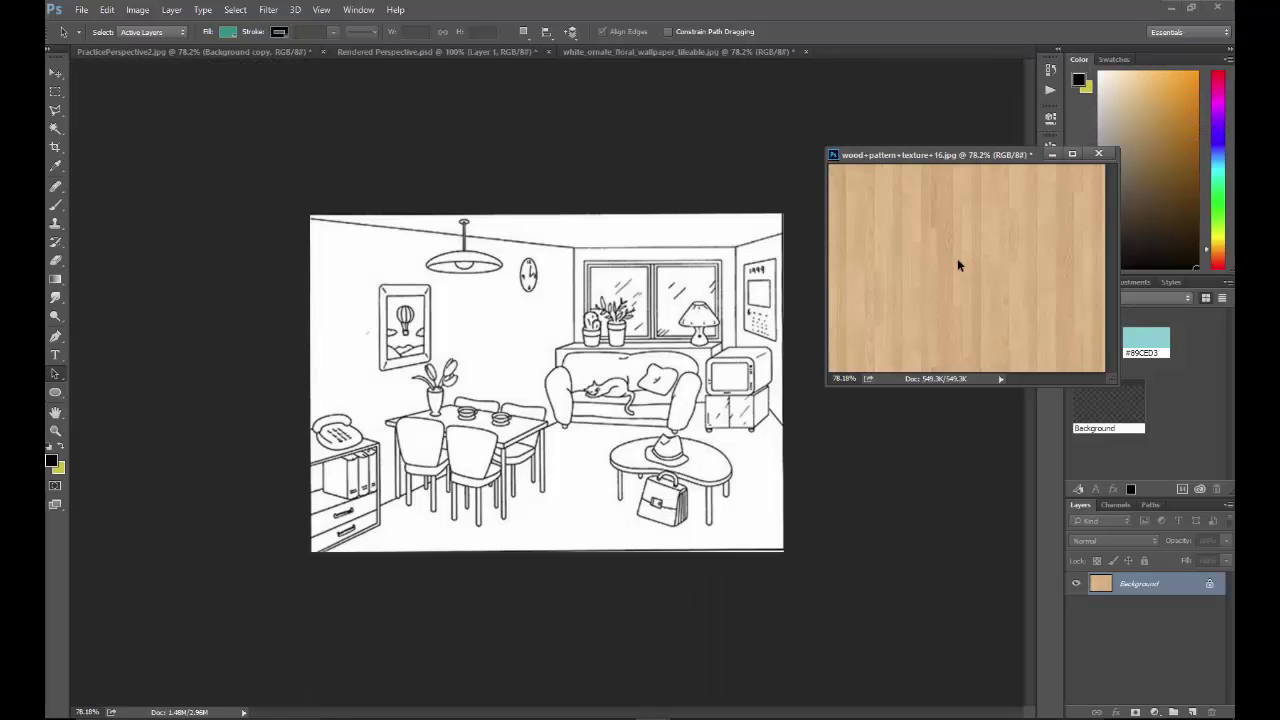
pyautogui.click(55, 74)
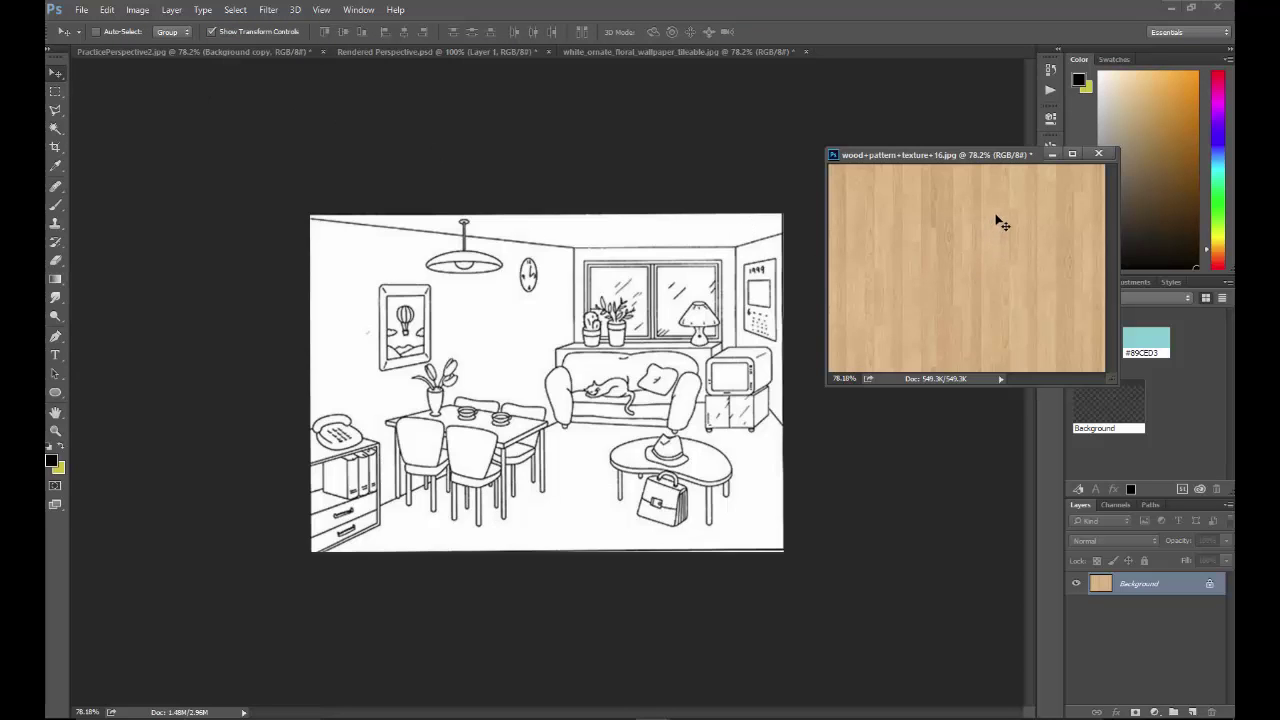
pyautogui.moveTo(1000, 222)
pyautogui.mouseDown()
pyautogui.moveTo(525, 350)
pyautogui.moveTo(693, 398)
pyautogui.moveTo(623, 378)
pyautogui.moveTo(653, 398)
pyautogui.mouseUp()
pyautogui.moveTo(982, 156); pyautogui.dragTo(902, 56)
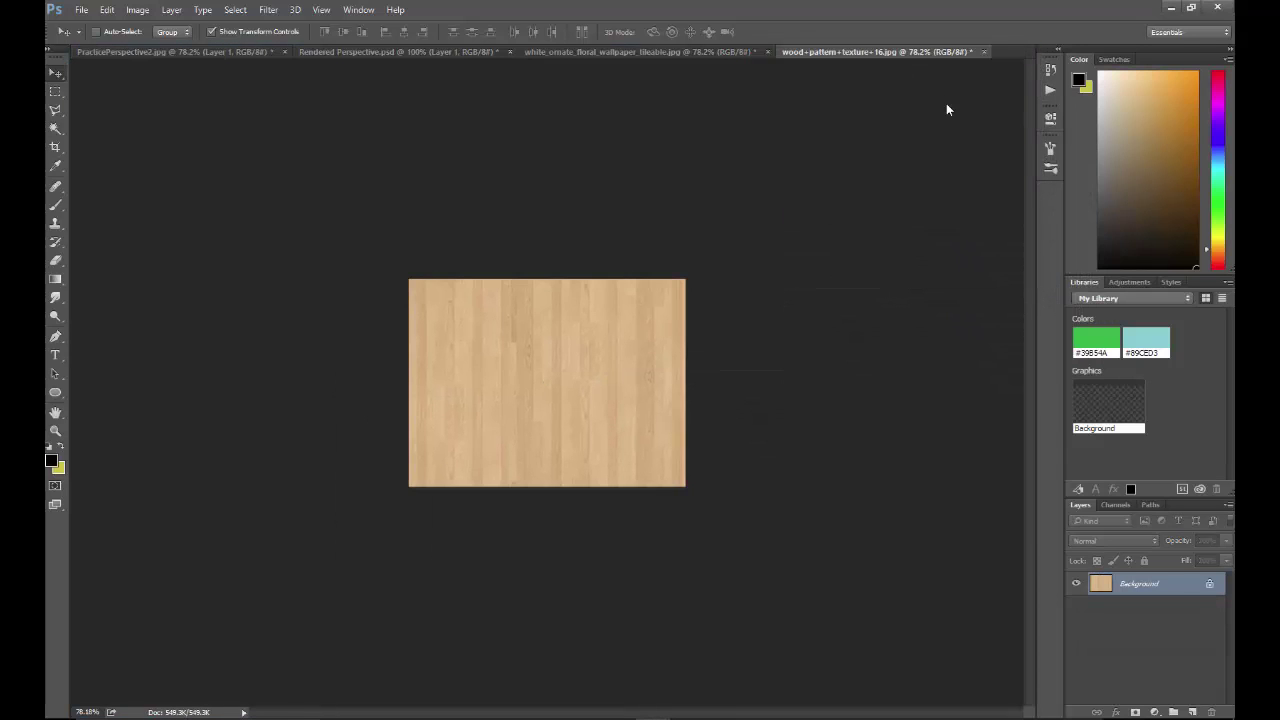
pyautogui.moveTo(167, 57); pyautogui.dragTo(580, 330)
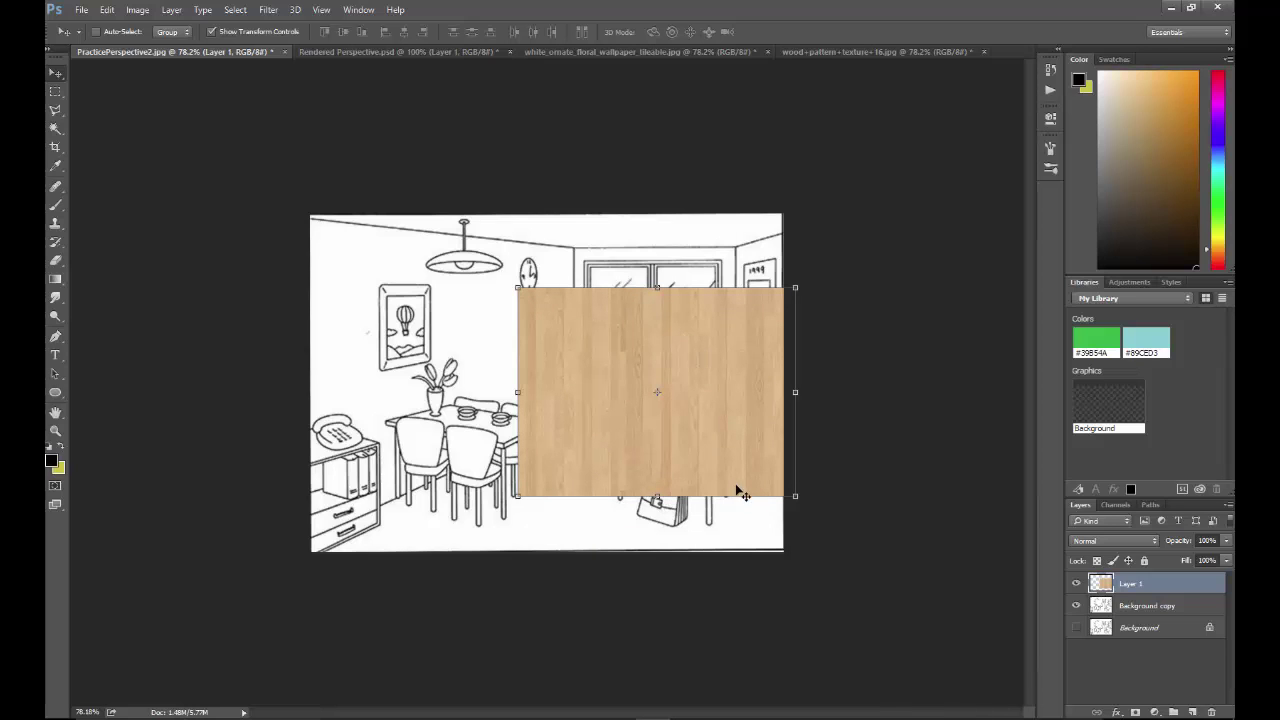
pyautogui.moveTo(698, 357); pyautogui.dragTo(625, 349)
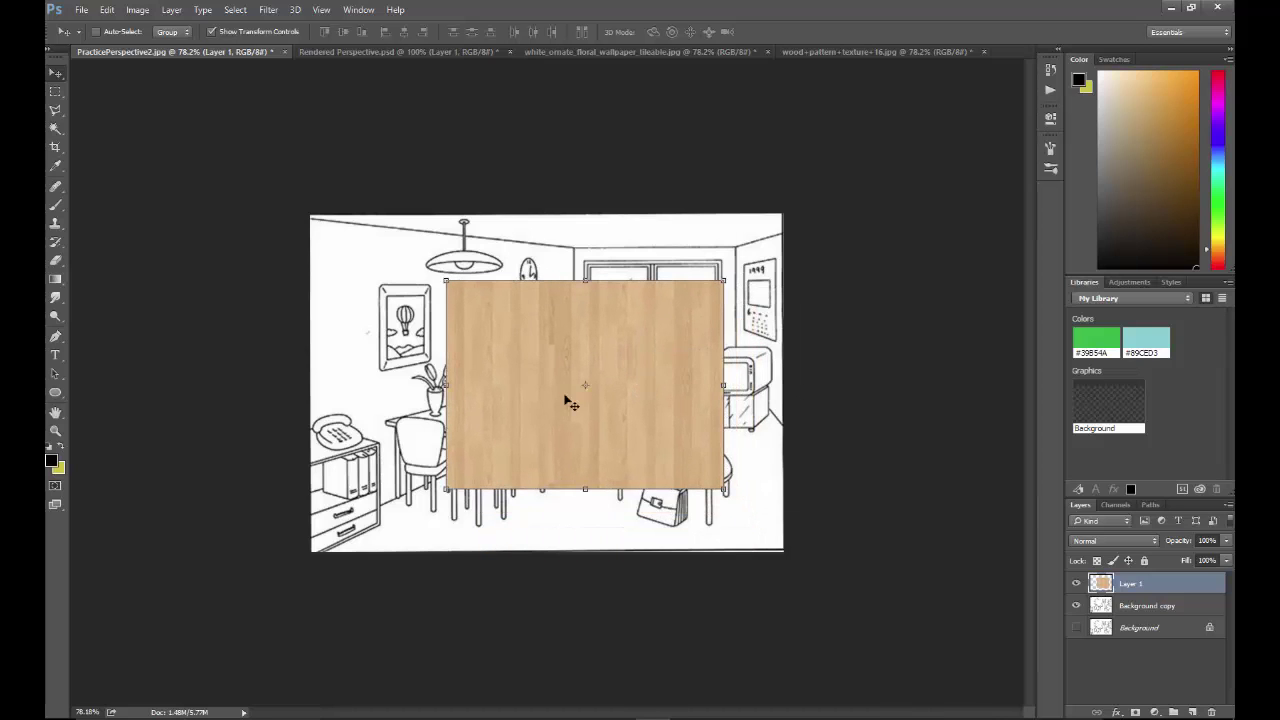
# Step: Start a Perspective transform on the wood layer and narrow its upper edge to a skew of about 16.5 degrees
pyautogui.click(107, 10)
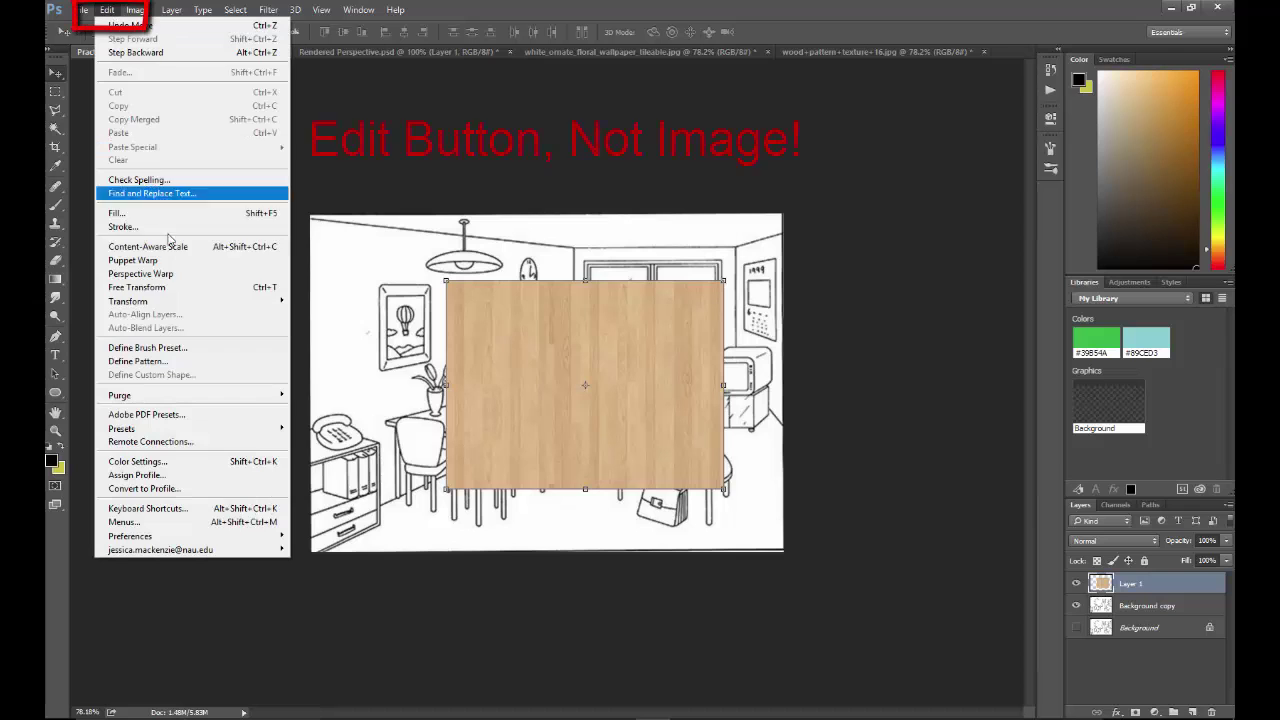
pyautogui.moveTo(130, 301)
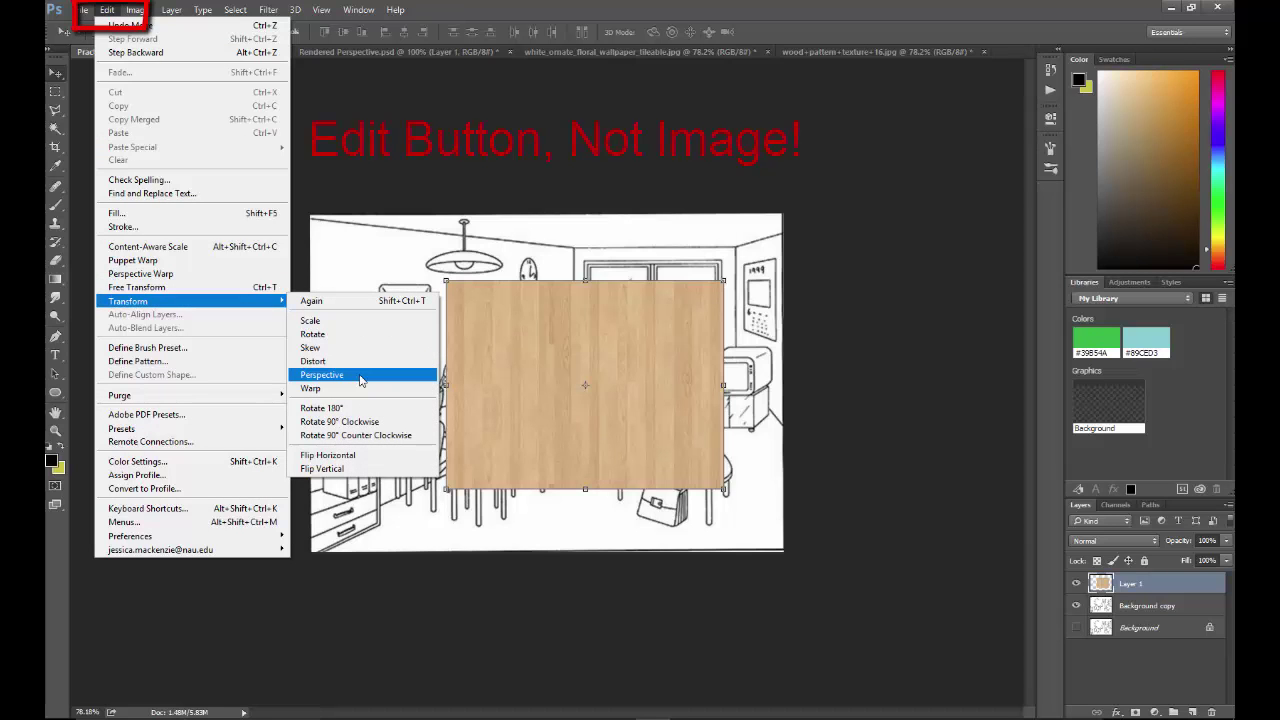
pyautogui.click(361, 378)
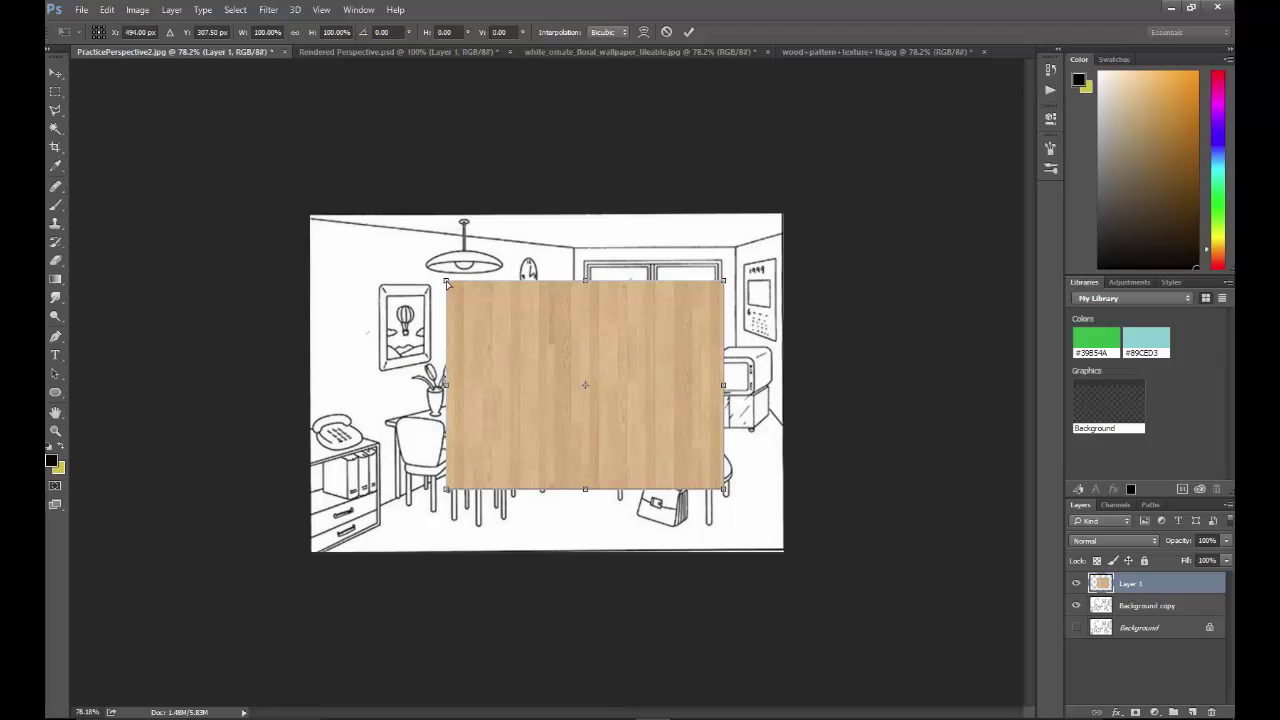
pyautogui.moveTo(447, 284); pyautogui.dragTo(509, 288)
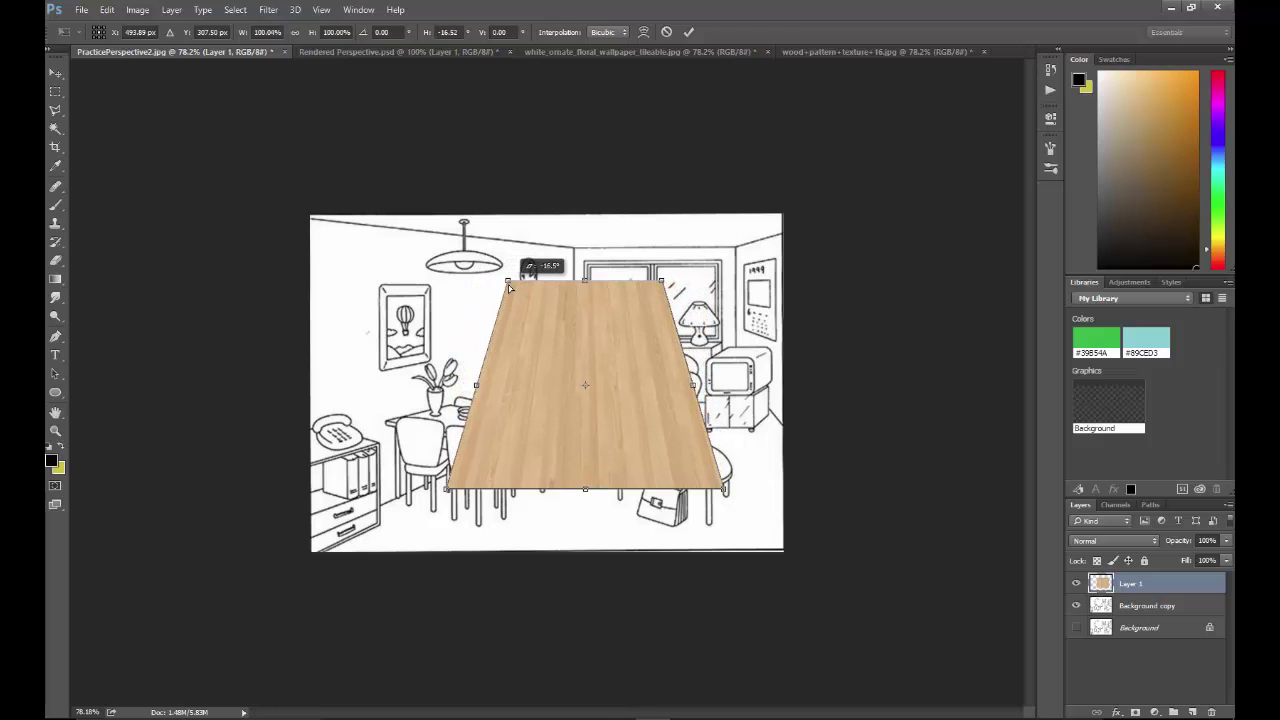
pyautogui.moveTo(509, 288); pyautogui.dragTo(509, 288)
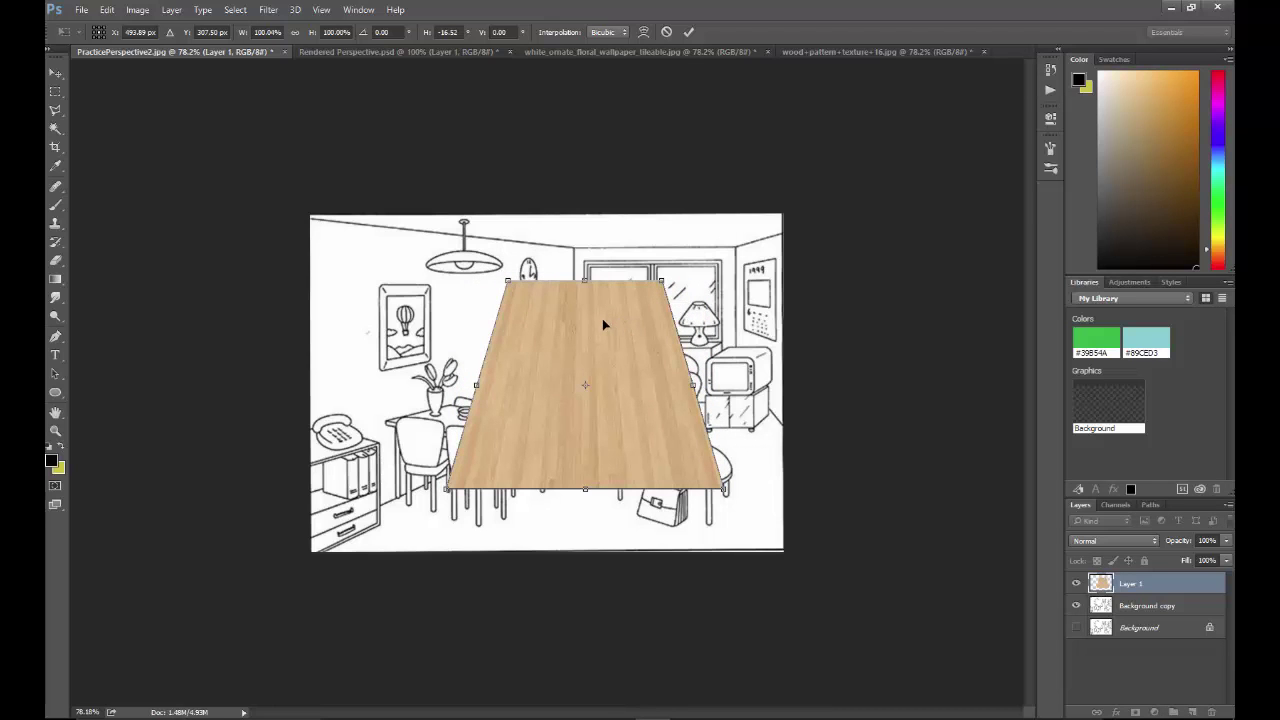
# Step: Move the wood texture down onto the floor in front of the sofa and widen its far edge slightly, to about 13.8 degrees skew
pyautogui.moveTo(611, 323); pyautogui.dragTo(679, 465)
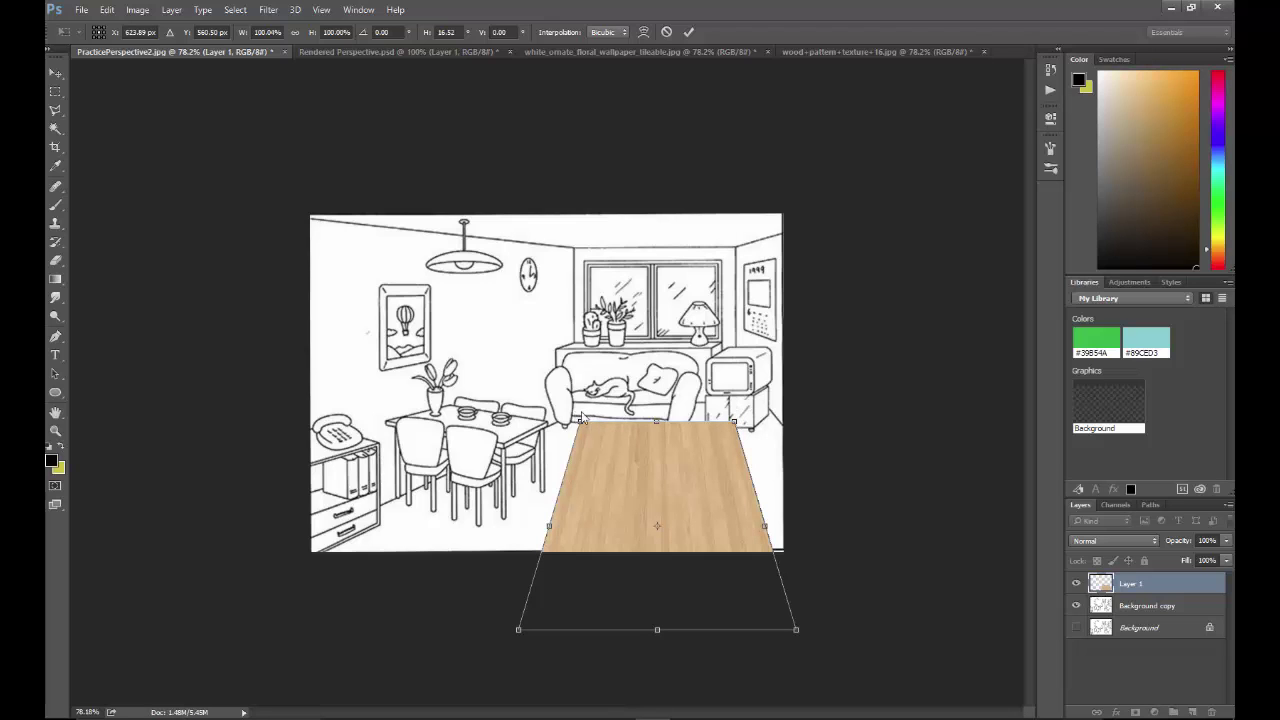
pyautogui.moveTo(647, 472); pyautogui.dragTo(658, 437)
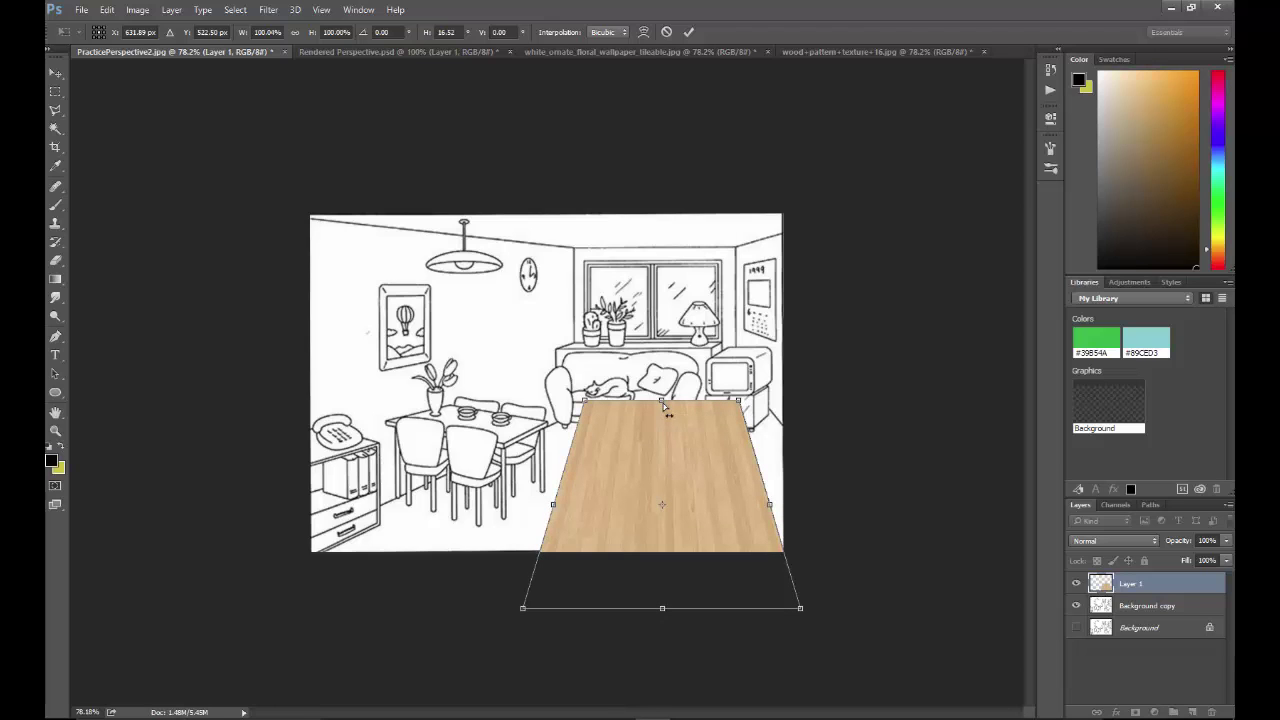
pyautogui.moveTo(740, 403); pyautogui.dragTo(750, 401)
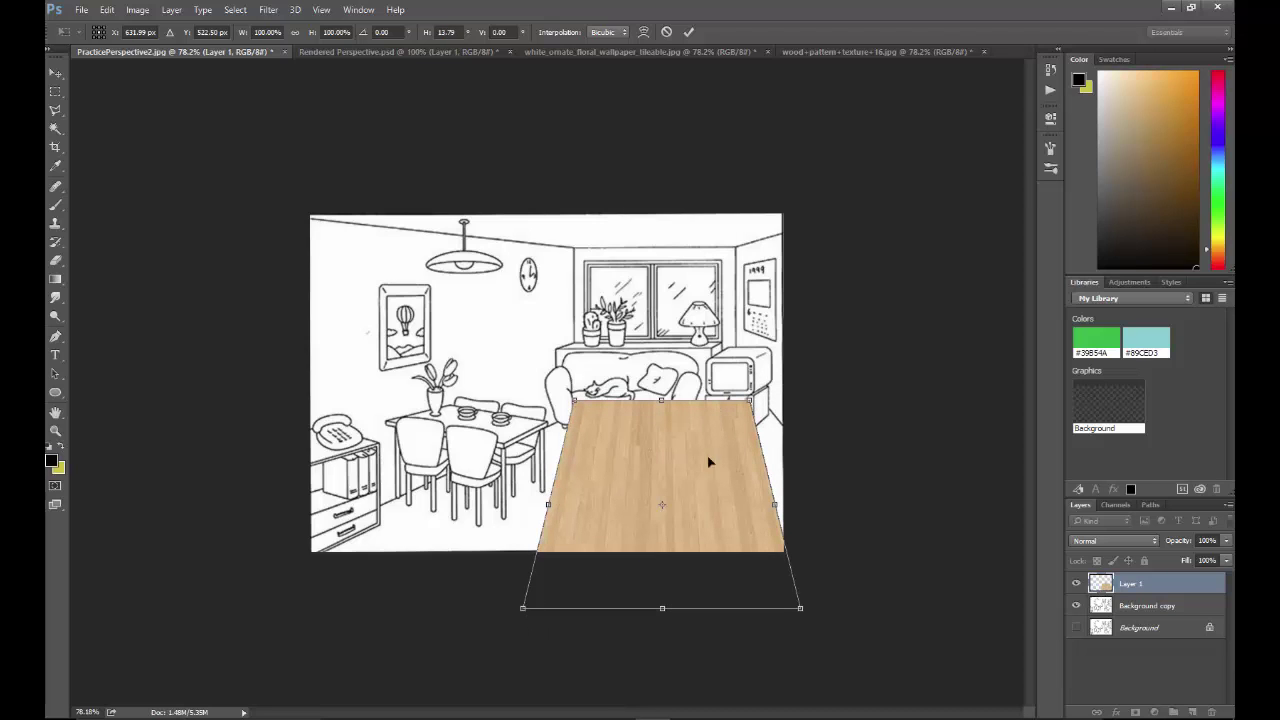
# Step: Widen the wood texture's near edge to about 417% width so it covers the whole floor, and apply the perspective transform
pyautogui.moveTo(524, 614); pyautogui.dragTo(177, 570)
pyautogui.moveTo(711, 425)
pyautogui.mouseDown()
pyautogui.moveTo(687, 443)
pyautogui.moveTo(710, 420)
pyautogui.mouseUp()
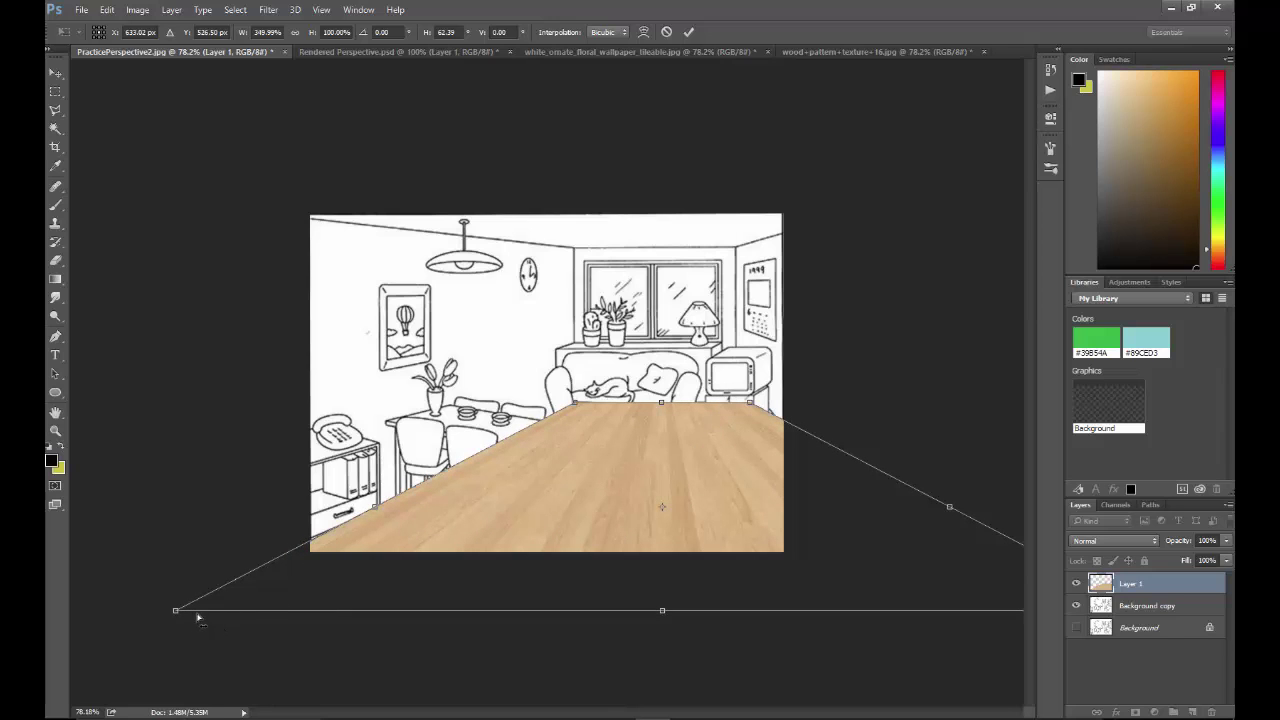
pyautogui.moveTo(176, 610); pyautogui.dragTo(110, 505)
pyautogui.moveTo(523, 465)
pyautogui.mouseDown()
pyautogui.moveTo(551, 486)
pyautogui.moveTo(533, 471)
pyautogui.mouseUp()
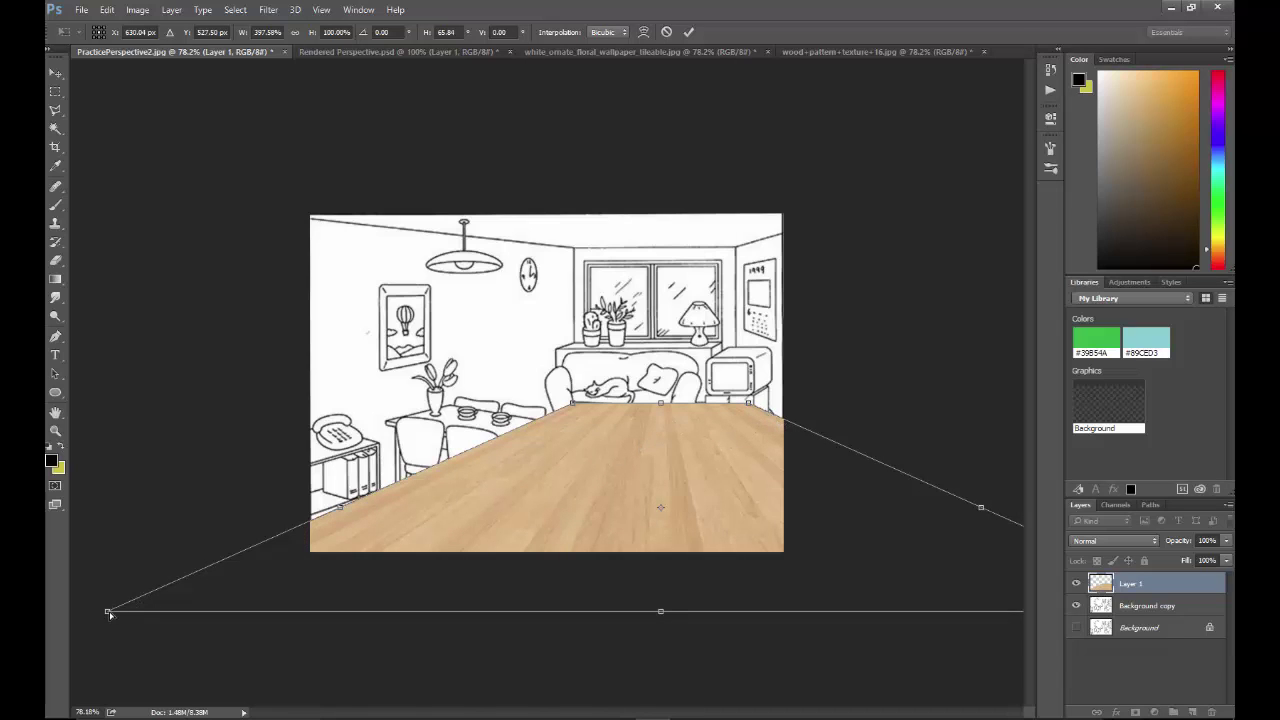
pyautogui.moveTo(108, 610); pyautogui.dragTo(83, 587)
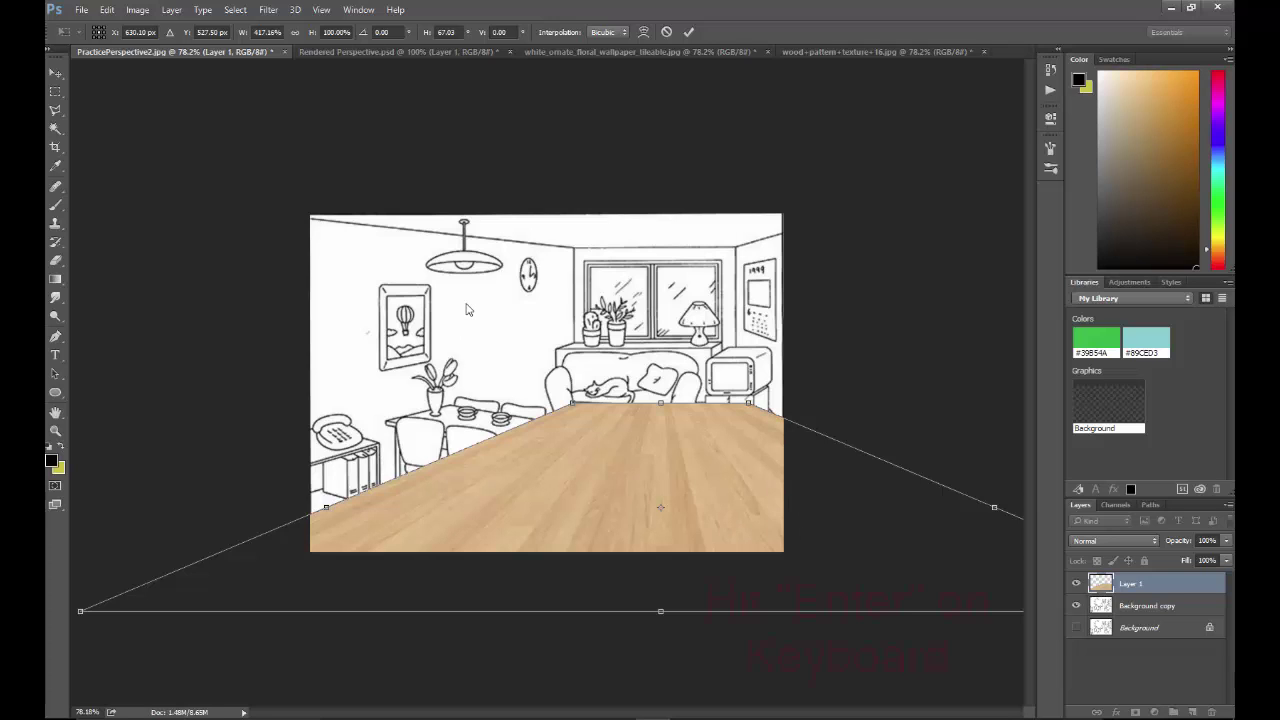
pyautogui.press('Return')
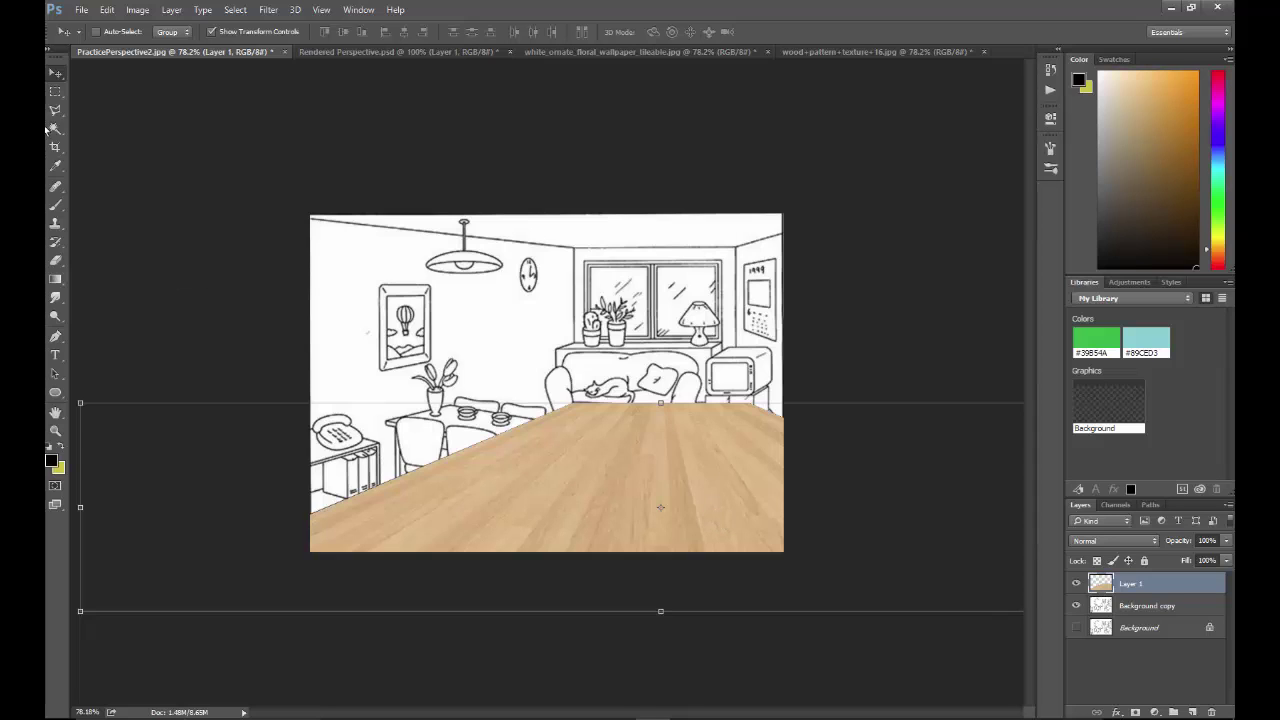
# Step: Rename the wood texture layer as Wood Floor and deselect it
pyautogui.click(55, 374)
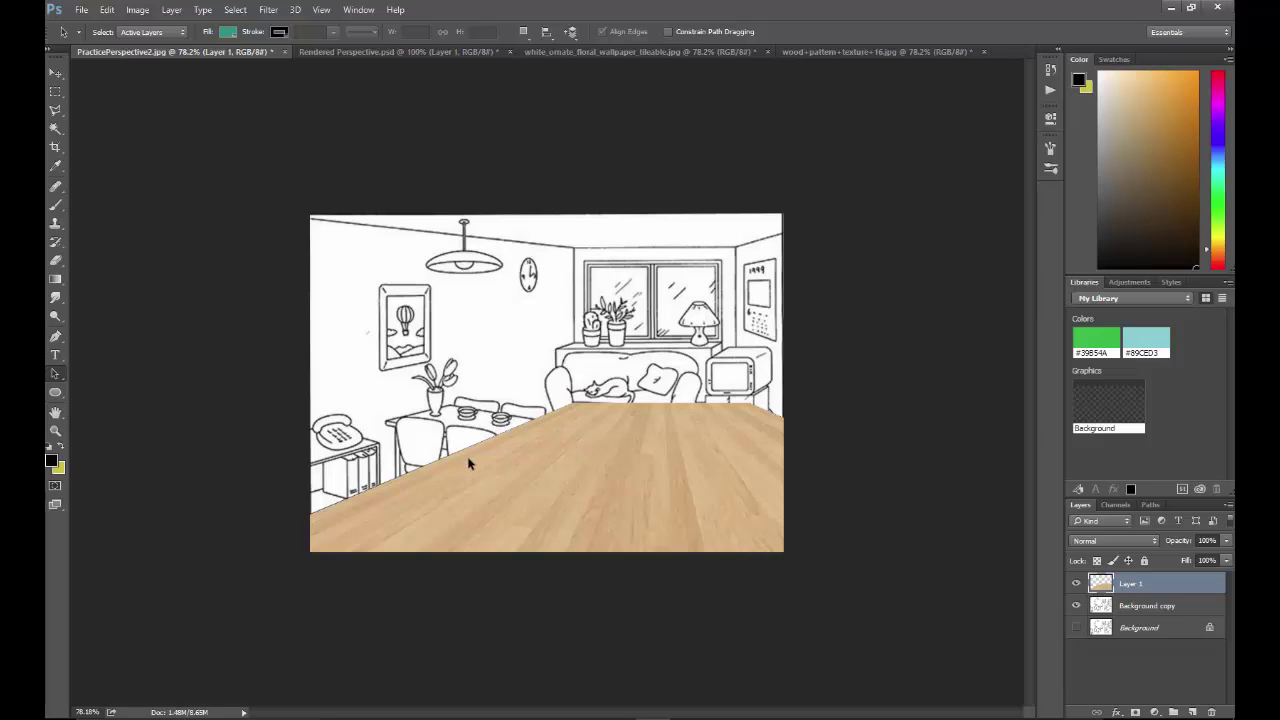
pyautogui.doubleClick(1139, 584)
pyautogui.write('Wood Floor')
pyautogui.click(1154, 658)
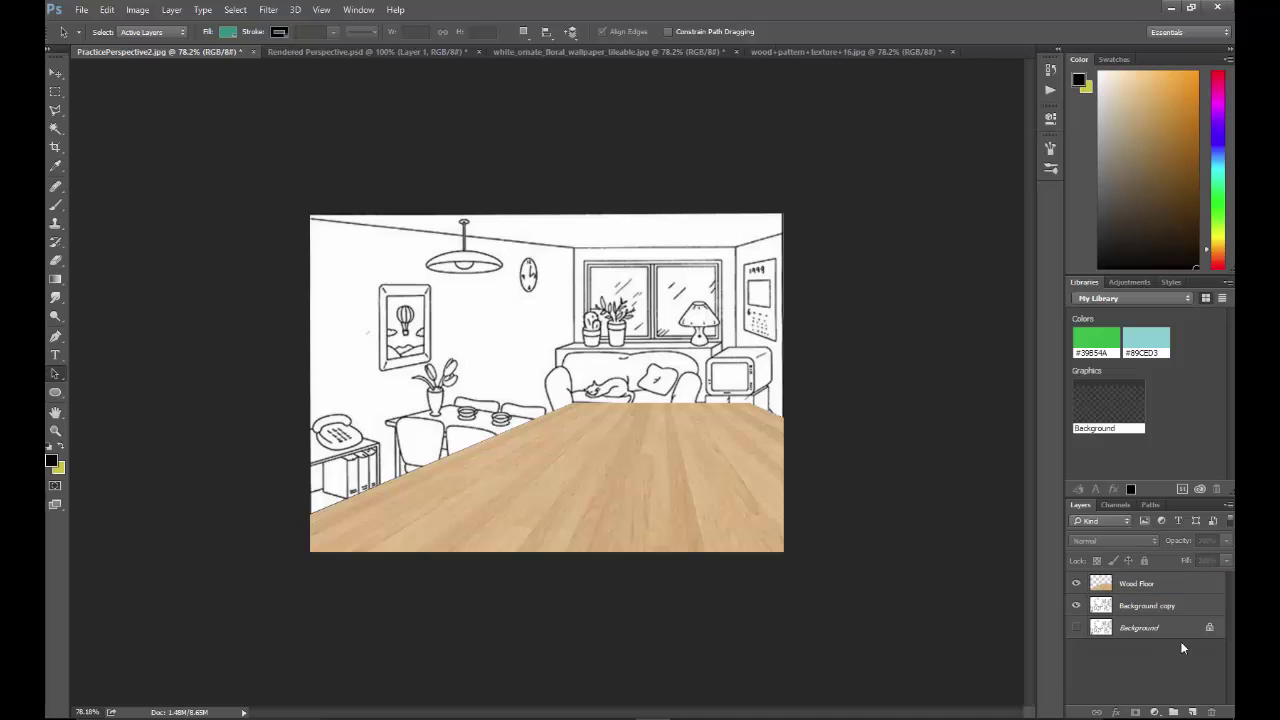
# Step: Hide the Wood Floor layer and select the drawn floor area on the Background copy layer with the Magic Wand
pyautogui.click(1077, 587)
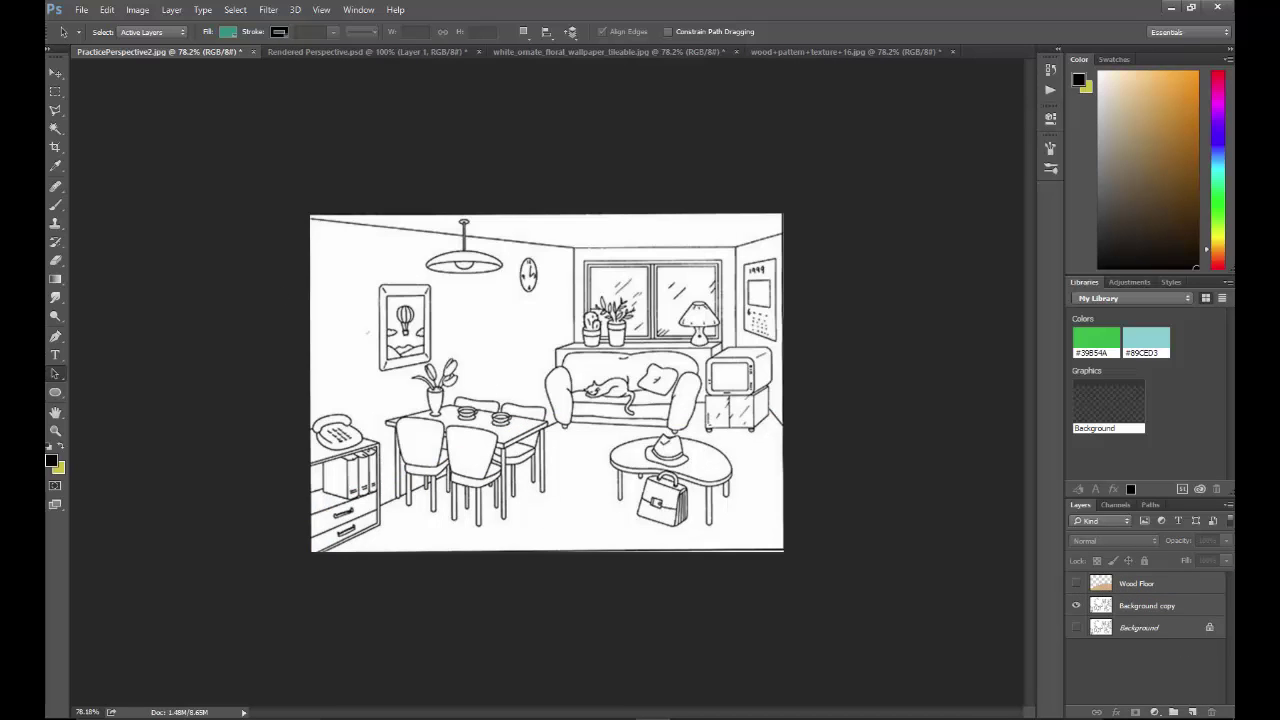
pyautogui.click(1163, 612)
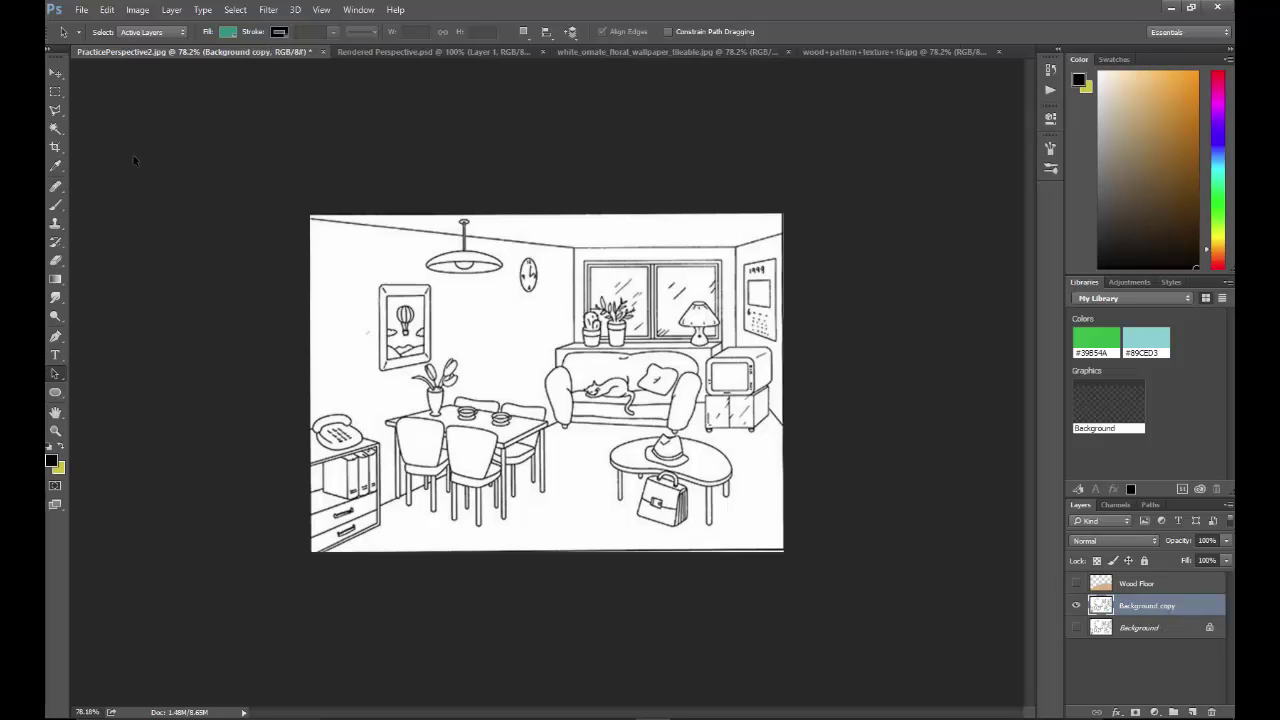
pyautogui.click(54, 130)
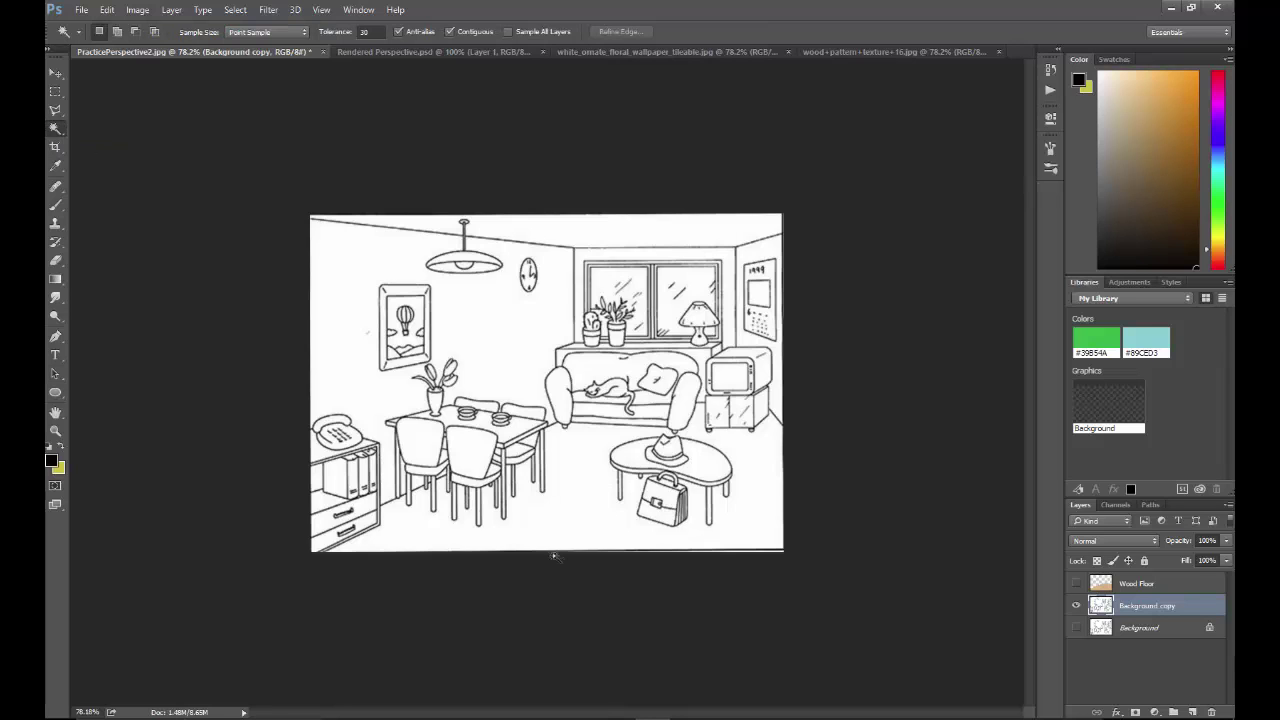
pyautogui.click(580, 457)
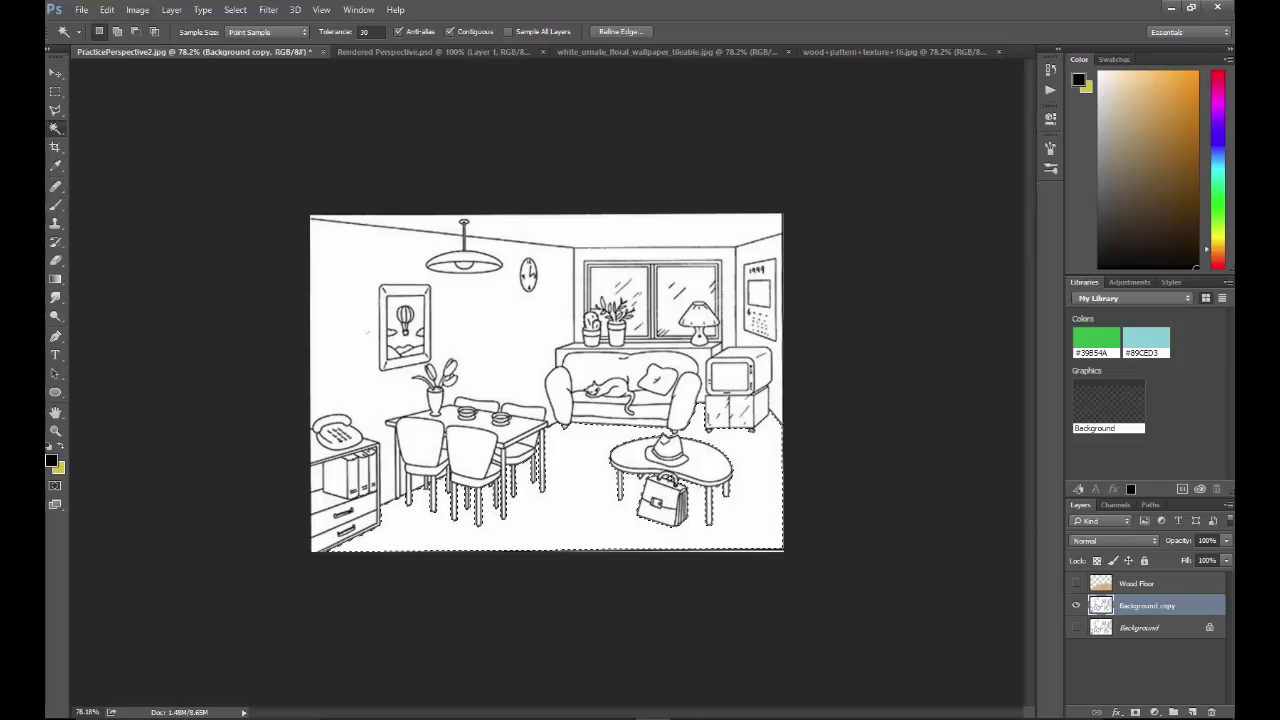
# Step: Check the floor selection around the furniture and invert it to select everything outside the floor
pyautogui.press('z')
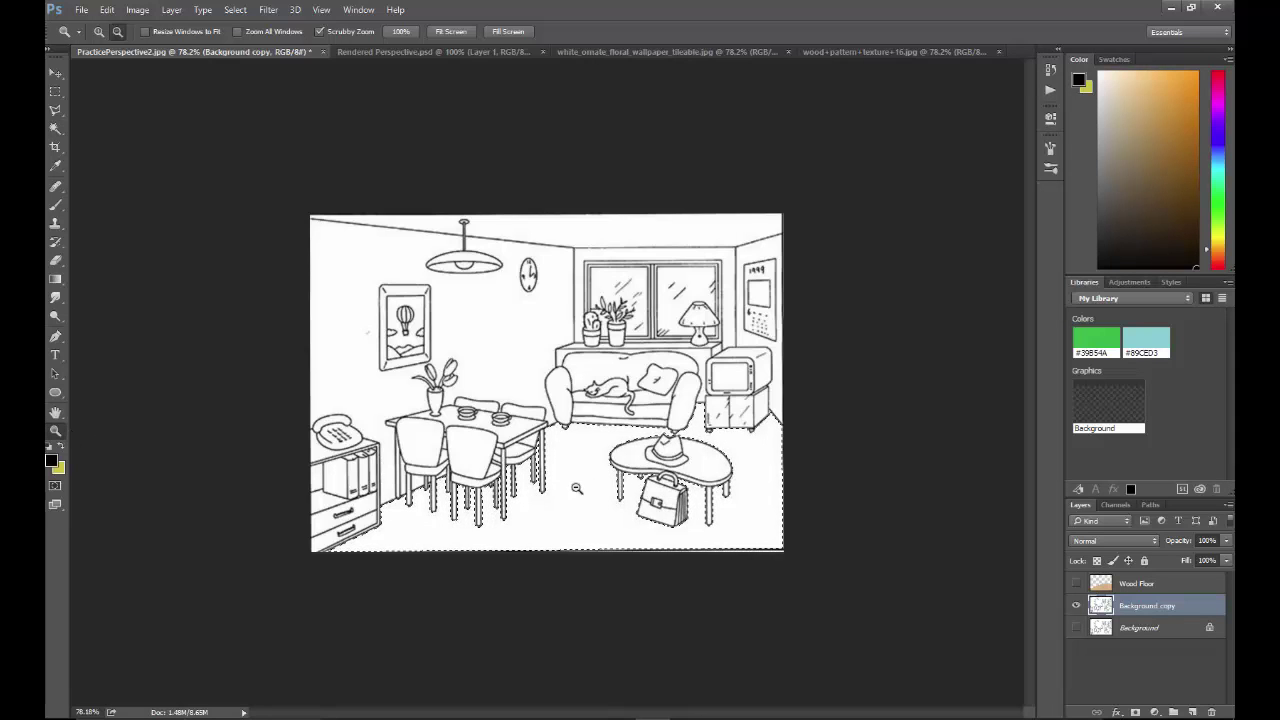
pyautogui.moveTo(660, 492); pyautogui.dragTo(734, 526)
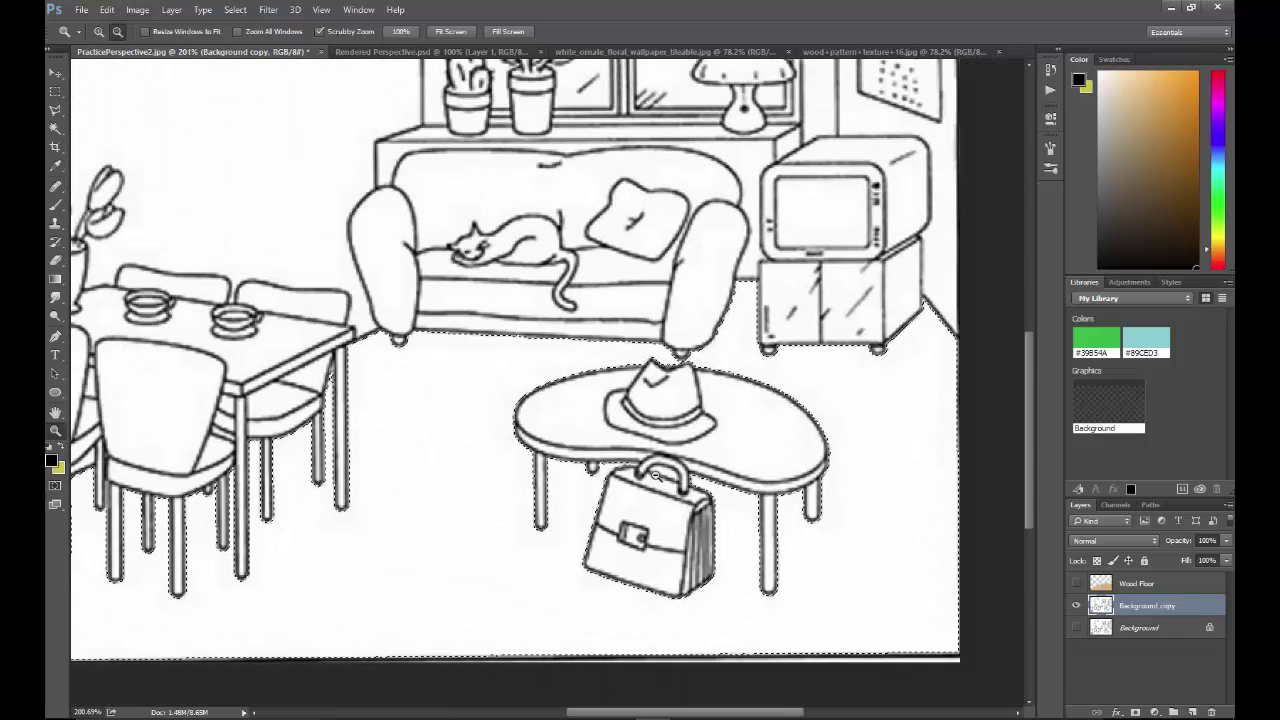
pyautogui.press('w')
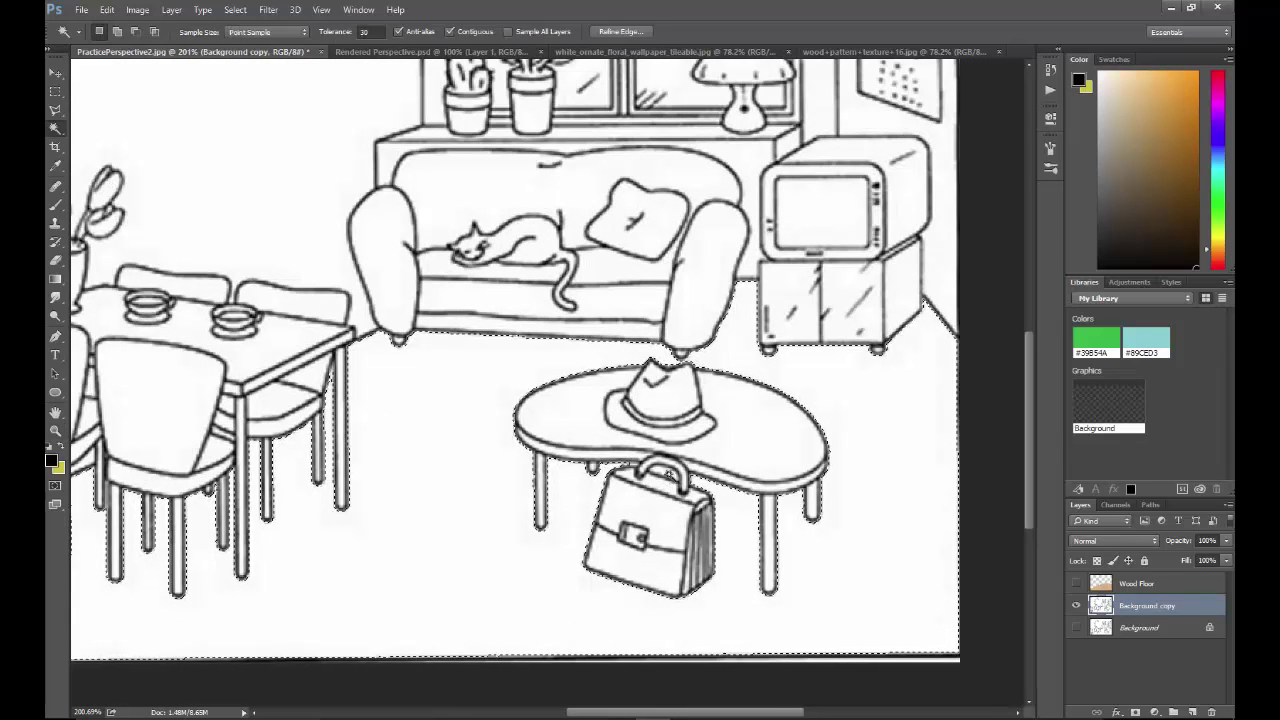
pyautogui.press('shift')
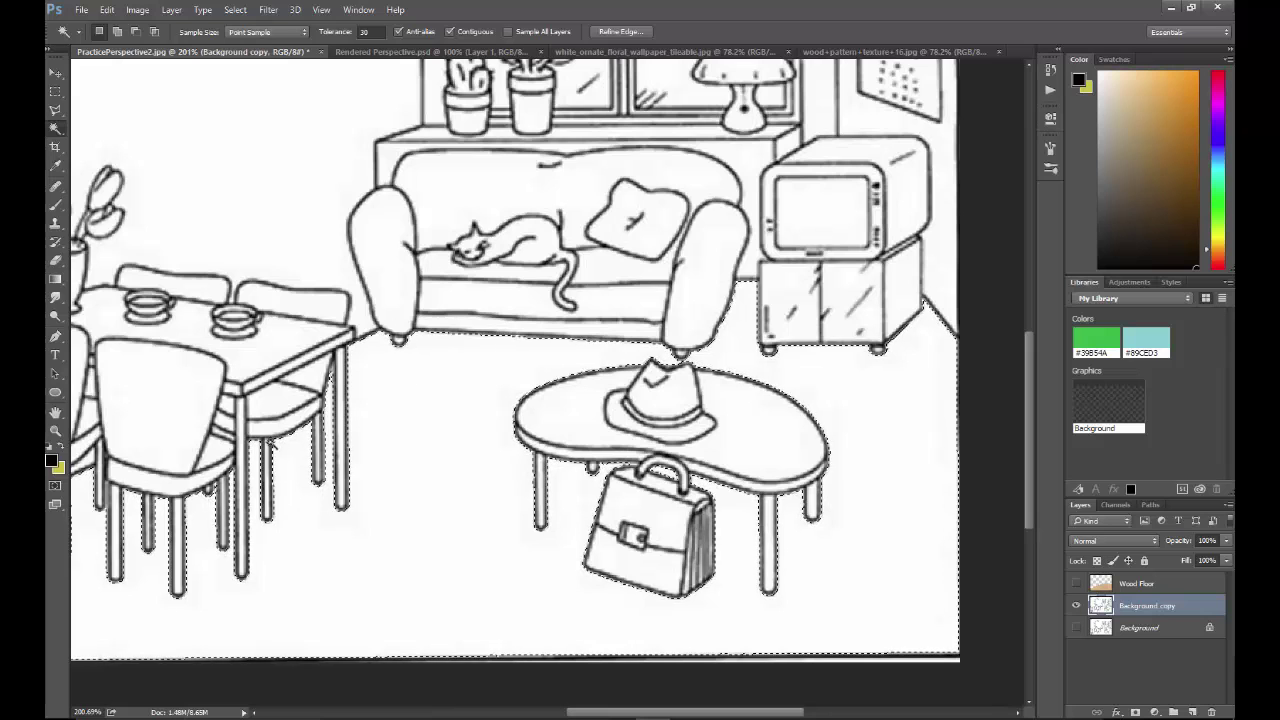
pyautogui.scroll(-1, 265, 585)
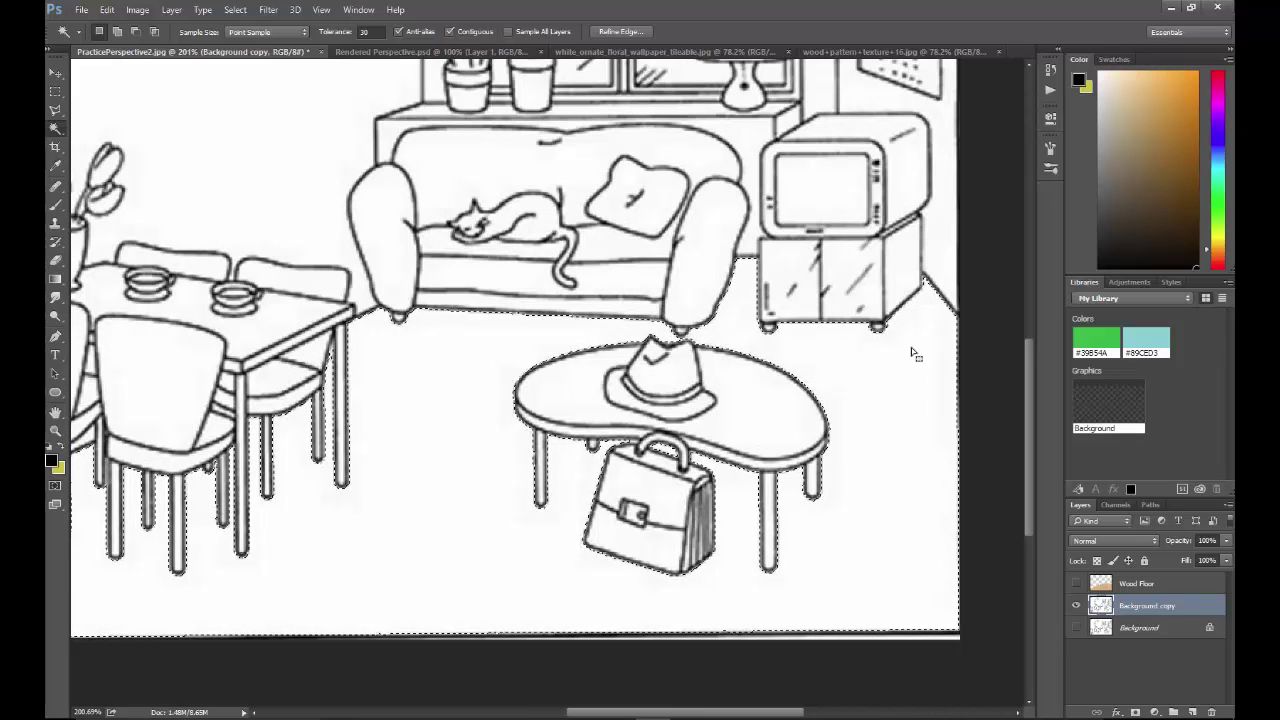
pyautogui.hotkey('ctrl', '1')
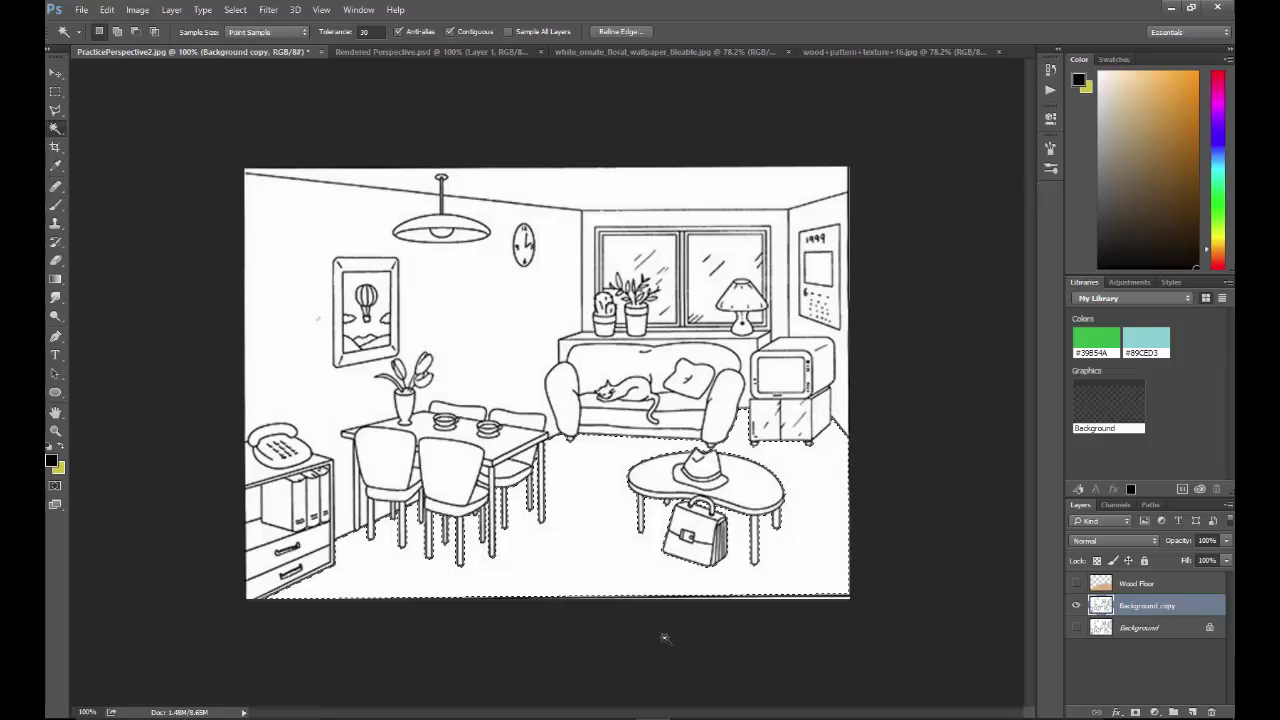
pyautogui.click(235, 10)
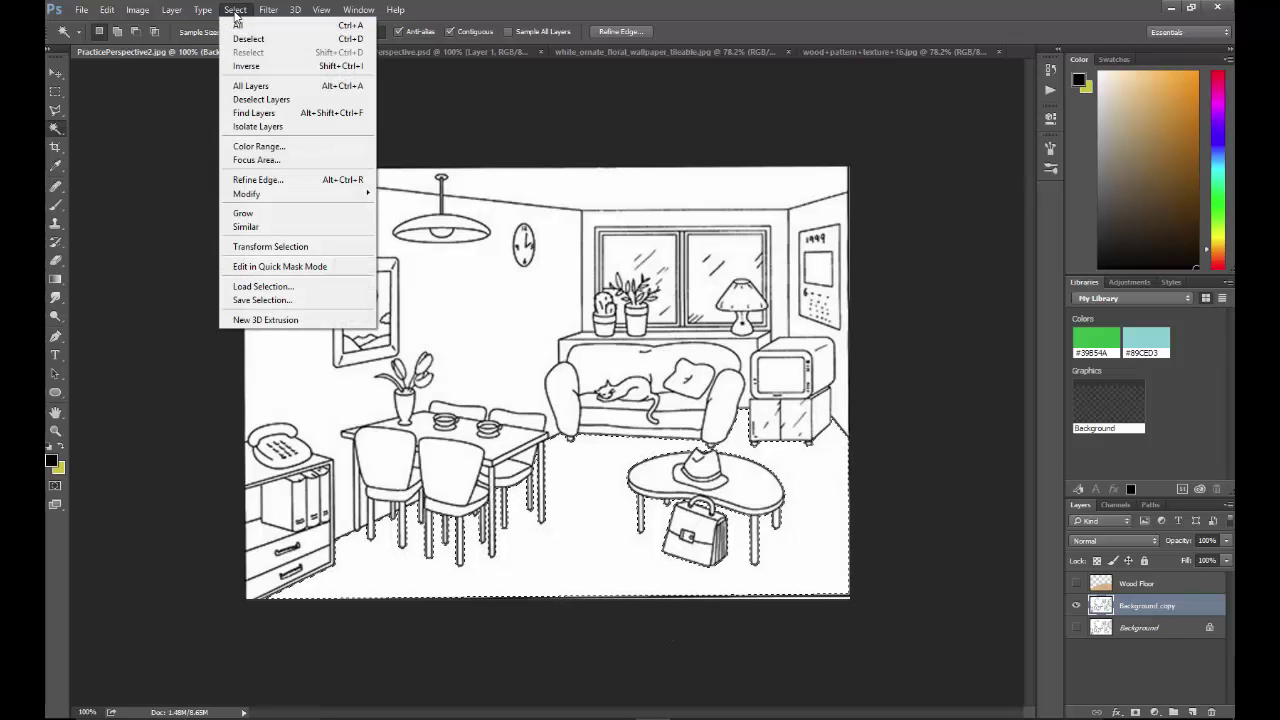
pyautogui.click(248, 66)
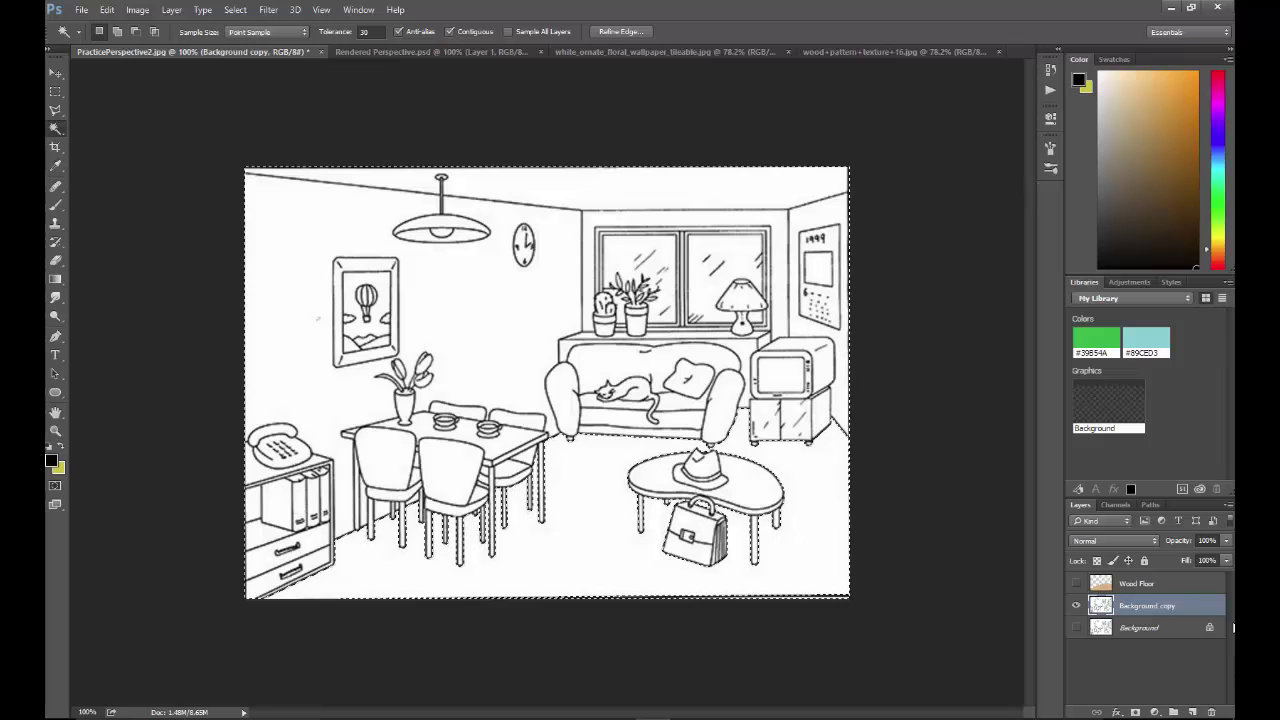
# Step: Show the Wood Floor layer, erase its wood texture outside the drawn floor area, and deselect
pyautogui.click(1136, 586)
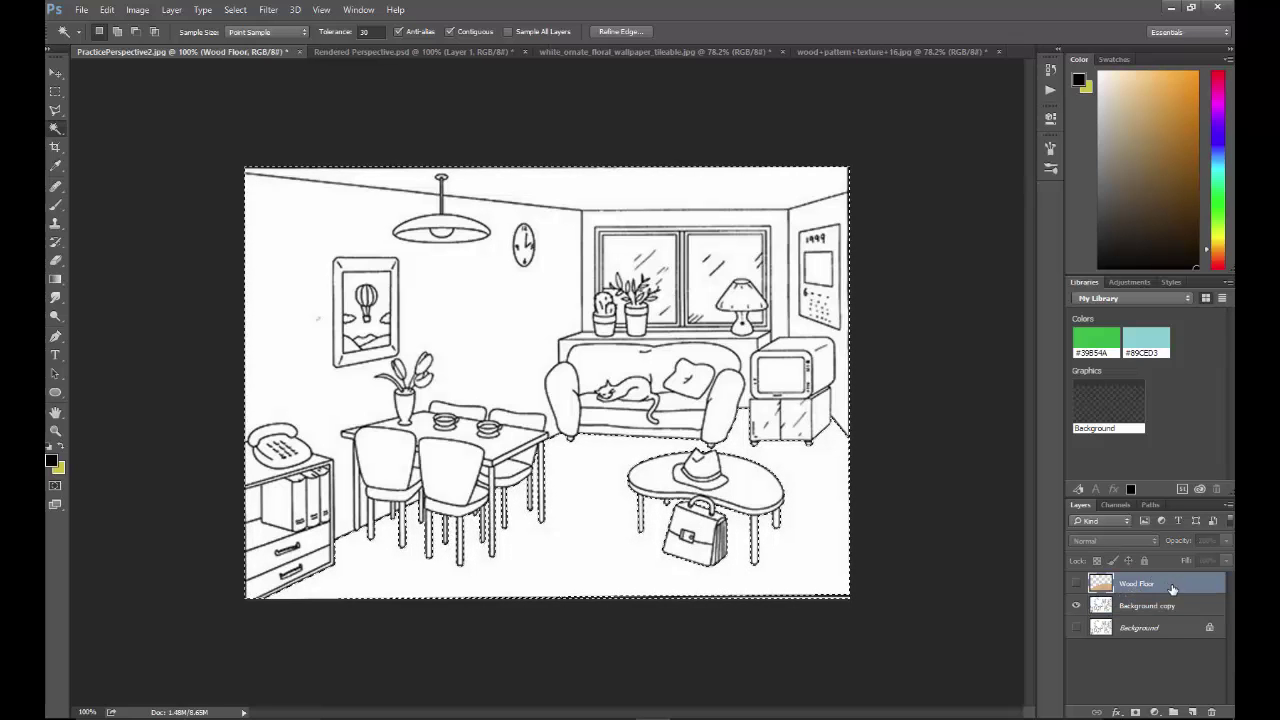
pyautogui.click(1076, 583)
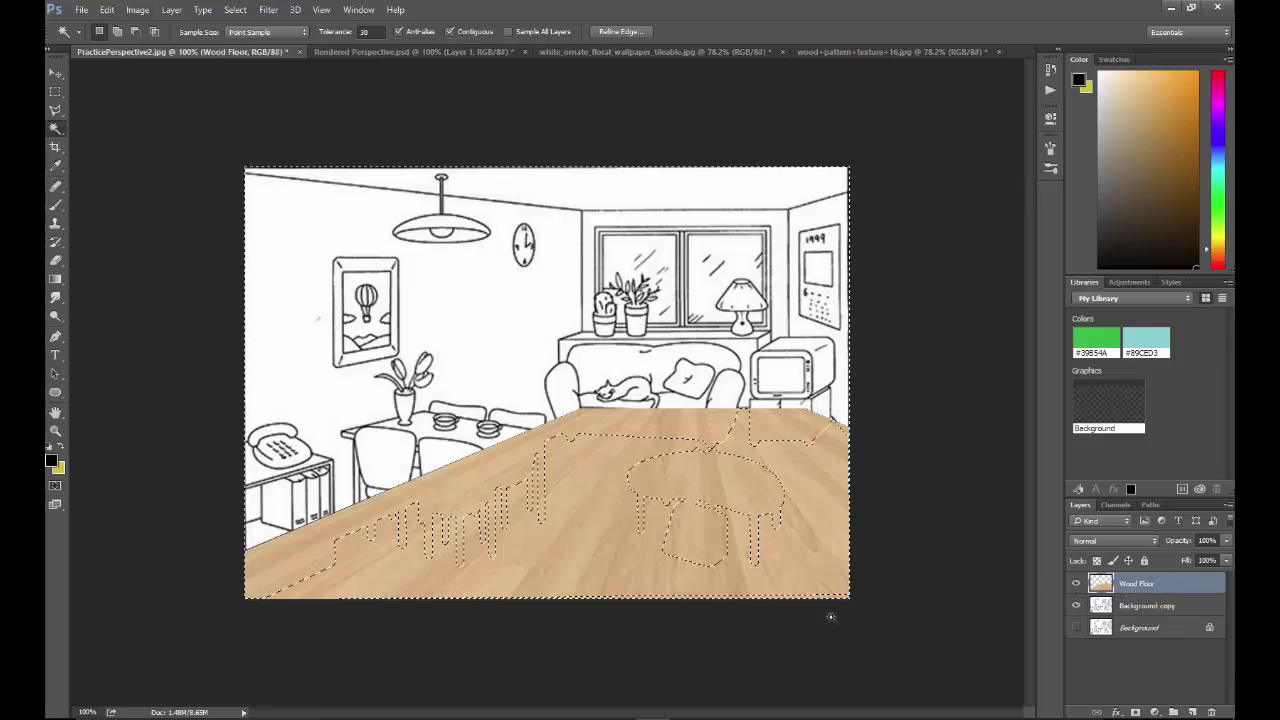
pyautogui.click(56, 261)
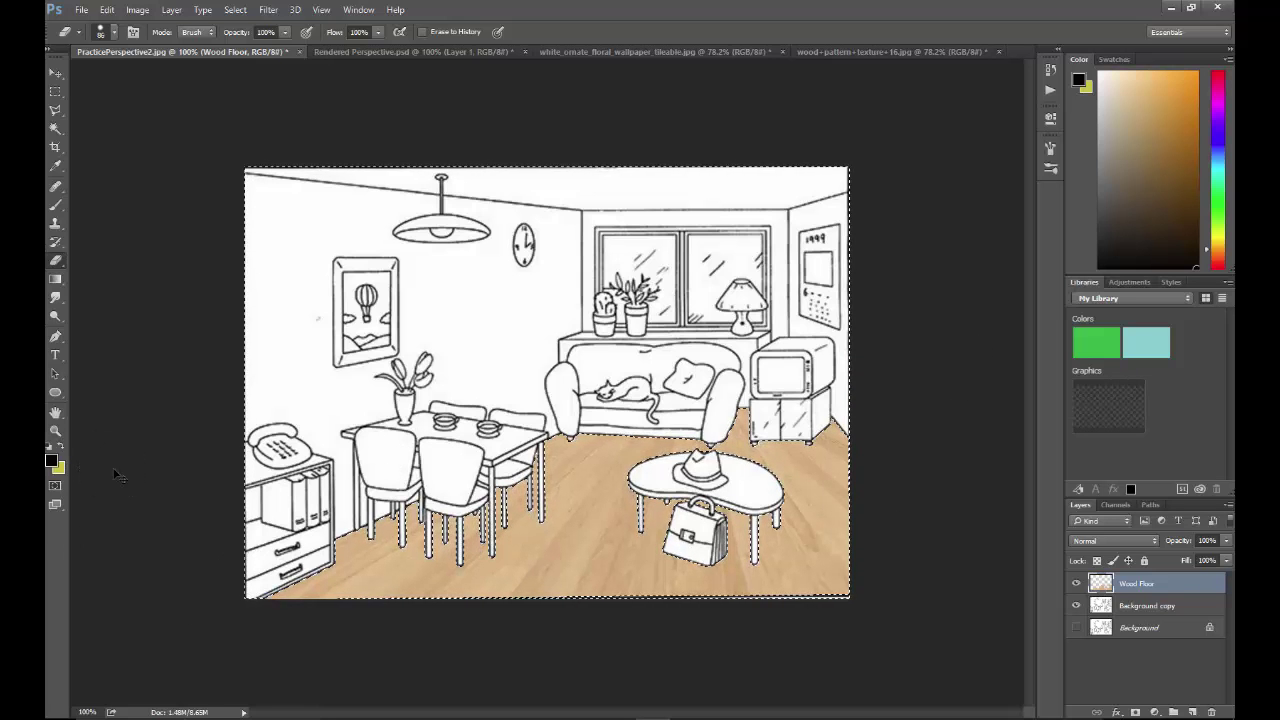
pyautogui.hotkey('ctrl', 'd')
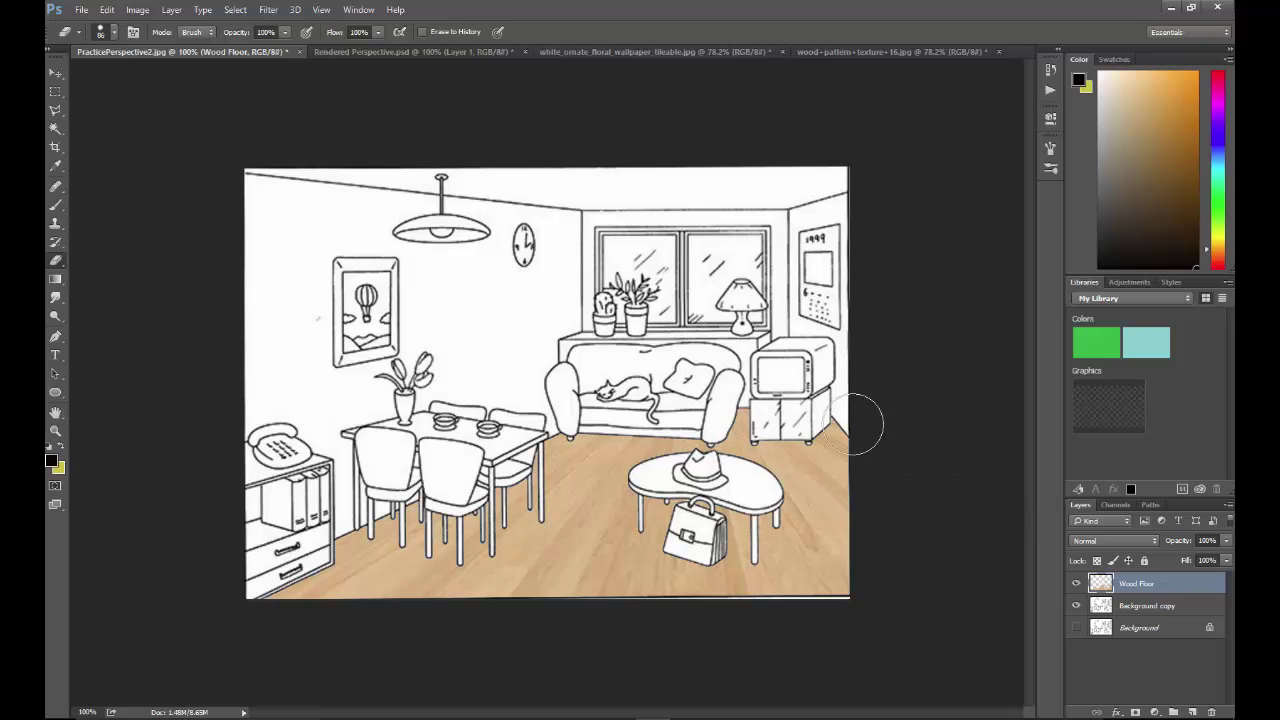
pyautogui.moveTo(862, 403)
pyautogui.mouseDown()
pyautogui.moveTo(838, 458)
pyautogui.moveTo(830, 425)
pyautogui.mouseUp()
# Step: Copy the white ornate floral wallpaper into the PracticePerspective2 drawing as a new layer and return to that drawing
pyautogui.click(574, 55)
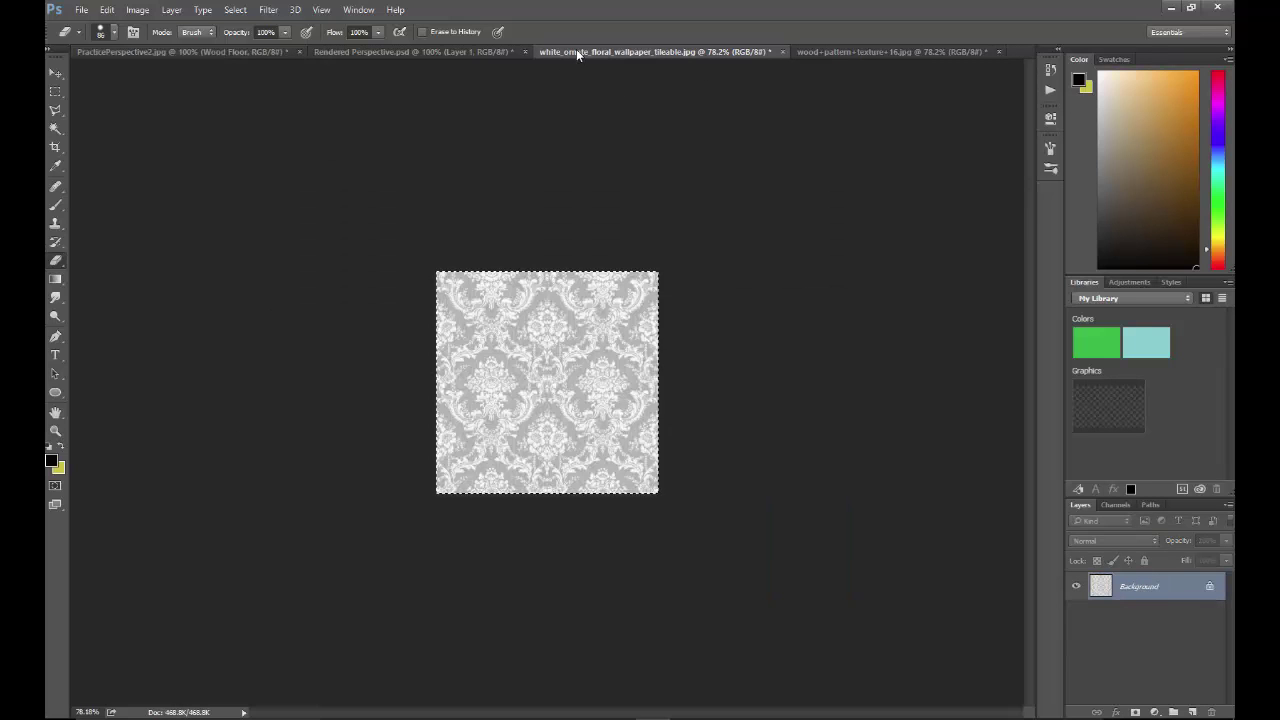
pyautogui.moveTo(577, 51); pyautogui.dragTo(846, 194)
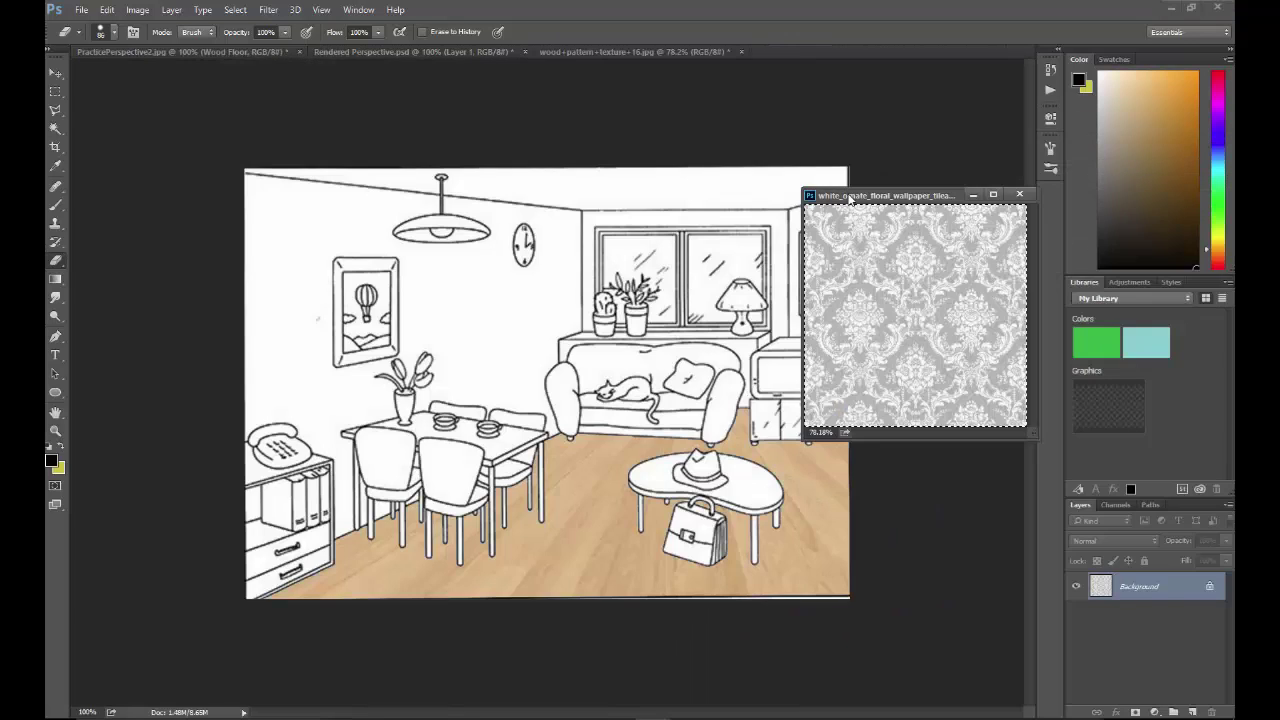
pyautogui.click(57, 76)
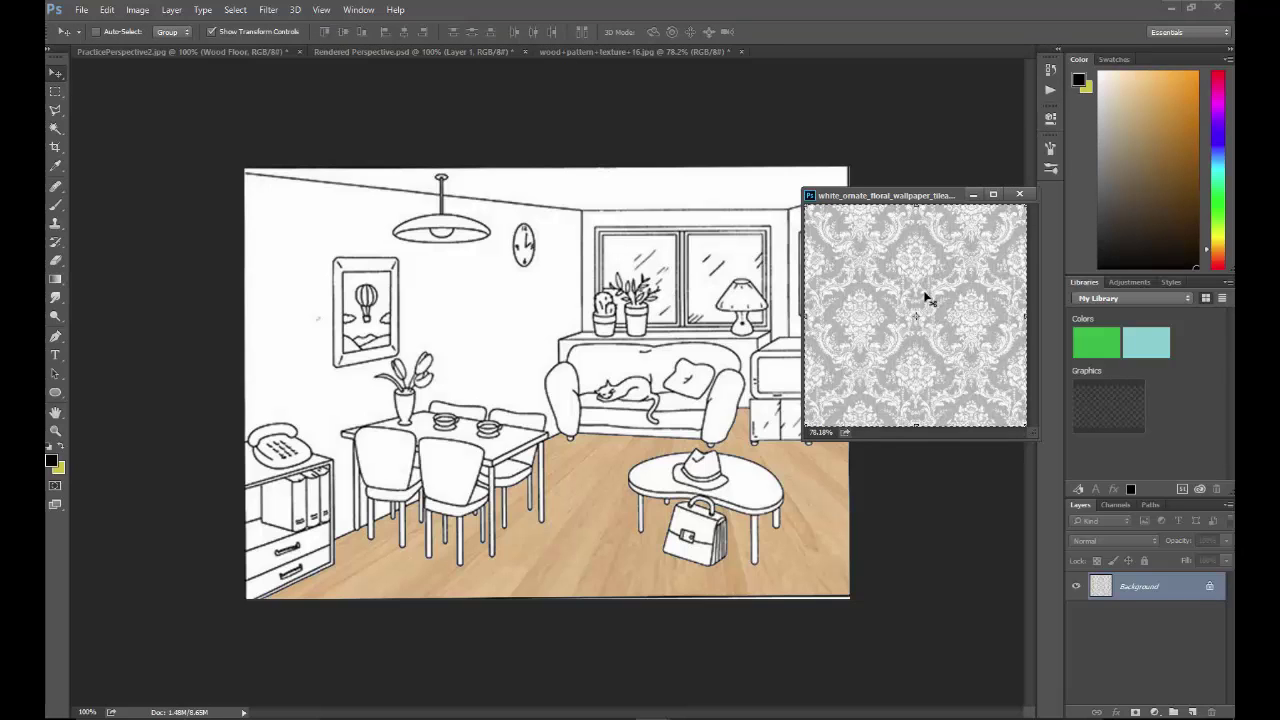
pyautogui.moveTo(933, 289); pyautogui.dragTo(530, 310)
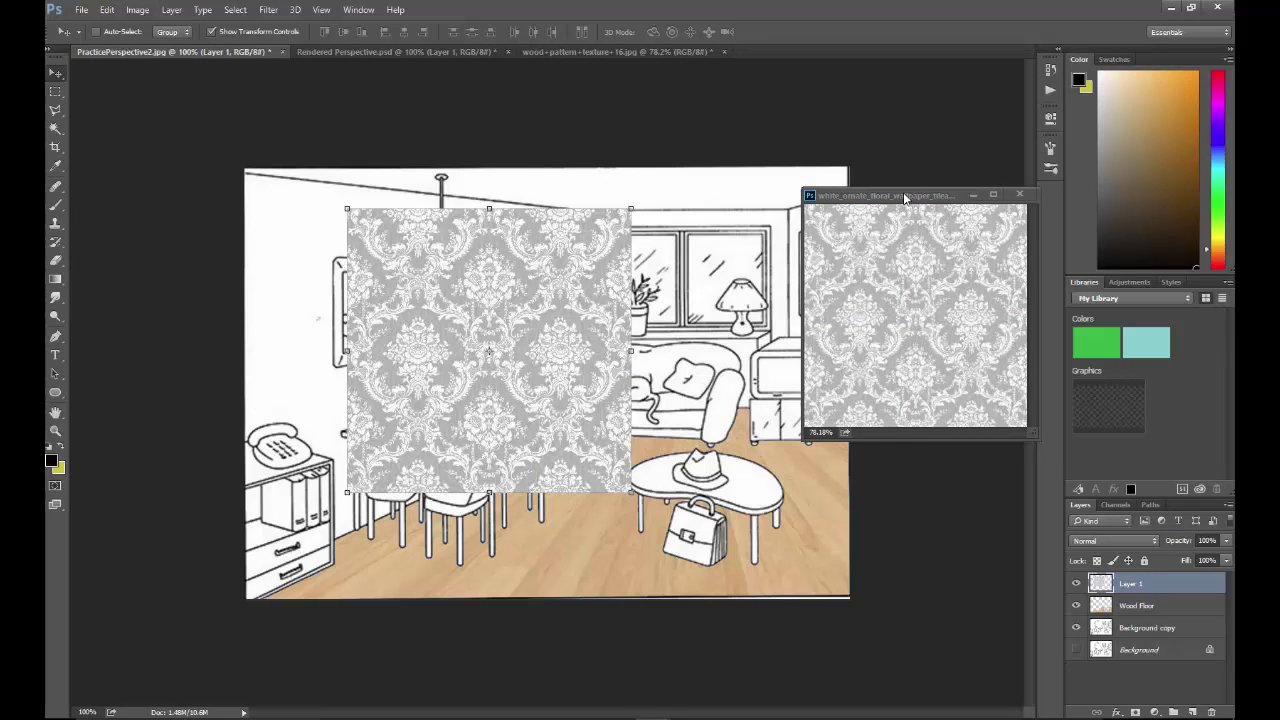
pyautogui.moveTo(905, 199); pyautogui.dragTo(834, 75)
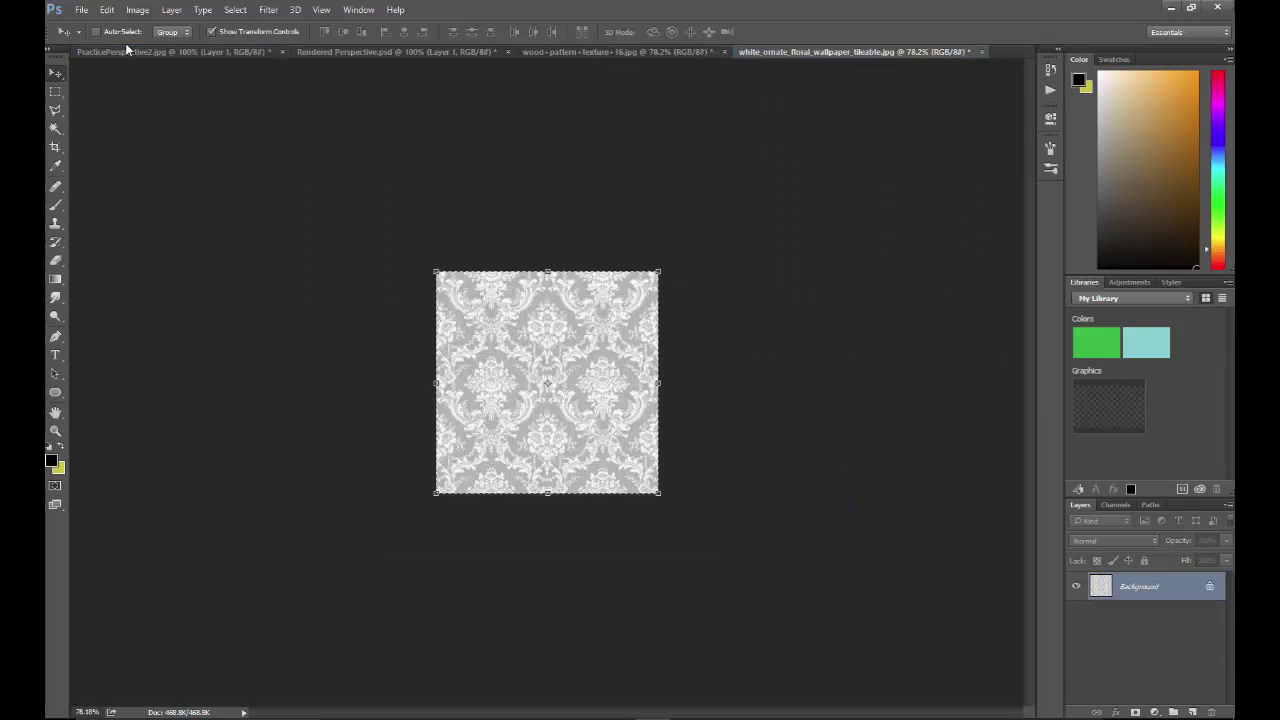
pyautogui.click(119, 52)
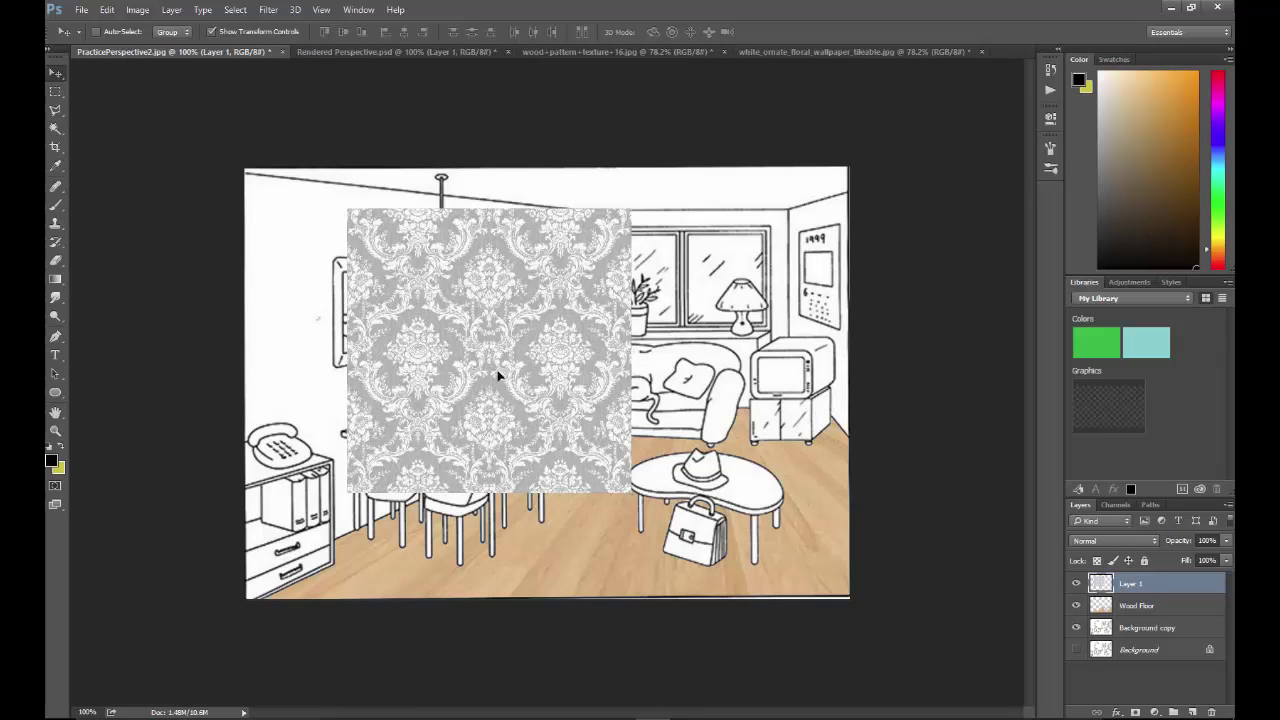
# Step: Start a Perspective transform on the wallpaper, move it over the left wall and enlarge its near edge to 165% height
pyautogui.moveTo(498, 375); pyautogui.dragTo(638, 435)
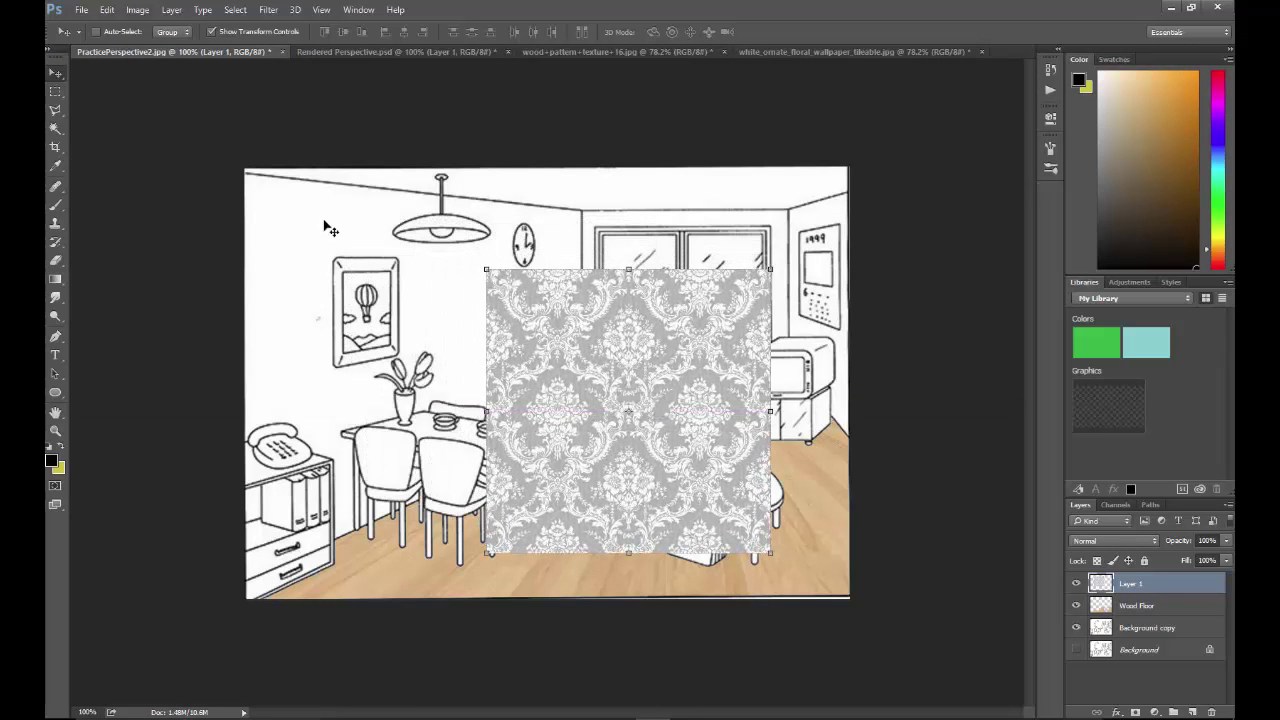
pyautogui.click(107, 10)
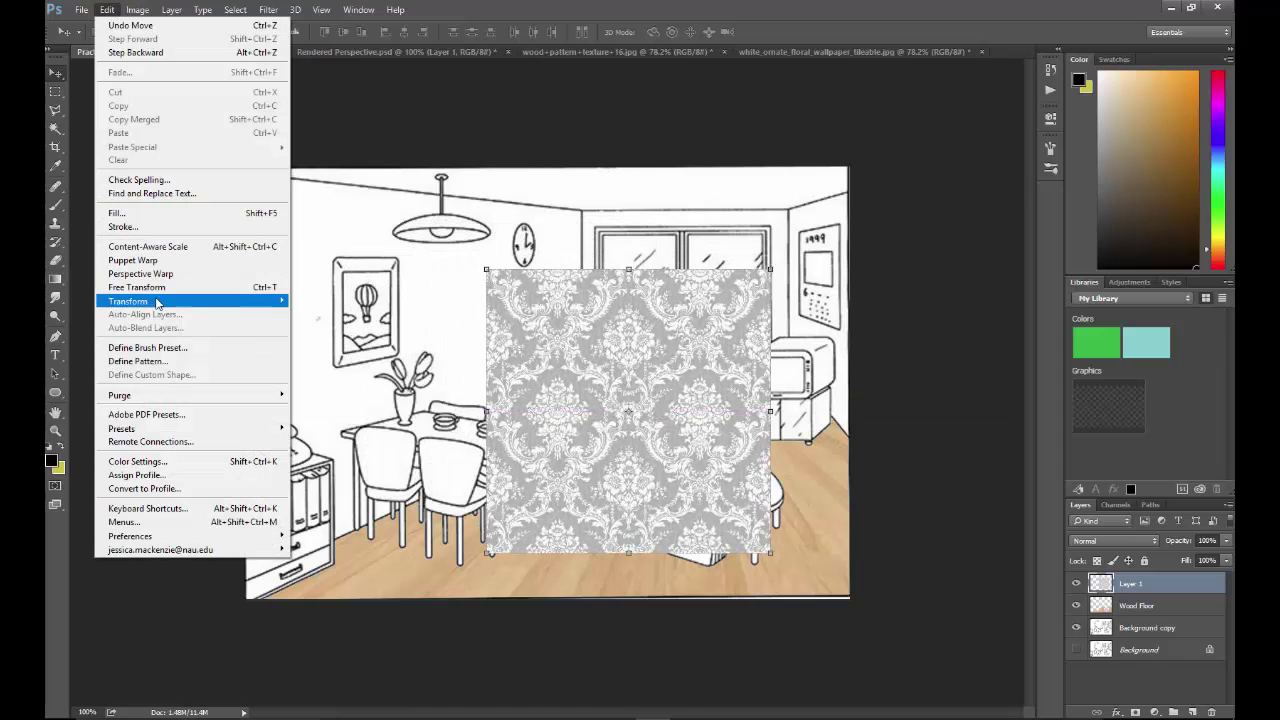
pyautogui.moveTo(156, 302)
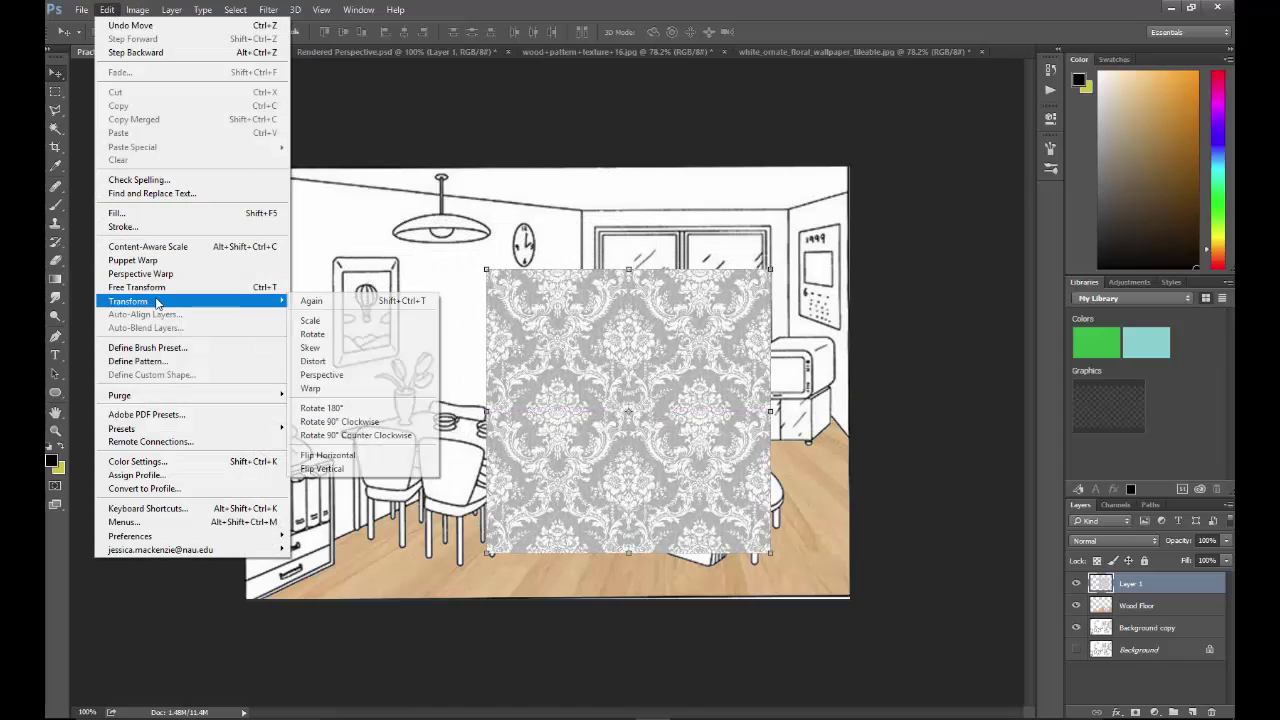
pyautogui.click(343, 377)
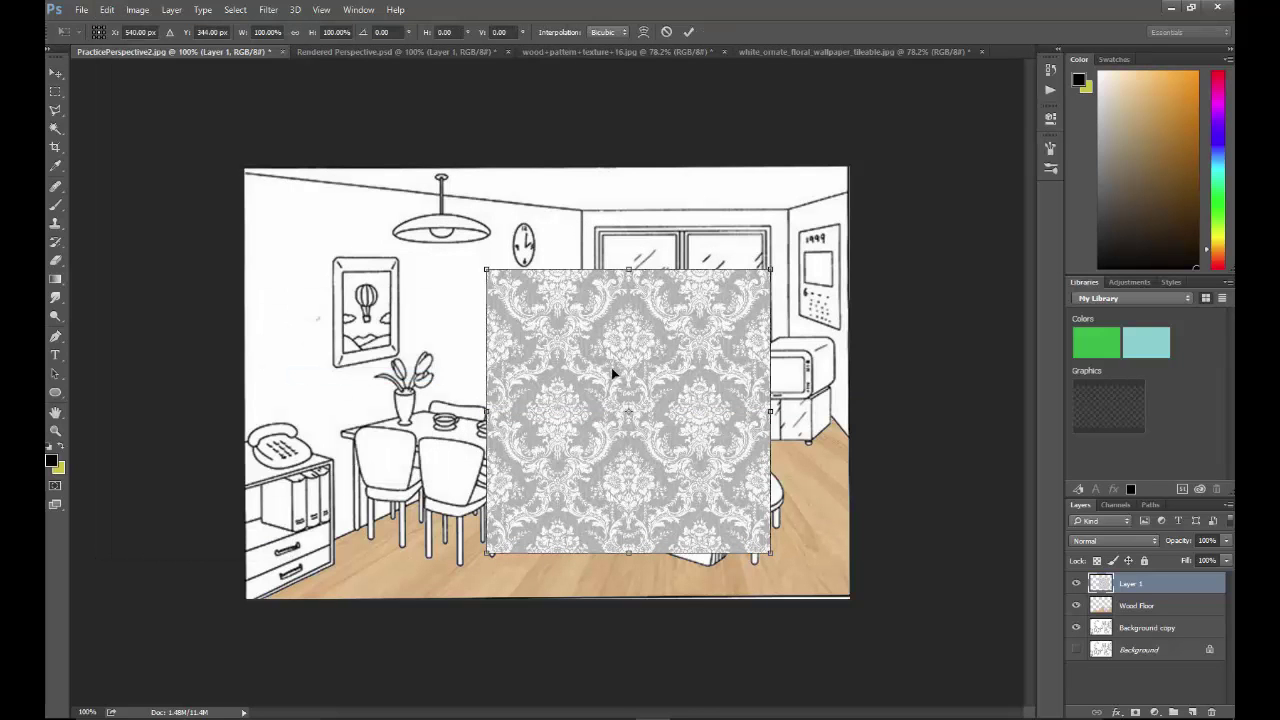
pyautogui.moveTo(613, 374); pyautogui.dragTo(329, 337)
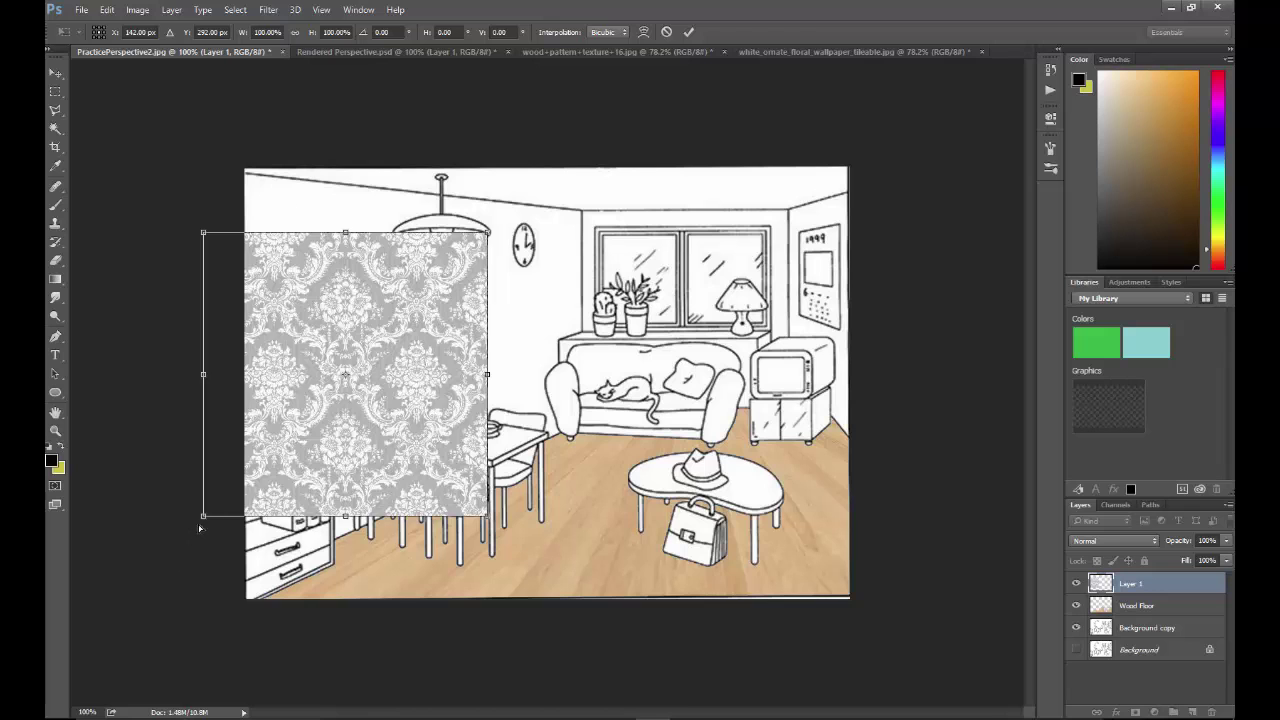
pyautogui.moveTo(200, 528); pyautogui.dragTo(203, 607)
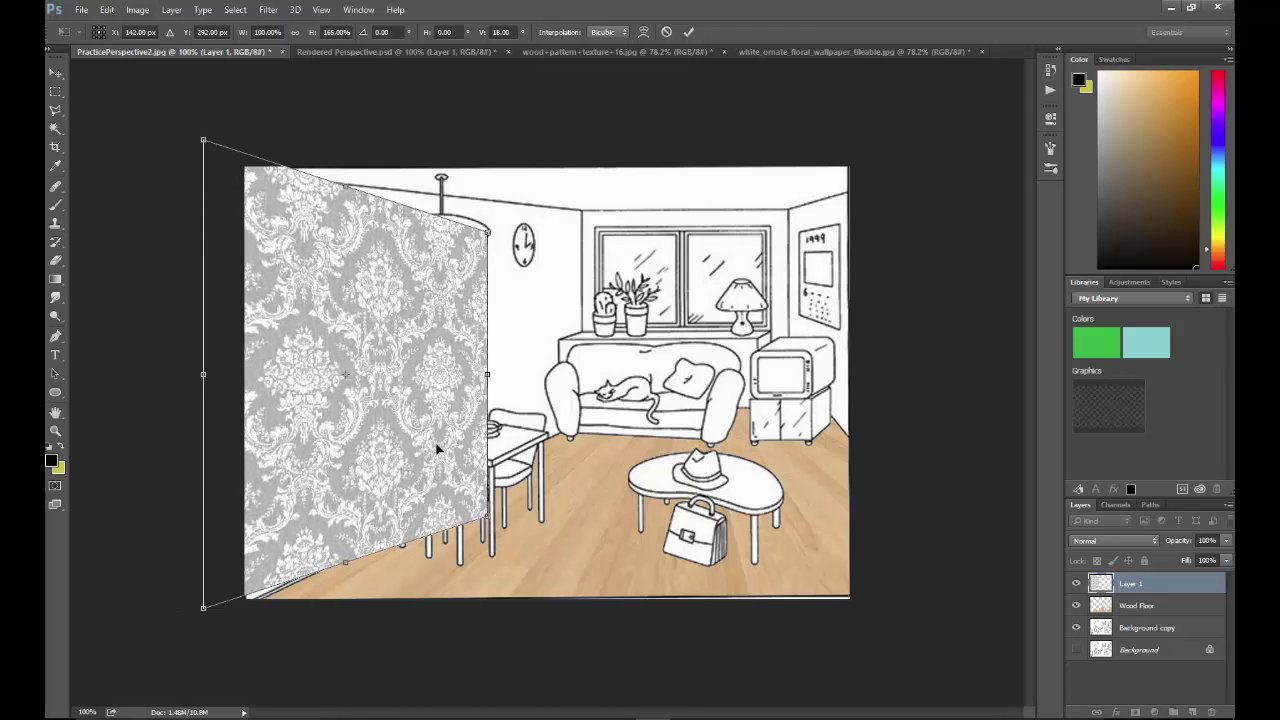
# Step: Move the wallpaper's far edge to the back corner of the left wall and narrow it to about 24 degrees skew
pyautogui.moveTo(437, 450); pyautogui.dragTo(520, 420)
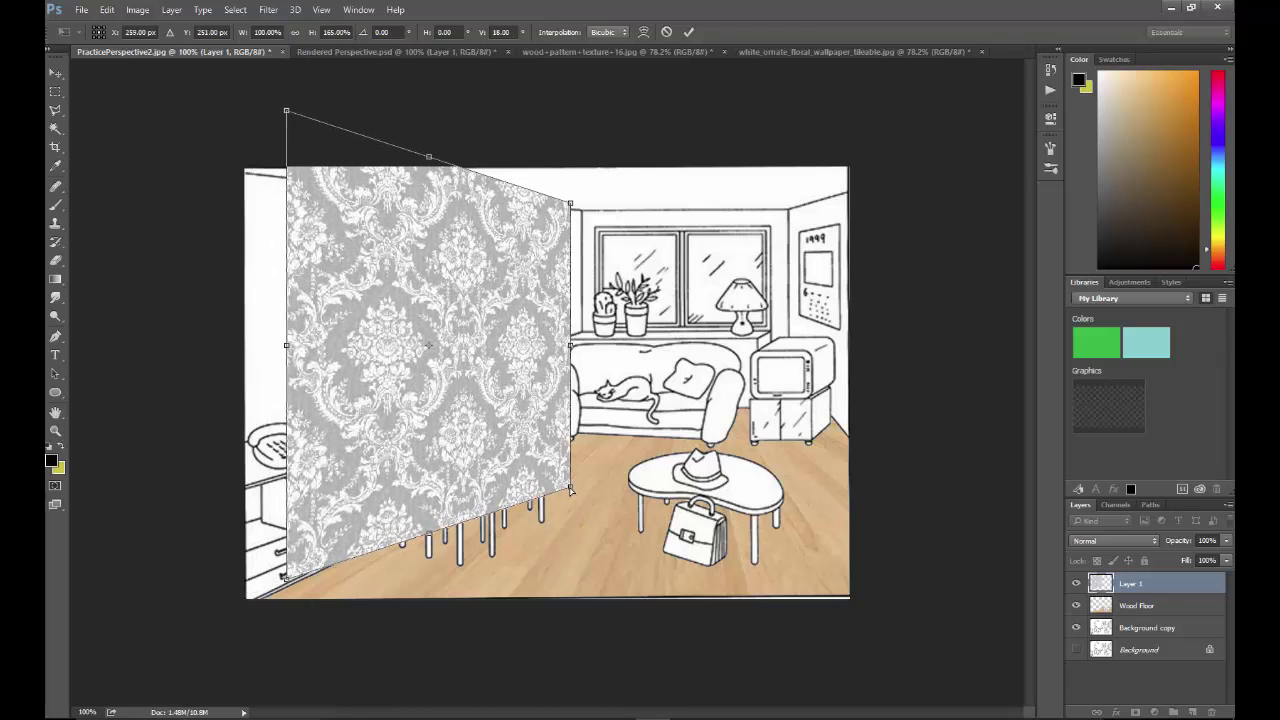
pyautogui.moveTo(570, 490); pyautogui.dragTo(568, 462)
pyautogui.moveTo(523, 407); pyautogui.dragTo(537, 399)
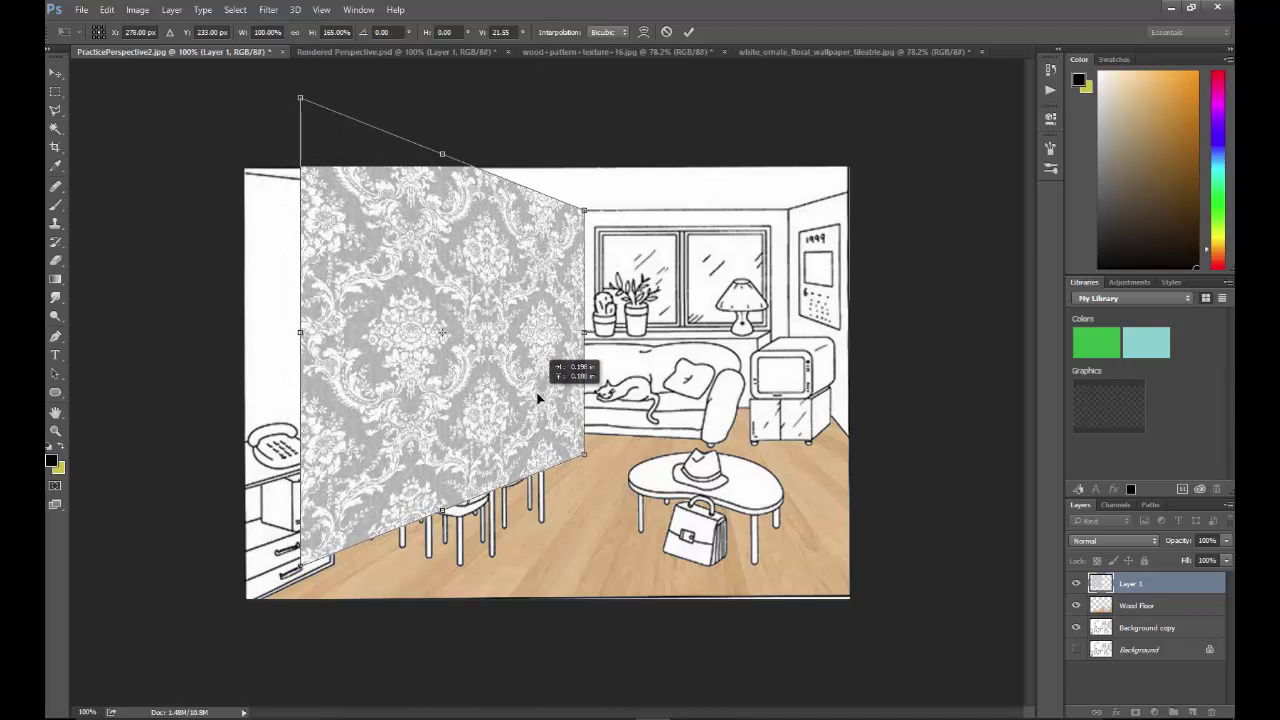
pyautogui.moveTo(584, 453); pyautogui.dragTo(584, 428)
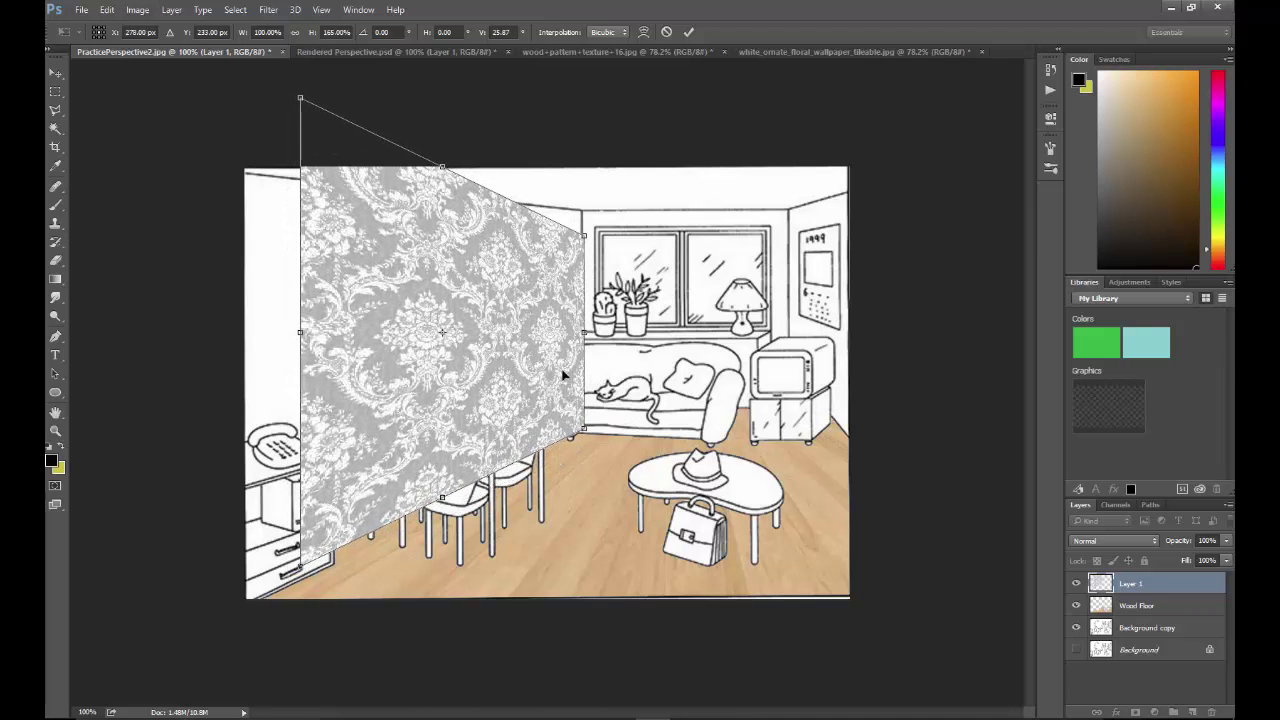
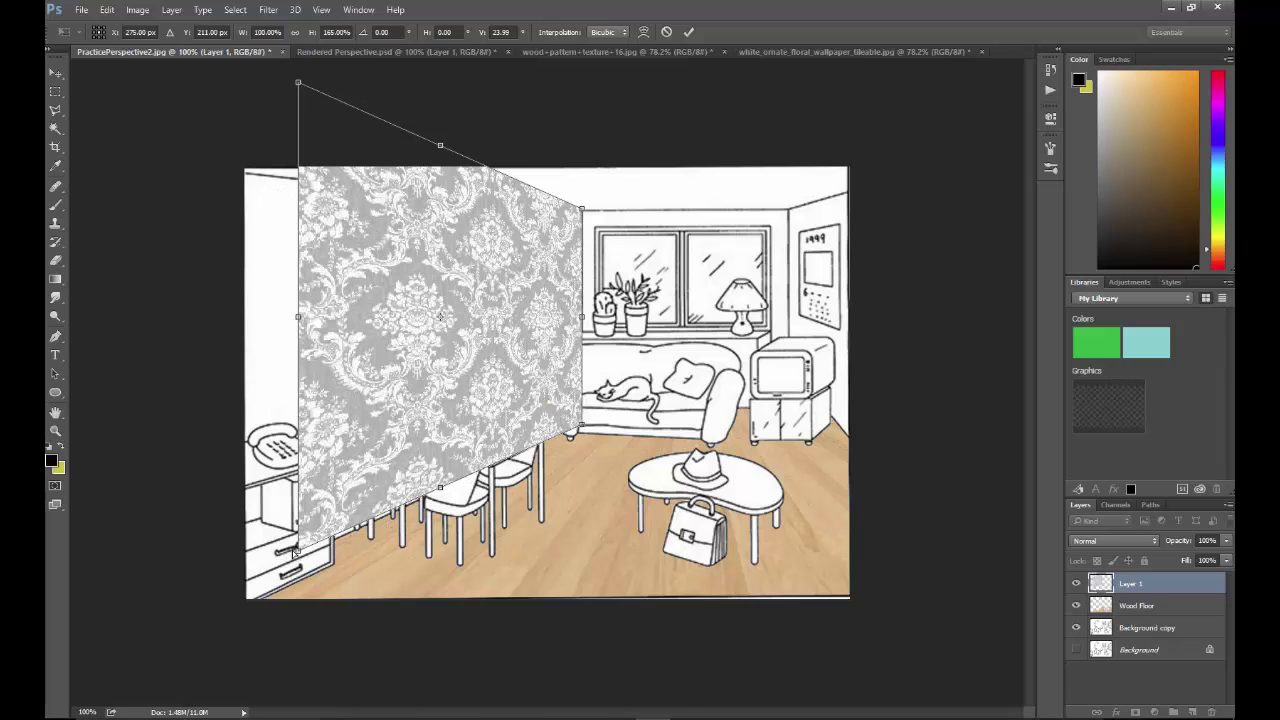
# Step: Stretch the wallpaper's near edge past the drawing's border and bring its far edge back toward the left wall's back corner
pyautogui.moveTo(298, 552); pyautogui.dragTo(224, 582)
pyautogui.moveTo(297, 86); pyautogui.dragTo(206, 94)
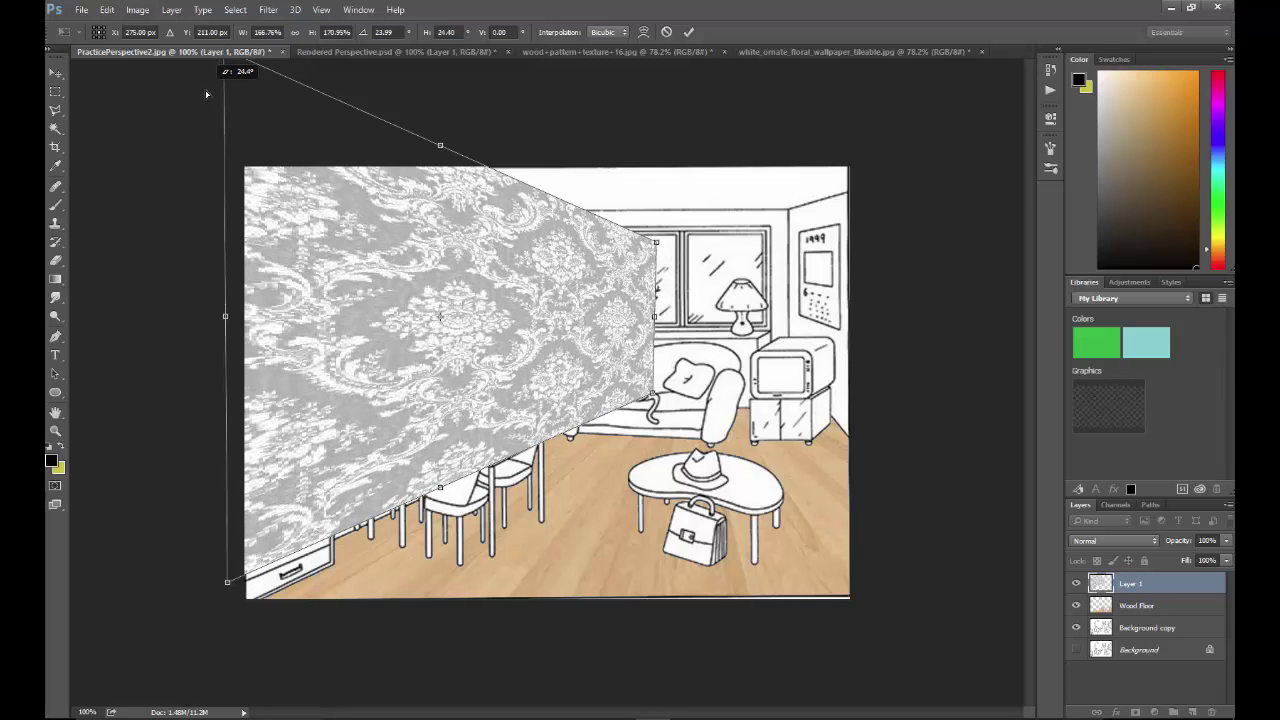
pyautogui.moveTo(656, 245); pyautogui.dragTo(549, 252)
pyautogui.moveTo(578, 365); pyautogui.dragTo(598, 420)
# Step: Fine-tune the wallpaper's corners, widening the near edge further and aligning the far edge with the wall's back corner from ceiling to floor
pyautogui.moveTo(581, 159); pyautogui.dragTo(577, 151)
pyautogui.moveTo(551, 240); pyautogui.dragTo(559, 249)
pyautogui.moveTo(584, 161); pyautogui.dragTo(583, 188)
pyautogui.moveTo(526, 286)
pyautogui.mouseDown()
pyautogui.moveTo(531, 277)
pyautogui.moveTo(529, 306)
pyautogui.mouseUp()
pyautogui.moveTo(159, 589); pyautogui.dragTo(157, 626)
pyautogui.moveTo(584, 432); pyautogui.dragTo(584, 432)
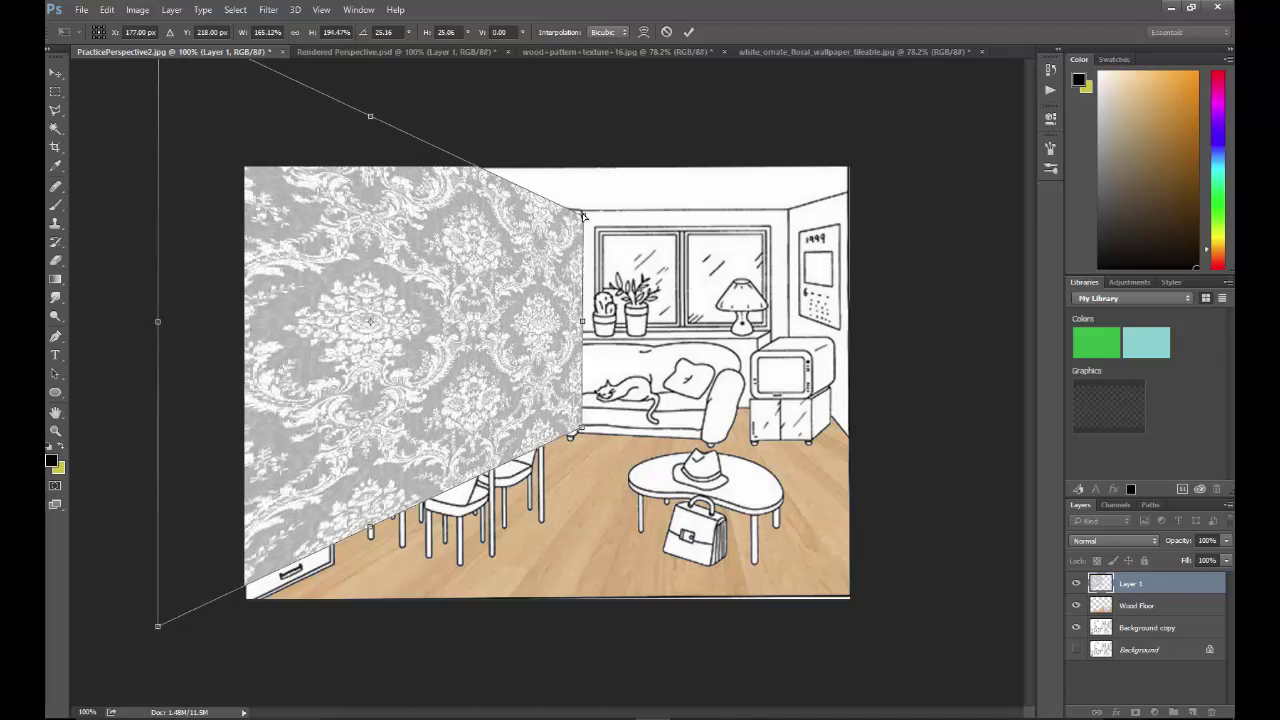
pyautogui.moveTo(584, 216); pyautogui.dragTo(584, 211)
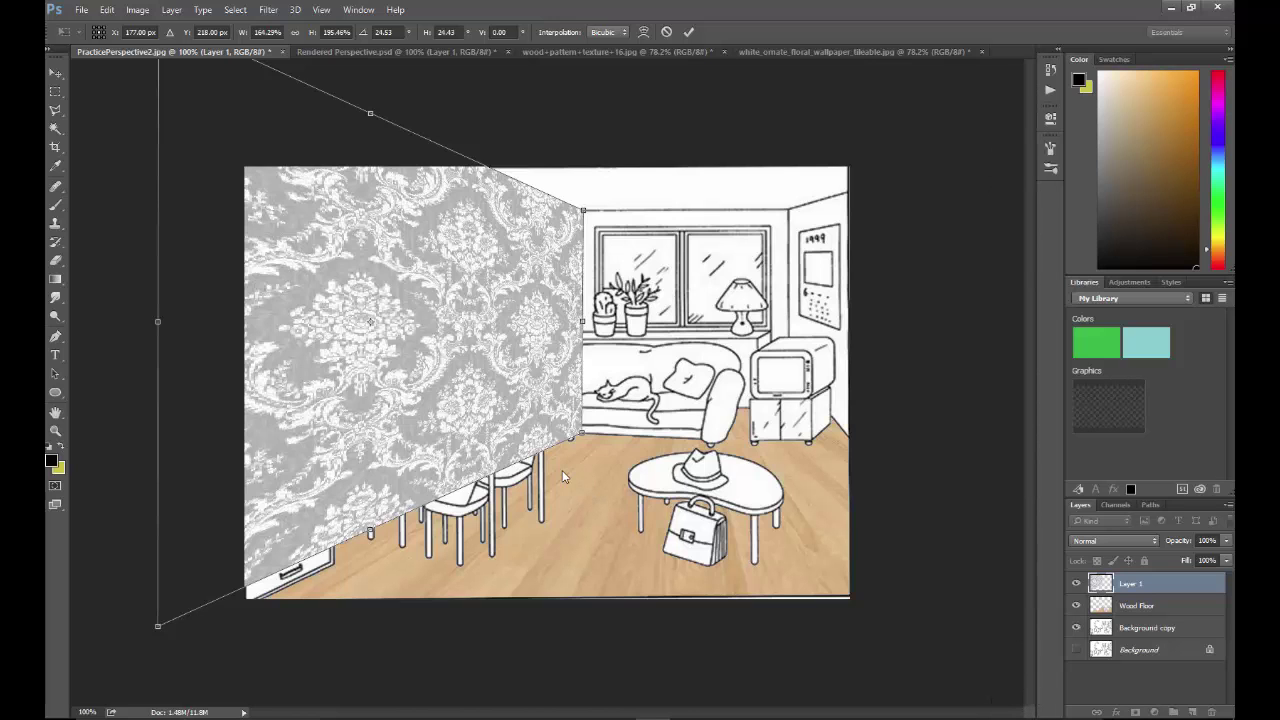
# Step: Adjust the wallpaper's near edge to about 192% height and apply the perspective transform
pyautogui.hotkey('ctrl', '-')
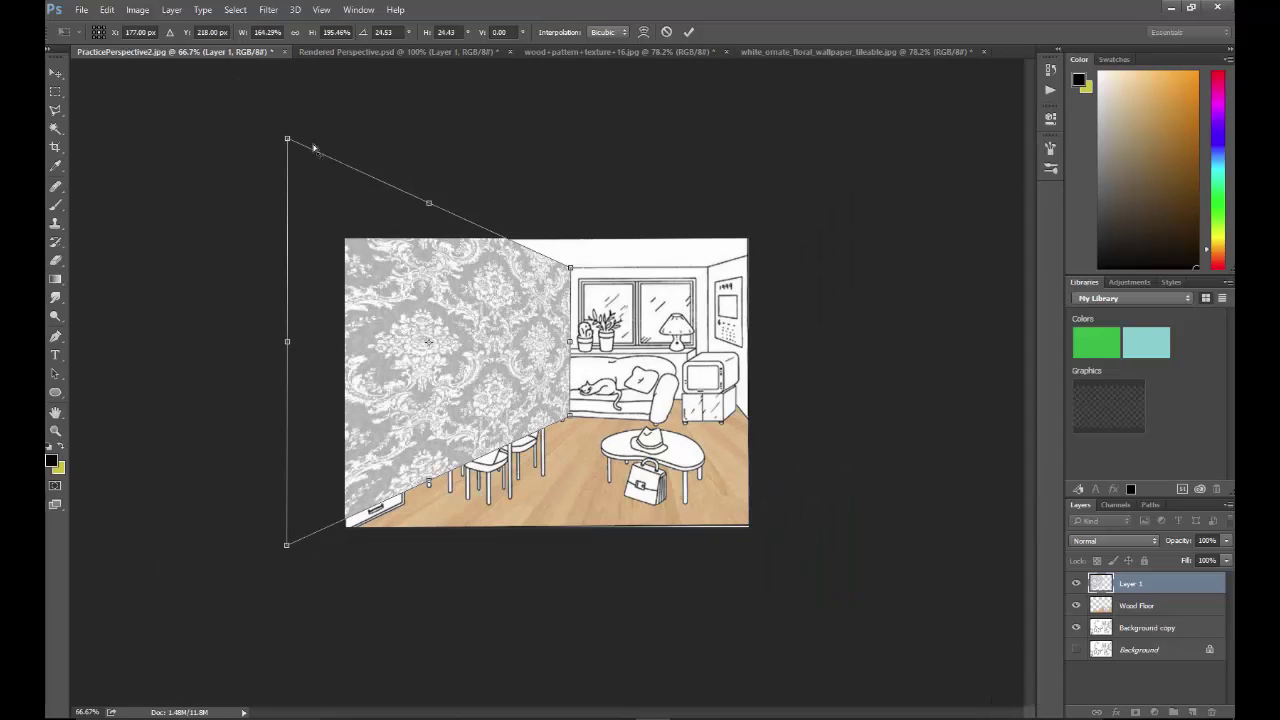
pyautogui.moveTo(292, 147); pyautogui.dragTo(294, 170)
pyautogui.moveTo(387, 372); pyautogui.dragTo(387, 371)
pyautogui.moveTo(286, 522); pyautogui.dragTo(291, 542)
pyautogui.moveTo(500, 371); pyautogui.dragTo(504, 360)
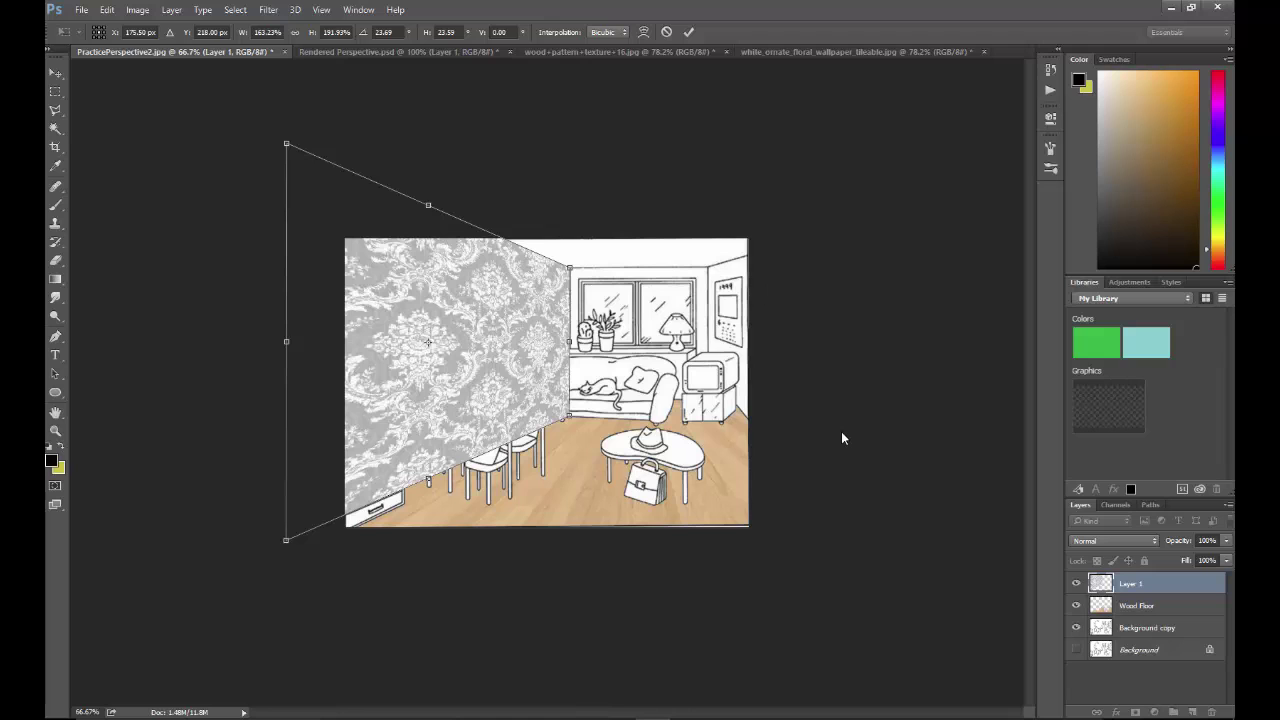
pyautogui.press('Return')
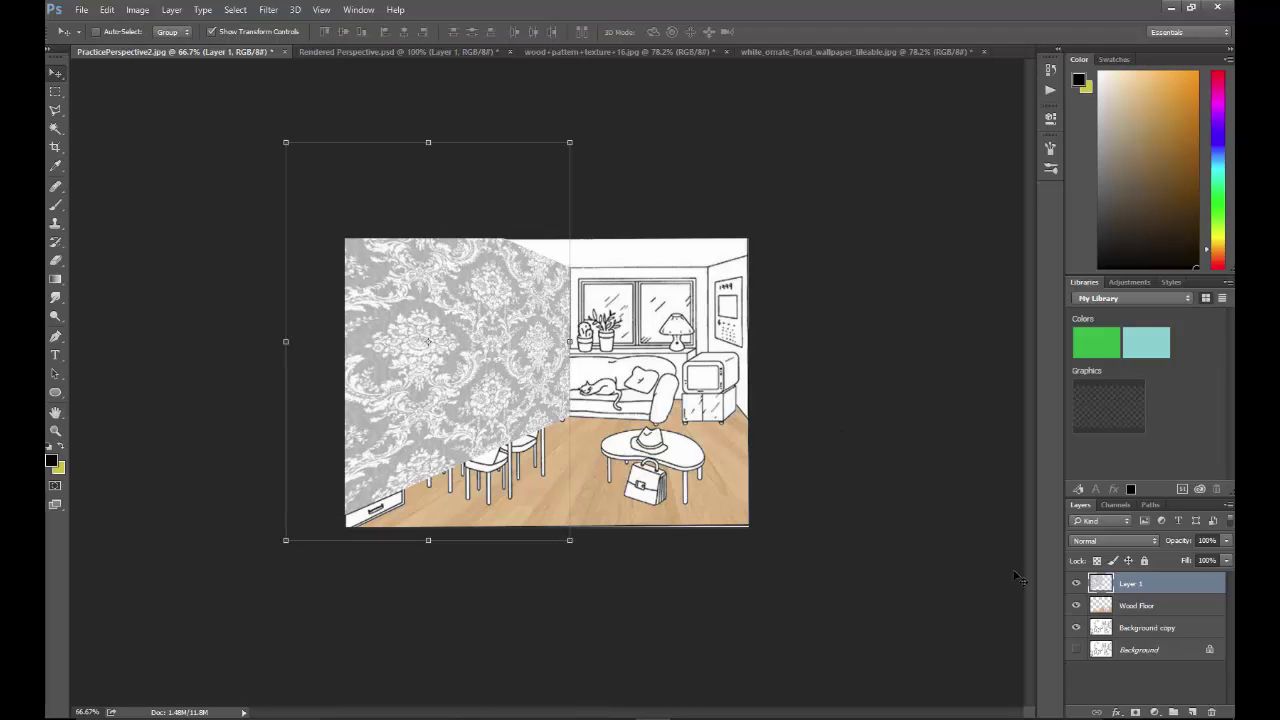
# Step: Hide the wallpaper layer and select the blank left wall, including the gaps around the table legs, on Background copy with the Magic Wand
pyautogui.click(1077, 585)
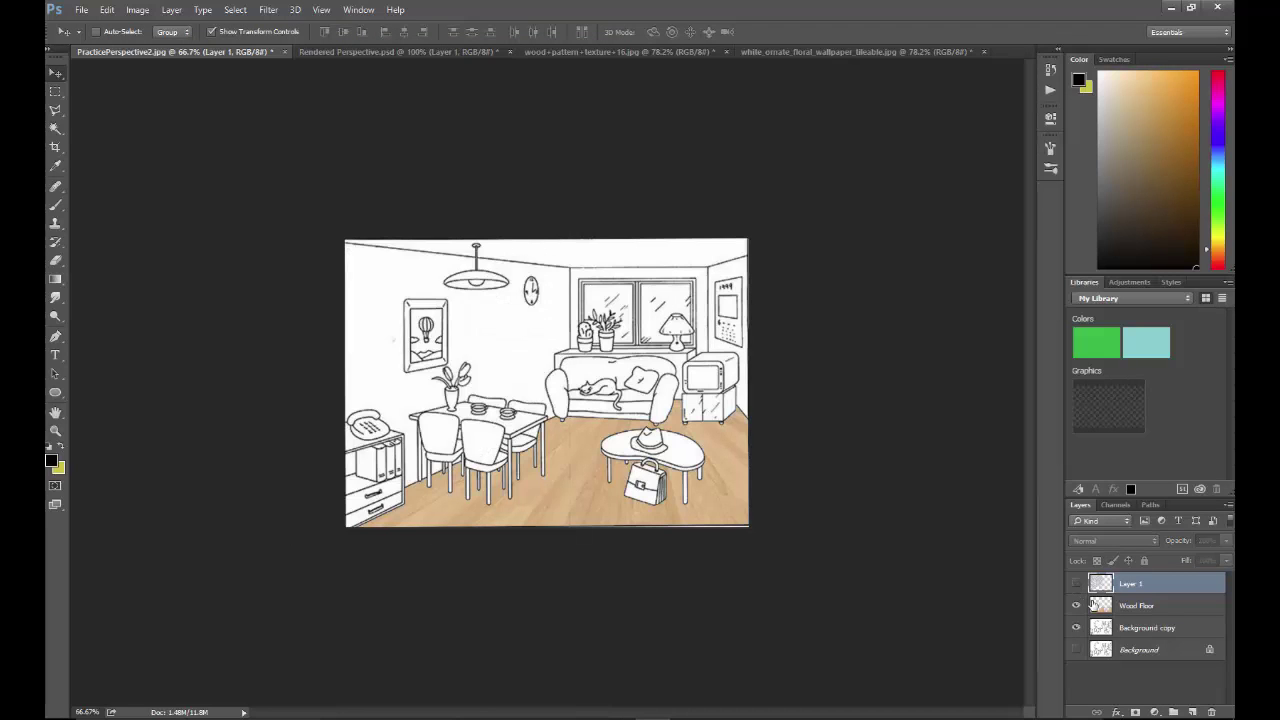
pyautogui.click(1157, 631)
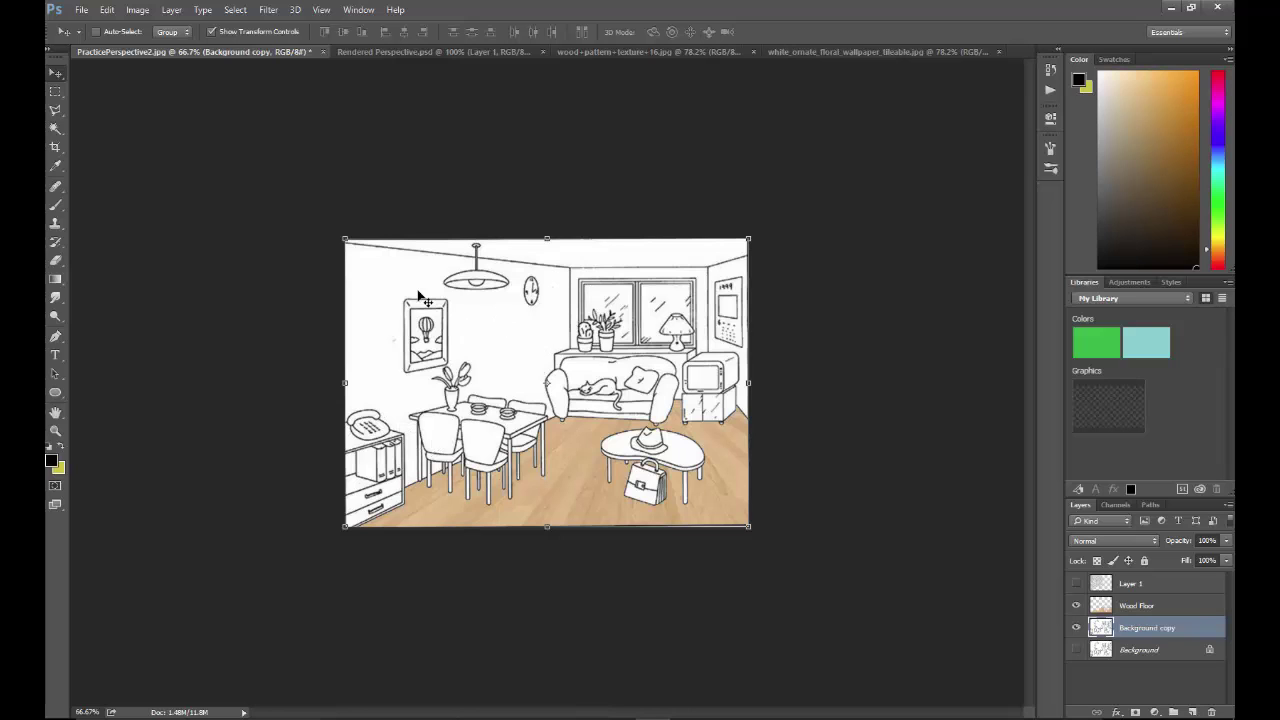
pyautogui.click(55, 128)
pyautogui.click(374, 328)
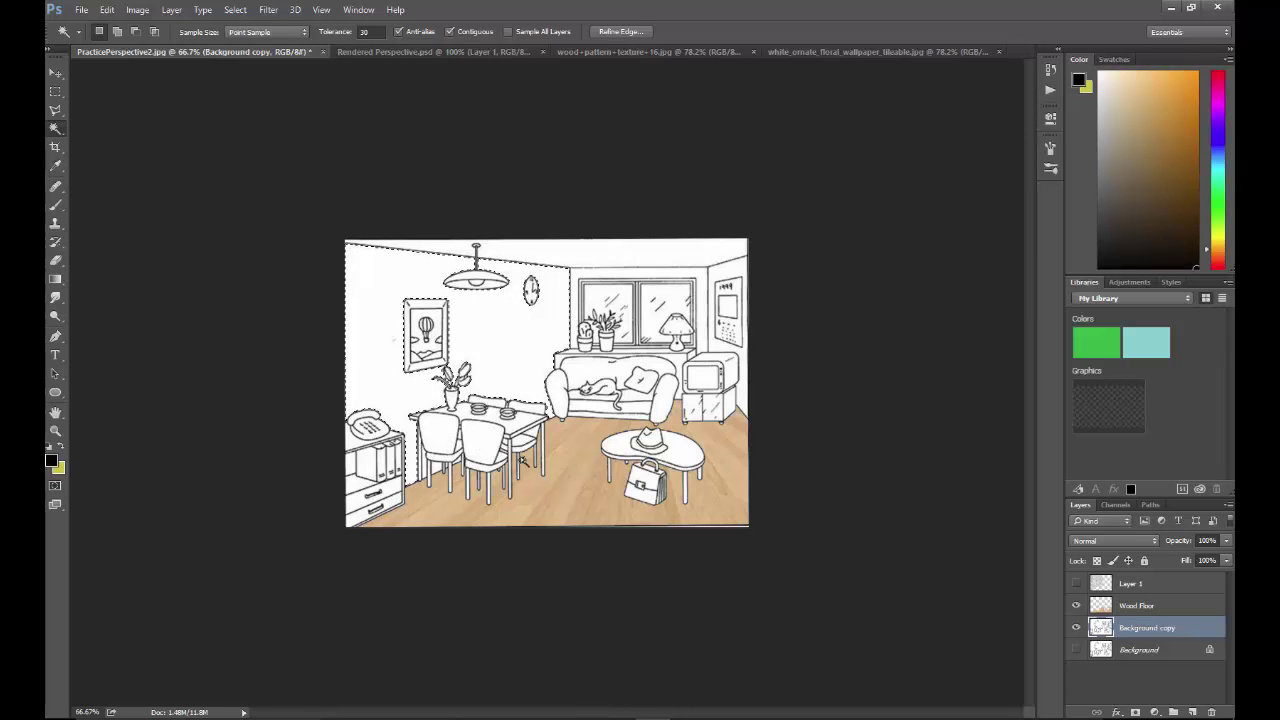
pyautogui.click(55, 430)
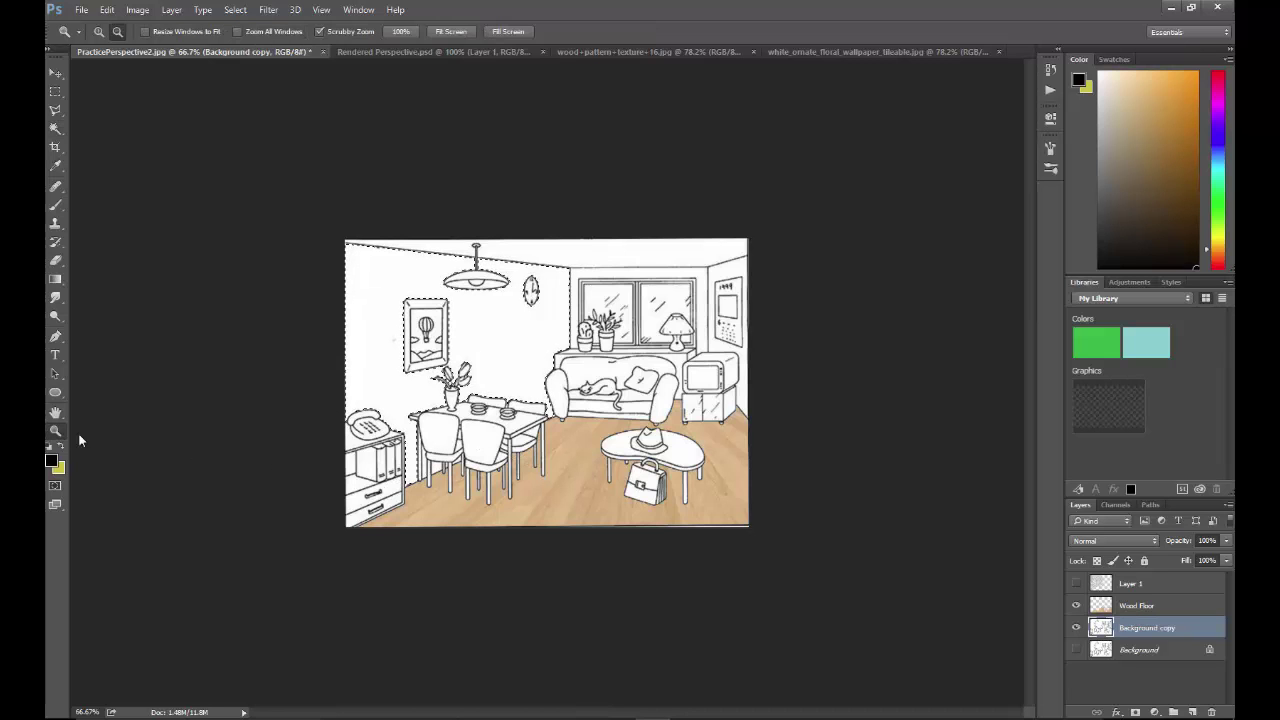
pyautogui.moveTo(250, 565); pyautogui.dragTo(297, 565)
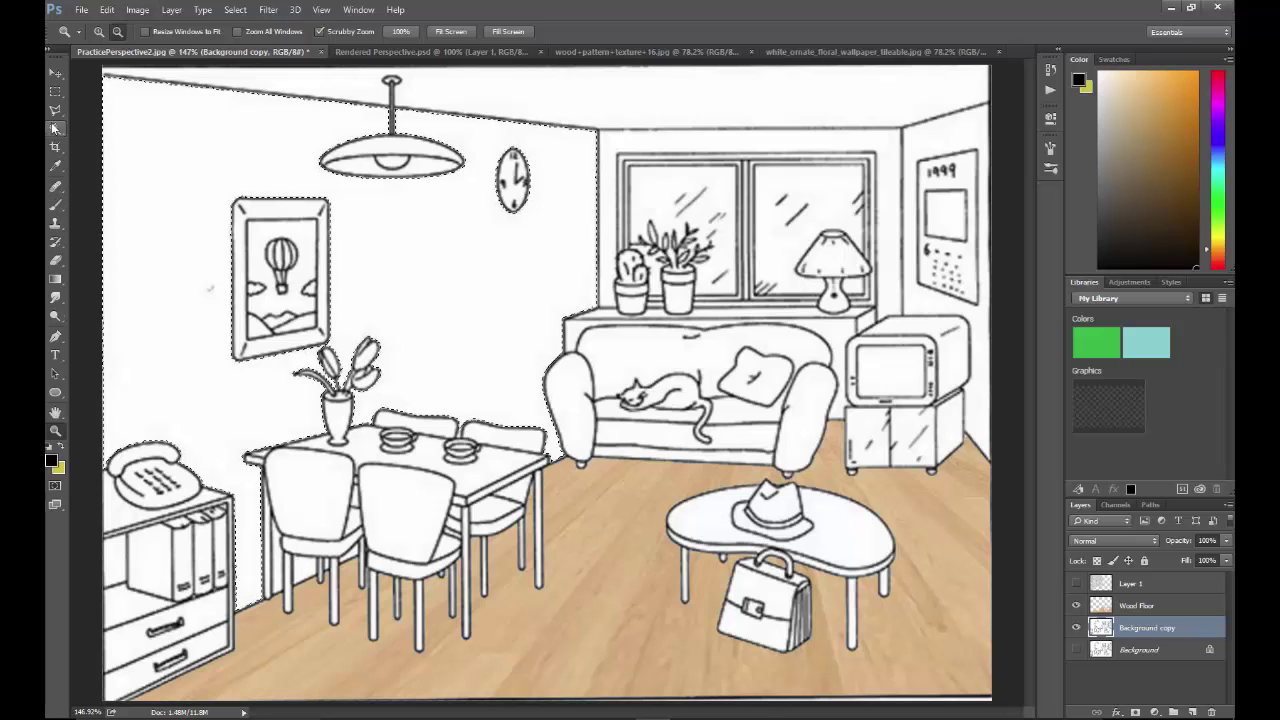
pyautogui.press('w')
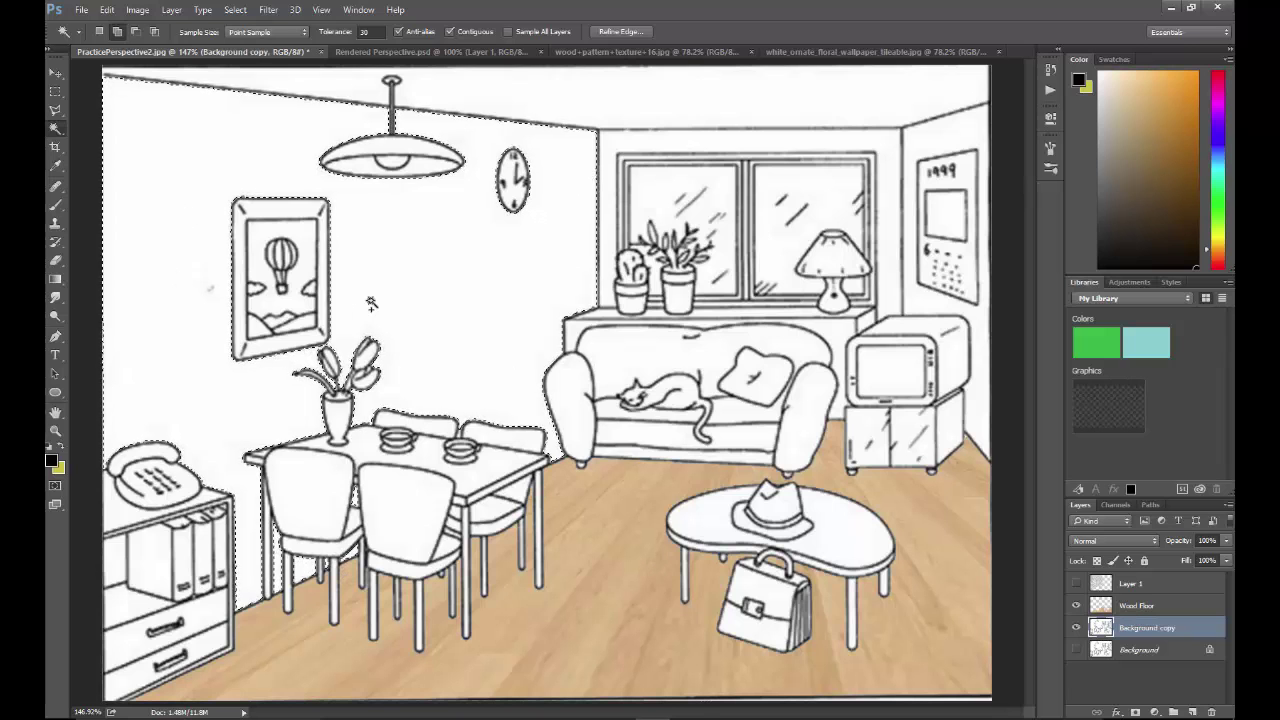
pyautogui.scroll(-1, 380, 302)
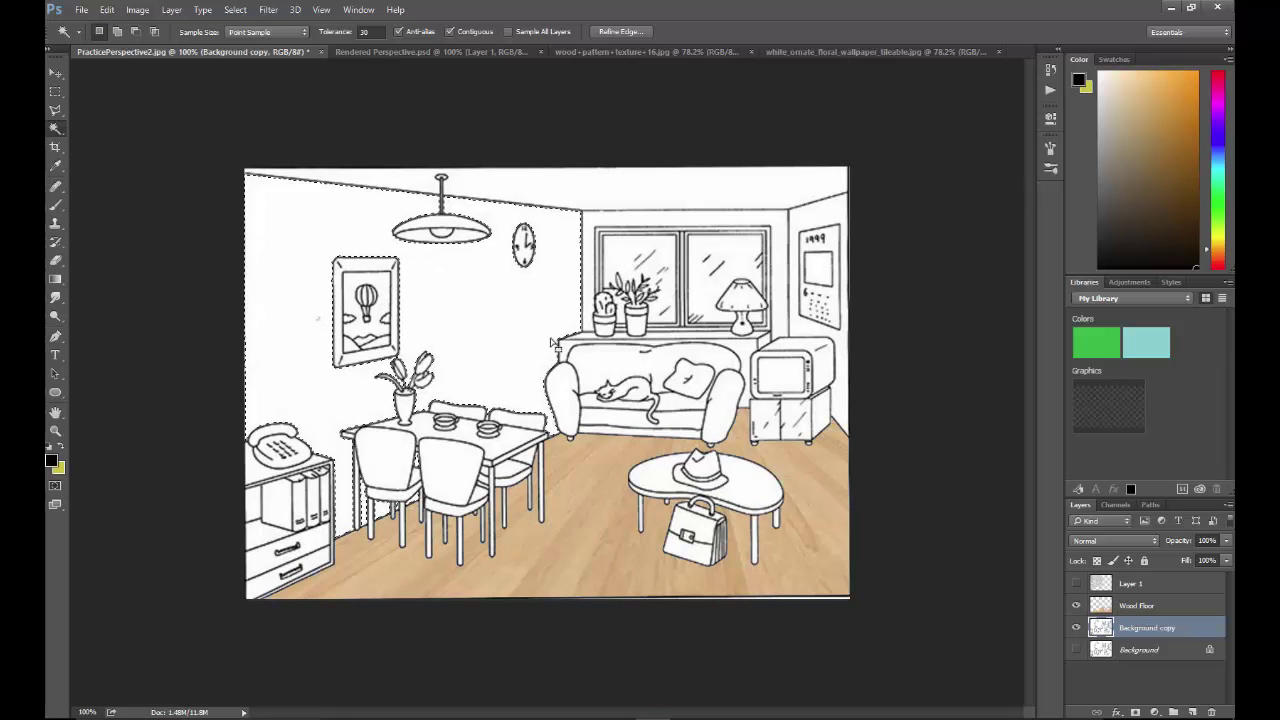
pyautogui.press('Return')
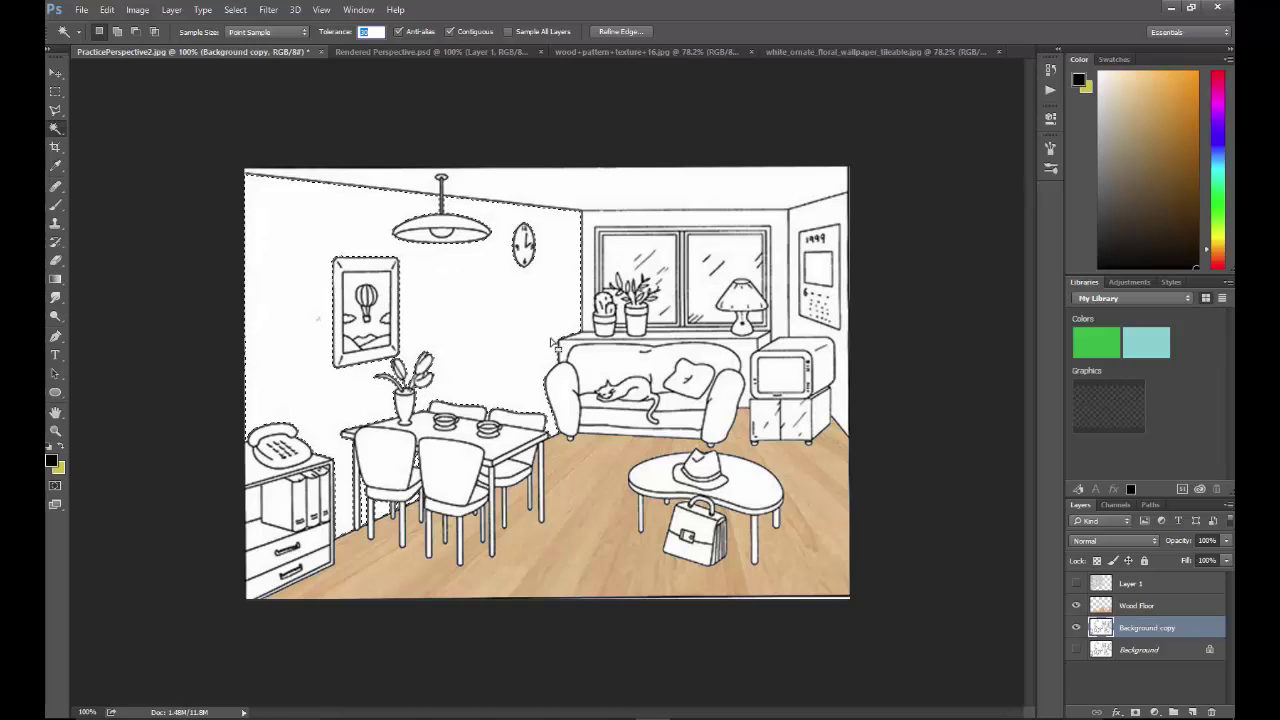
# Step: Rename the wallpaper layer as Wall Paper and make it visible again
pyautogui.click(1134, 589)
pyautogui.doubleClick(1134, 586)
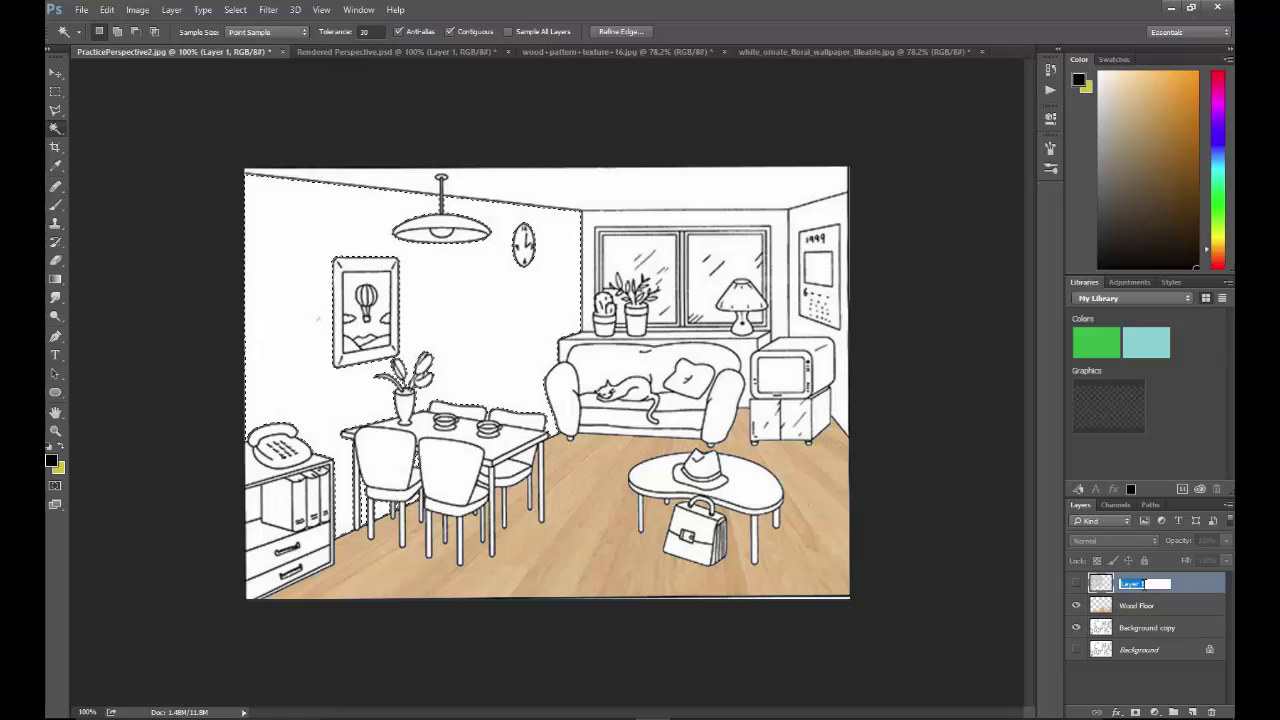
pyautogui.write('W')
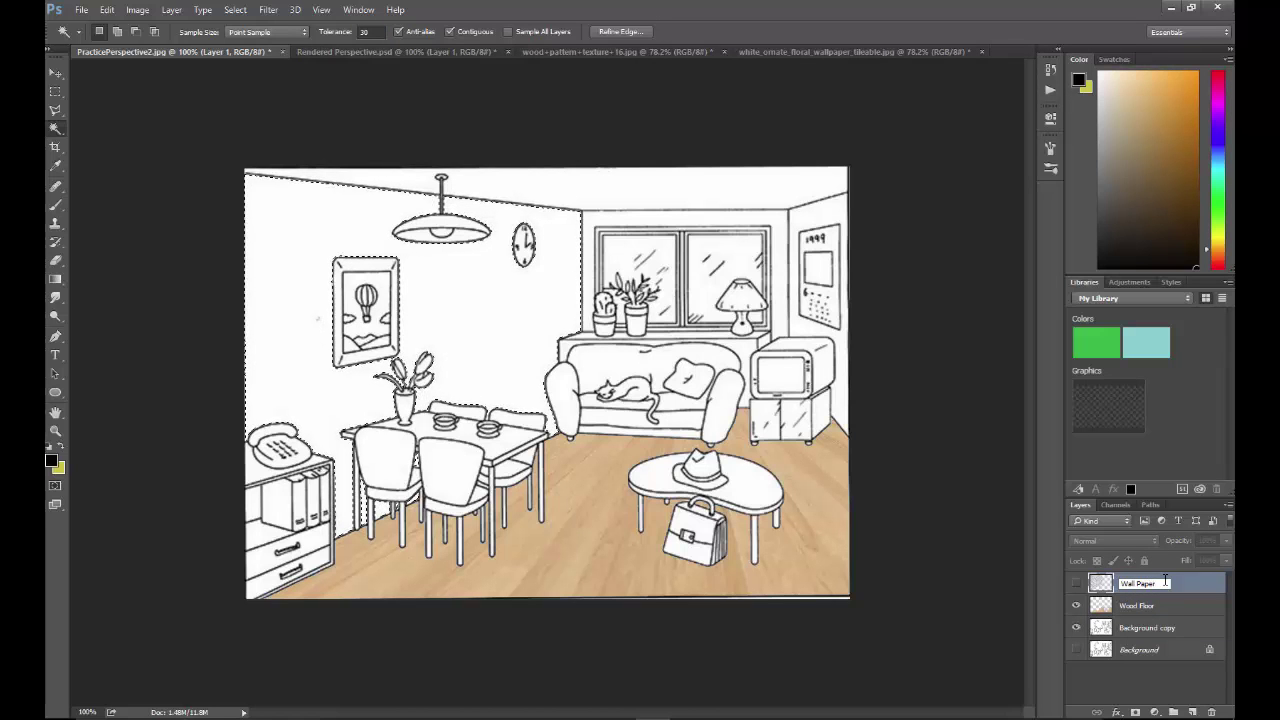
pyautogui.write('all Paper')
pyautogui.press('Return')
pyautogui.click(1076, 583)
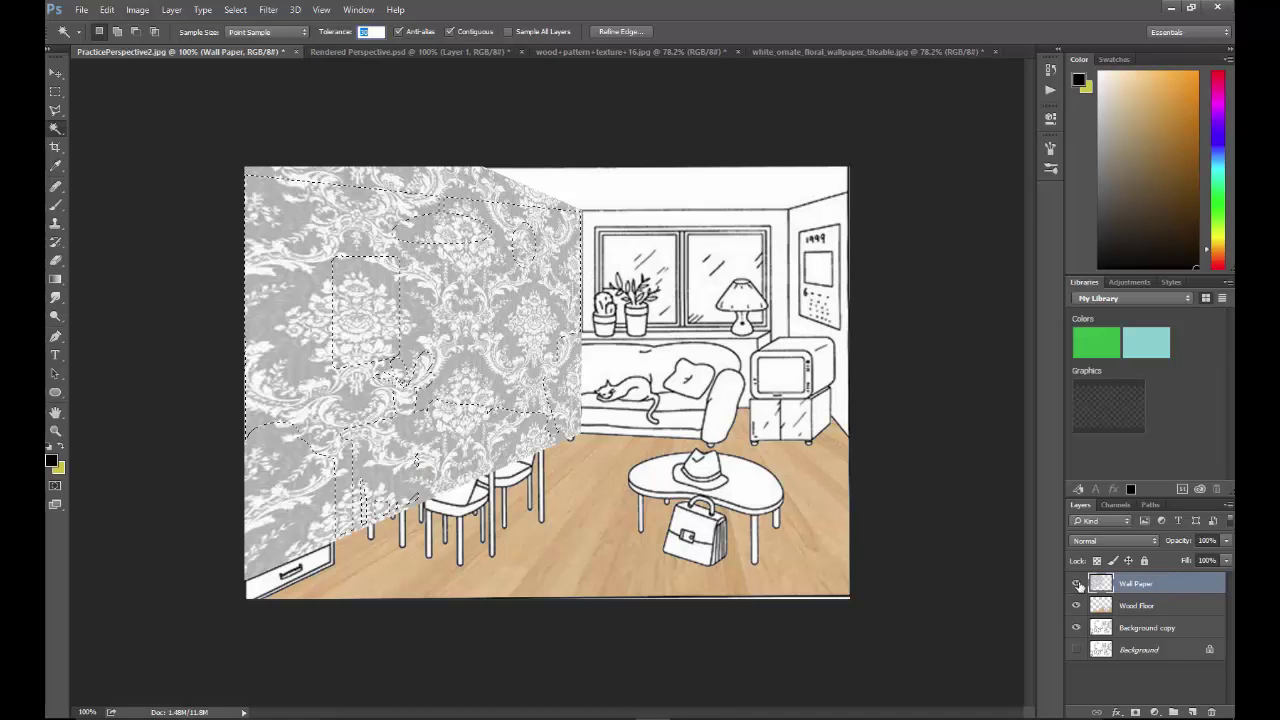
# Step: Activate the Background copy layer and invert the left wall selection
pyautogui.click(1153, 628)
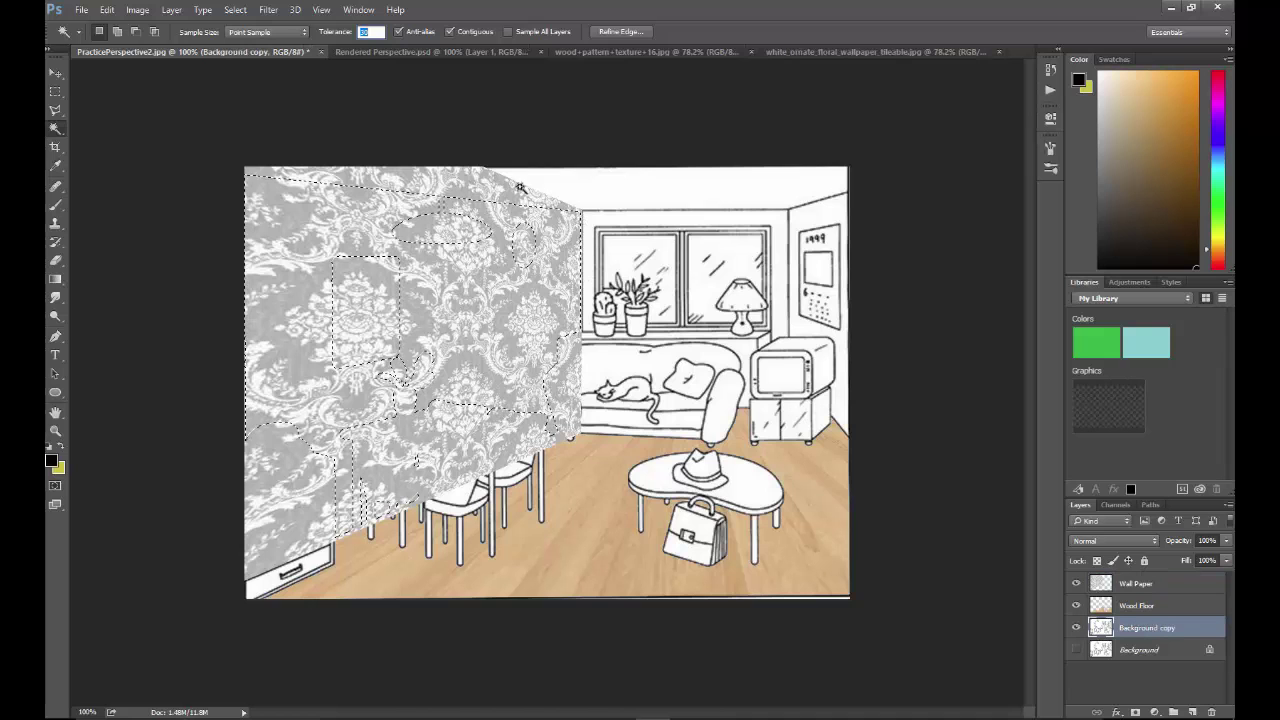
pyautogui.click(235, 10)
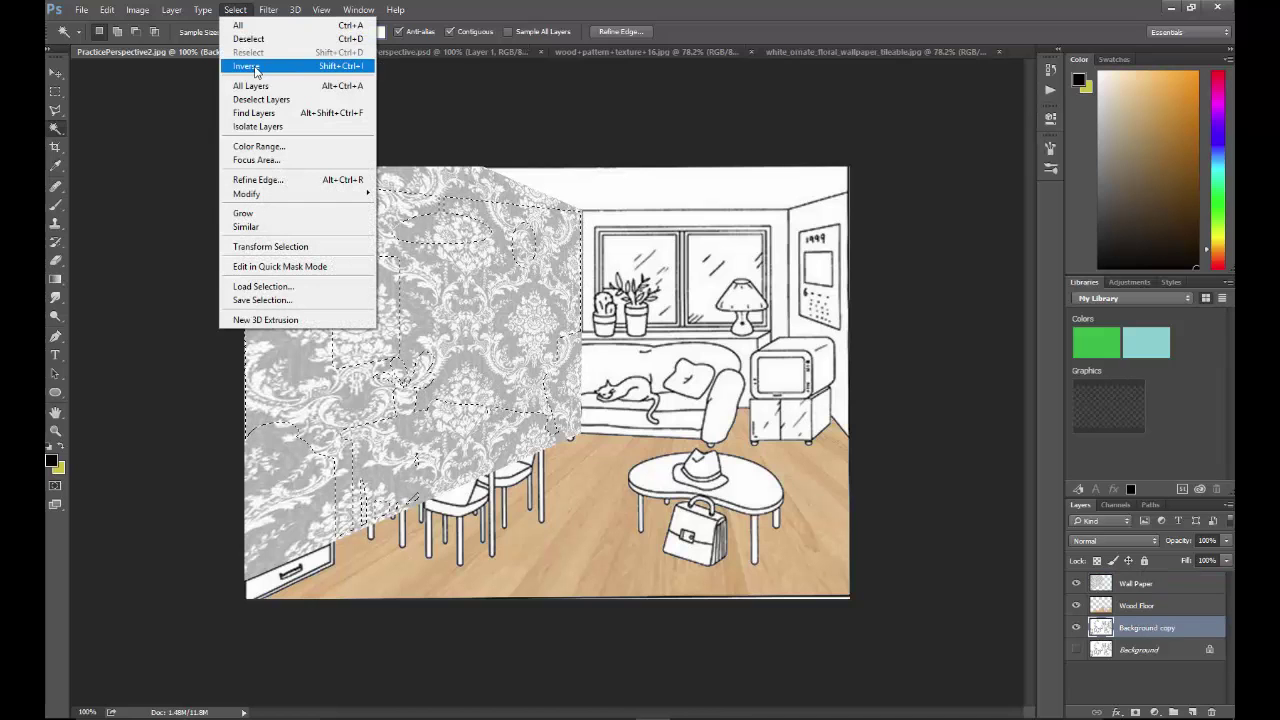
pyautogui.click(250, 66)
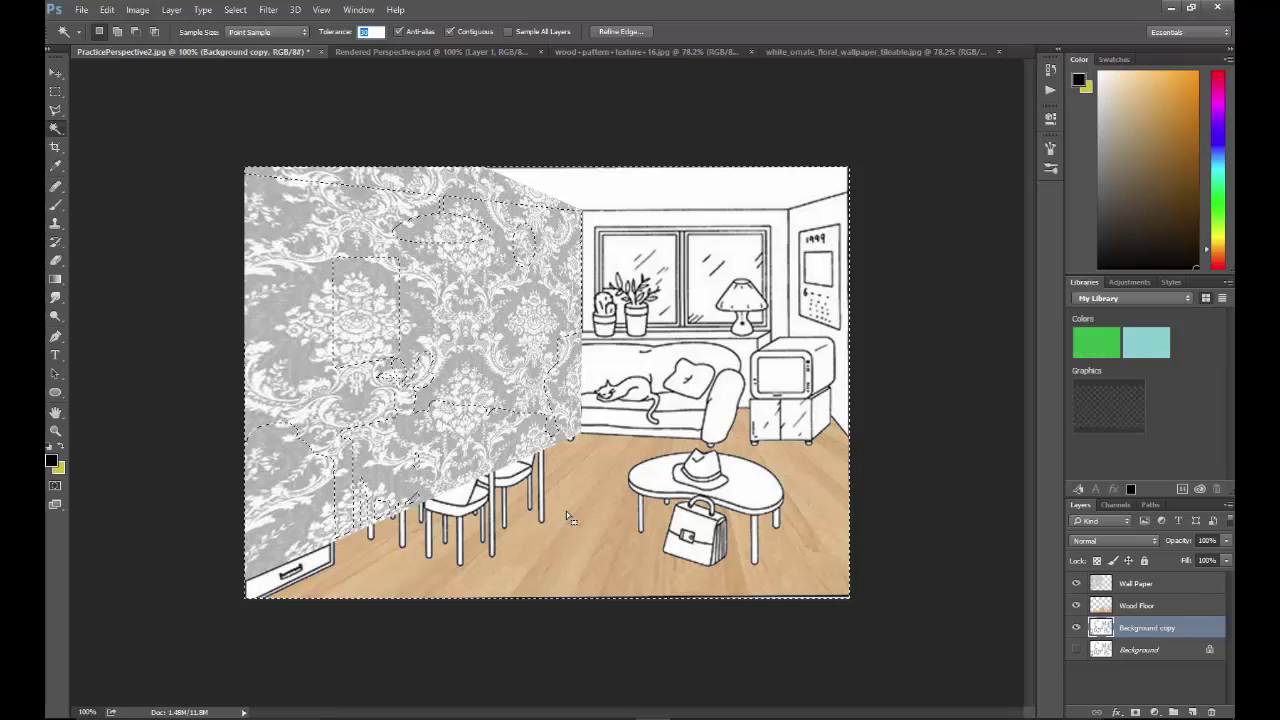
# Step: Erase the wallpaper outside the left wall area on the Wall Paper layer and deselect
pyautogui.click(1133, 588)
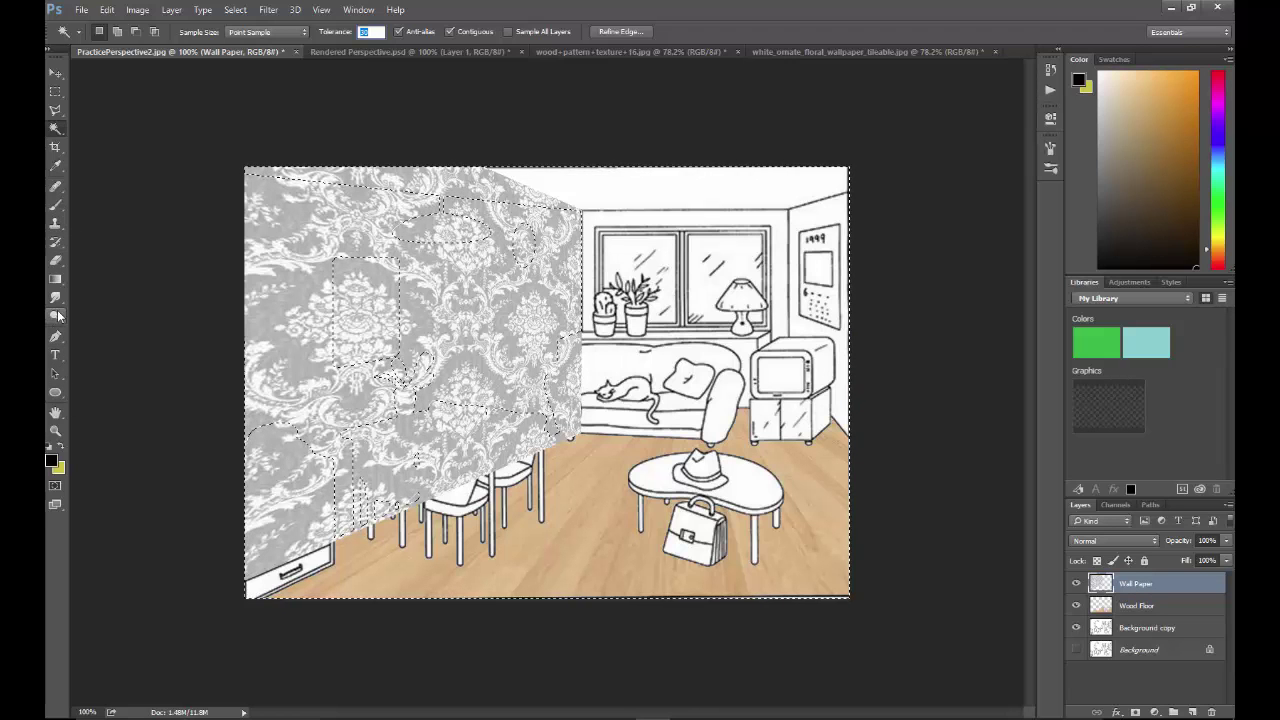
pyautogui.click(56, 261)
pyautogui.moveTo(620, 445)
pyautogui.mouseDown()
pyautogui.moveTo(514, 429)
pyautogui.moveTo(510, 443)
pyautogui.moveTo(578, 288)
pyautogui.mouseUp()
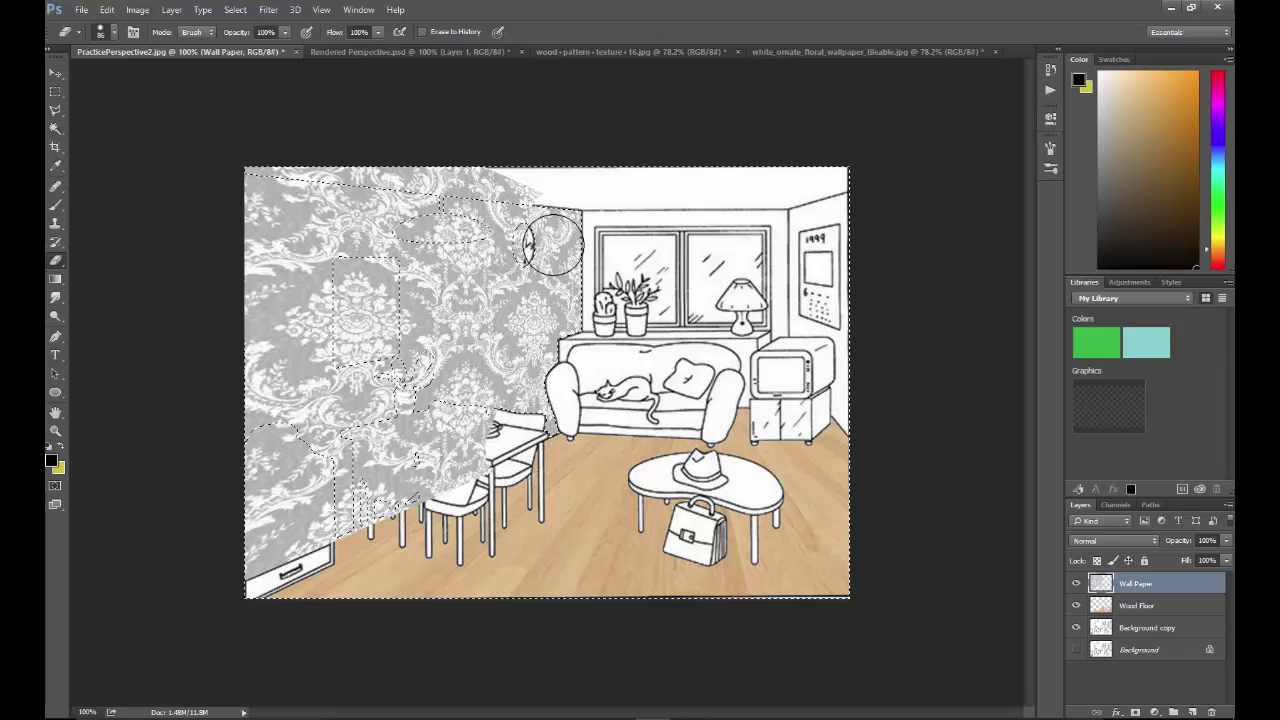
pyautogui.moveTo(552, 244); pyautogui.dragTo(452, 183)
pyautogui.moveTo(310, 155)
pyautogui.mouseDown()
pyautogui.moveTo(291, 318)
pyautogui.moveTo(380, 513)
pyautogui.moveTo(422, 470)
pyautogui.moveTo(323, 447)
pyautogui.moveTo(295, 378)
pyautogui.moveTo(409, 393)
pyautogui.moveTo(407, 446)
pyautogui.moveTo(471, 483)
pyautogui.moveTo(585, 472)
pyautogui.moveTo(320, 370)
pyautogui.moveTo(383, 326)
pyautogui.moveTo(437, 258)
pyautogui.mouseUp()
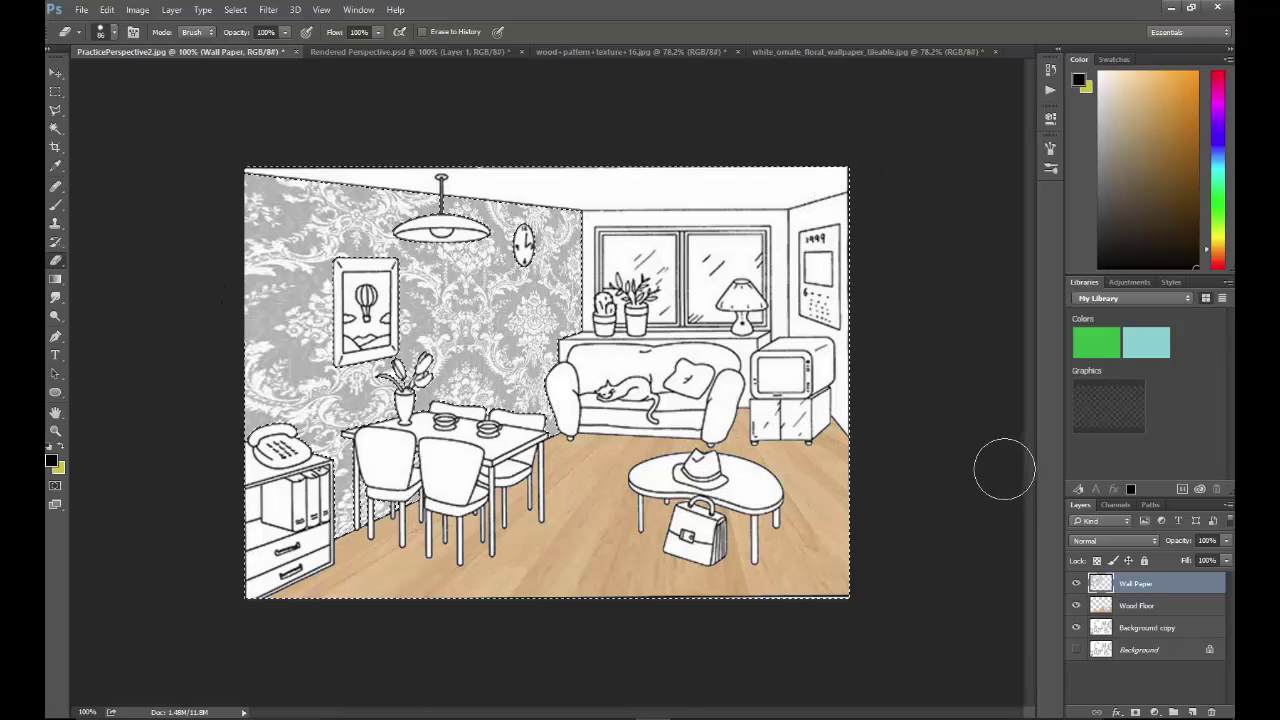
pyautogui.hotkey('ctrl', 'd')
# Step: Make the Background copy layer active with the Magic Wand ready, and check the finished Rendered Perspective document before returning to the drawing
pyautogui.hotkey('alt', '[')
pyautogui.hotkey('alt', '[')
pyautogui.press('w')
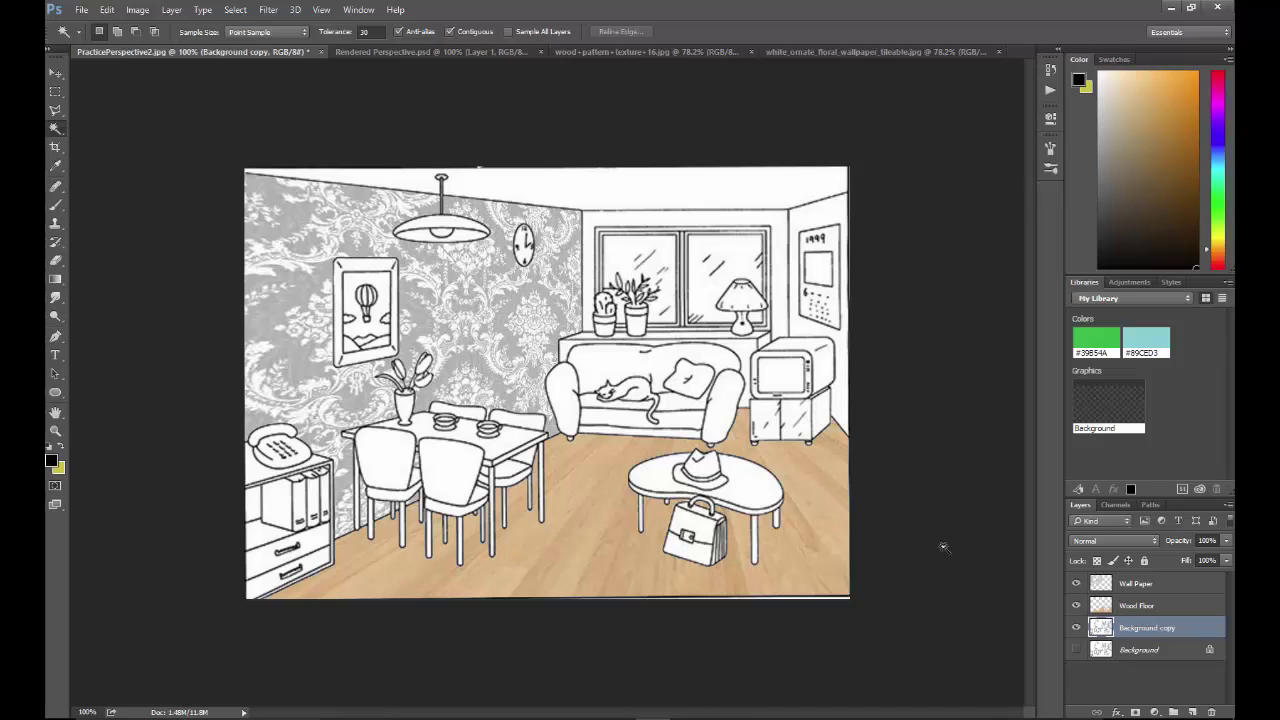
pyautogui.click(360, 50)
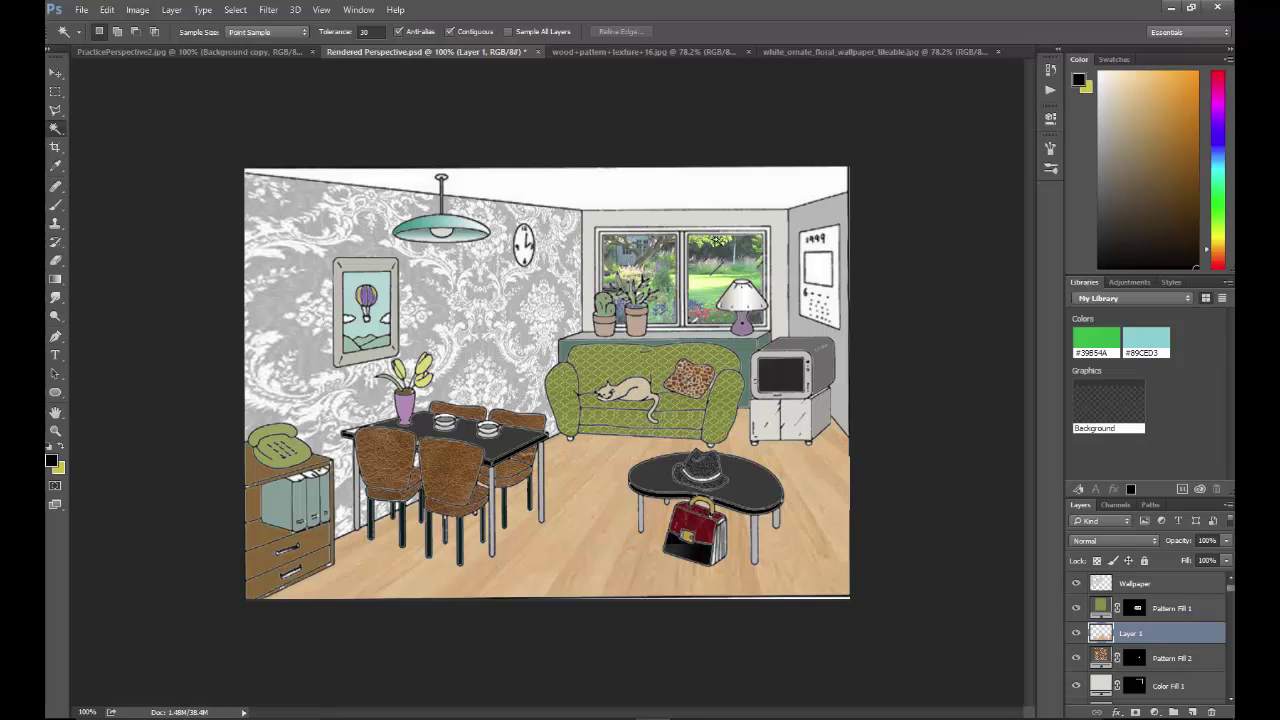
pyautogui.click(122, 52)
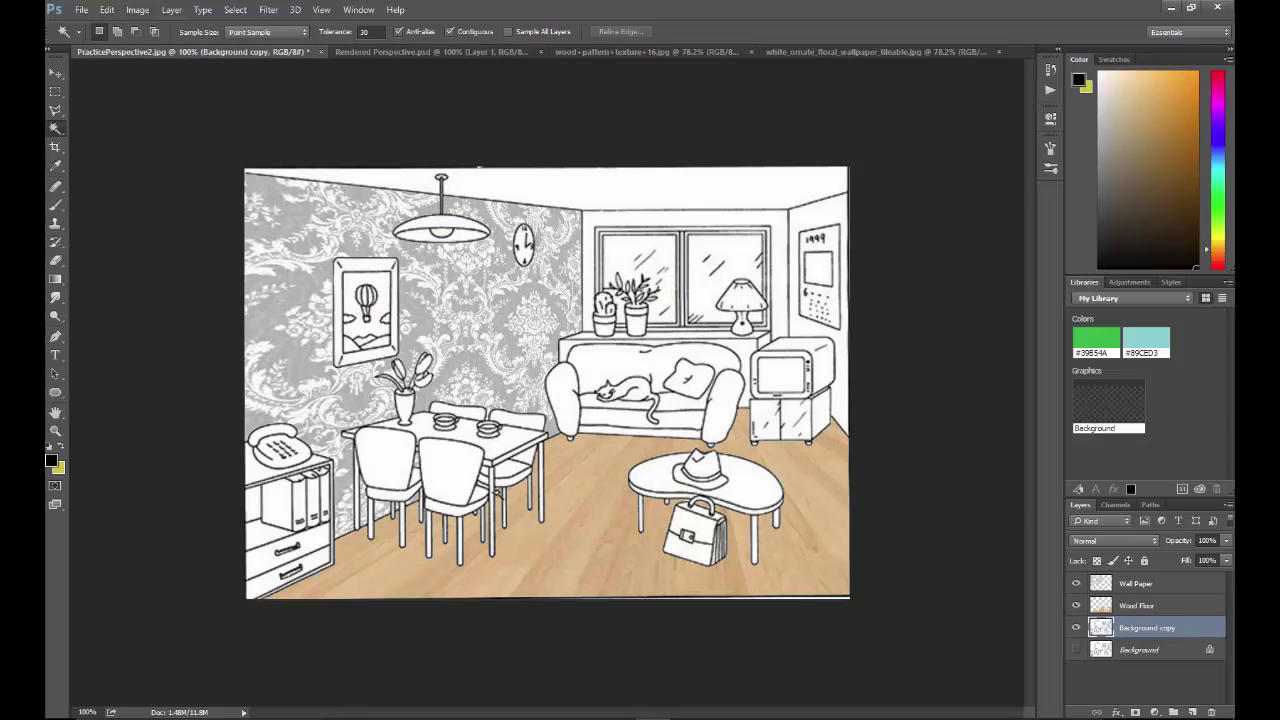
# Step: Open the green fabric image from the Photoshop folder
pyautogui.click(82, 14)
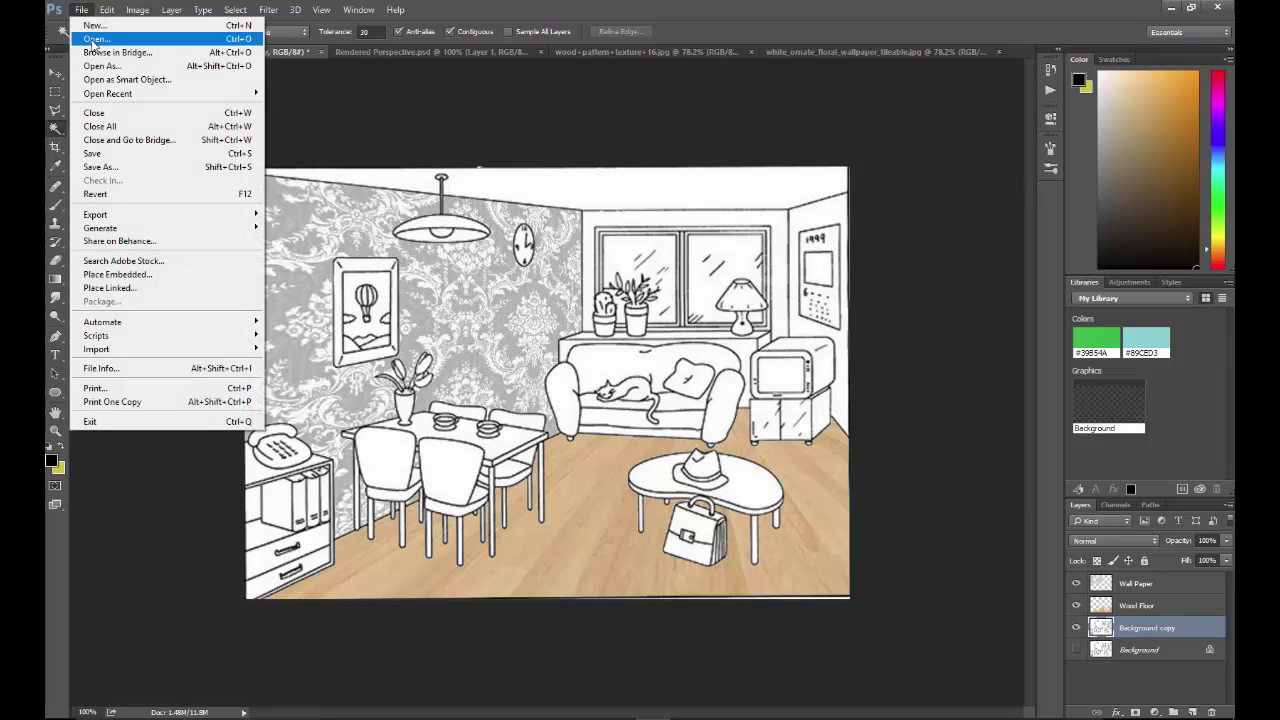
pyautogui.click(92, 41)
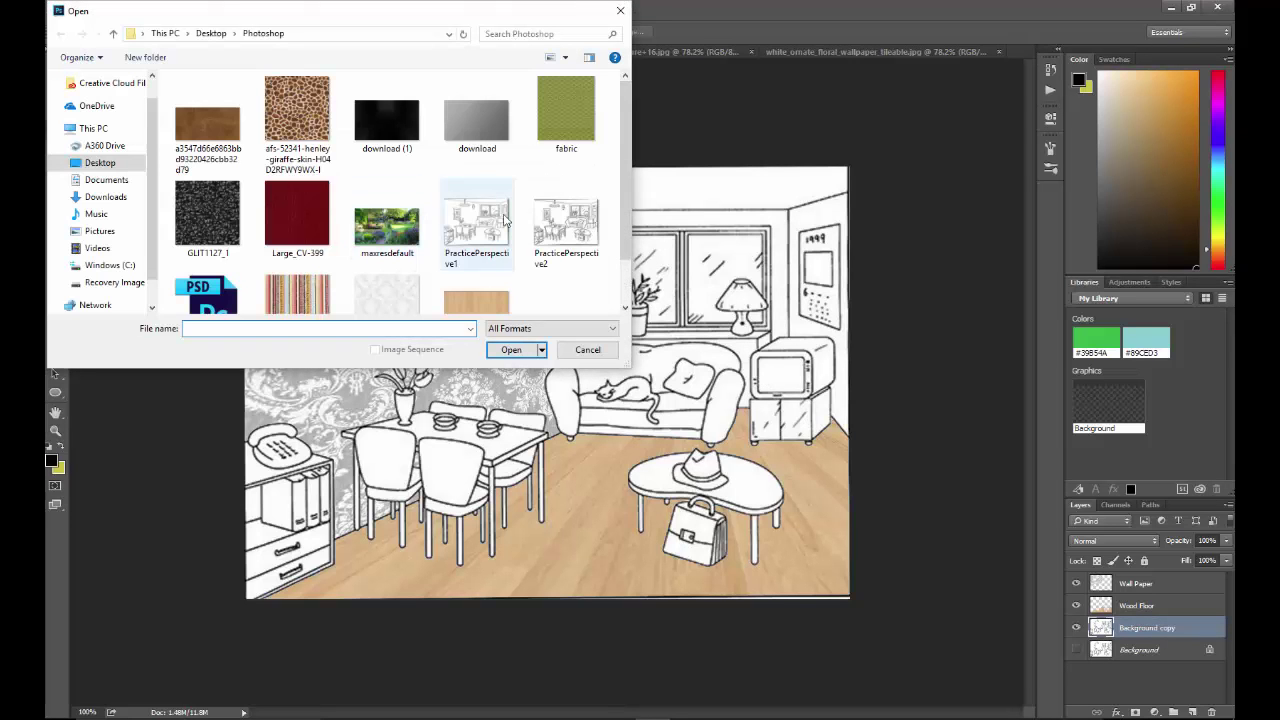
pyautogui.click(568, 123)
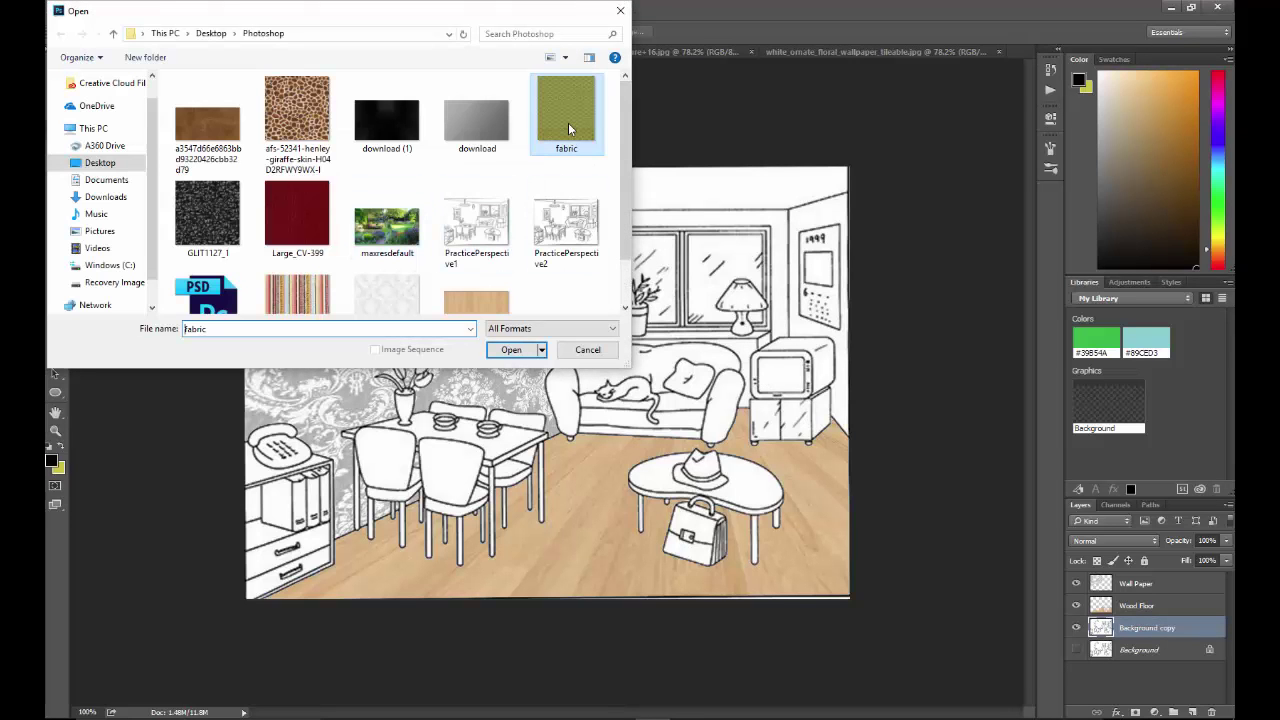
pyautogui.click(511, 350)
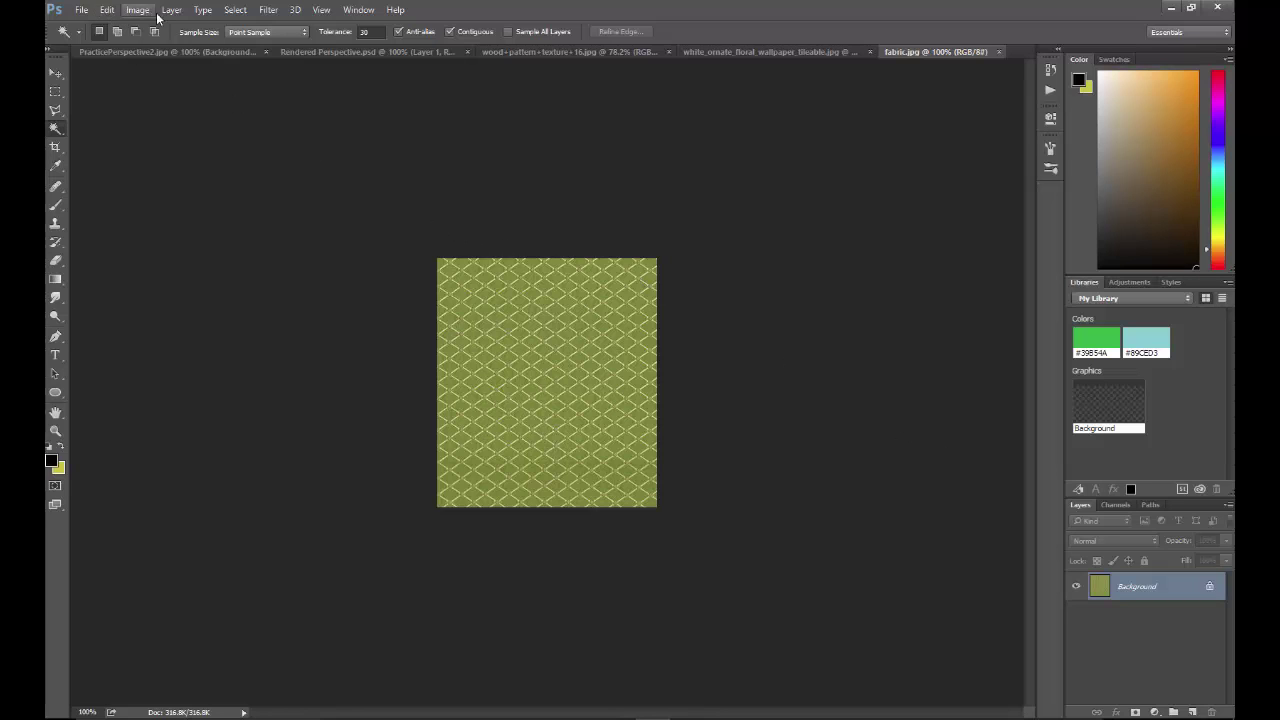
# Step: Select the whole fabric image and define it as a pattern named Couch Fabric 1
pyautogui.click(235, 10)
pyautogui.click(238, 25)
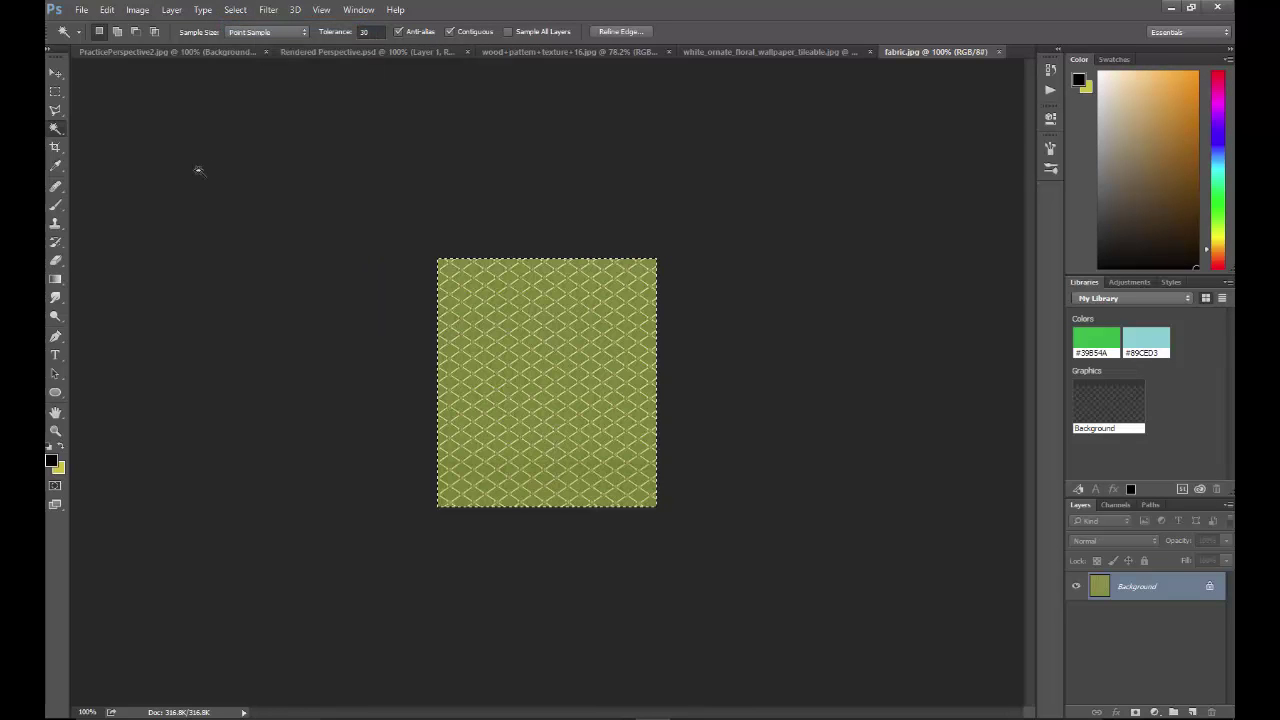
pyautogui.click(107, 10)
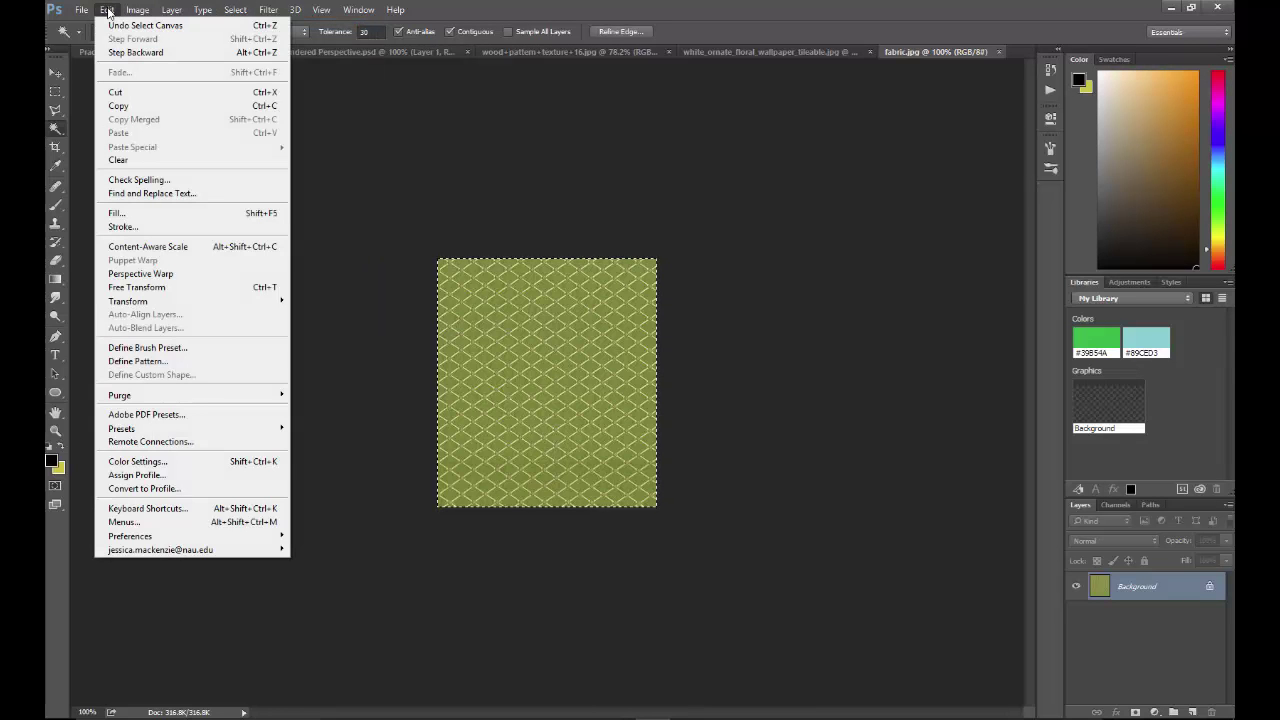
pyautogui.click(170, 361)
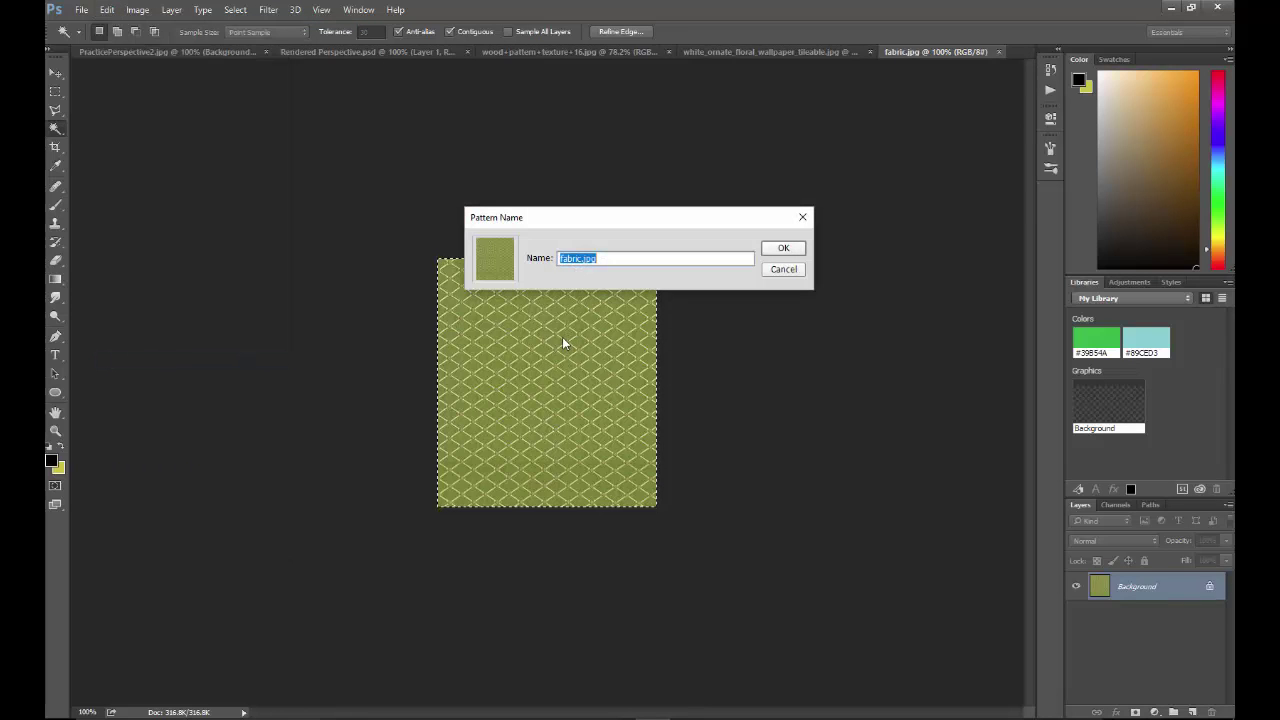
pyautogui.write('C')
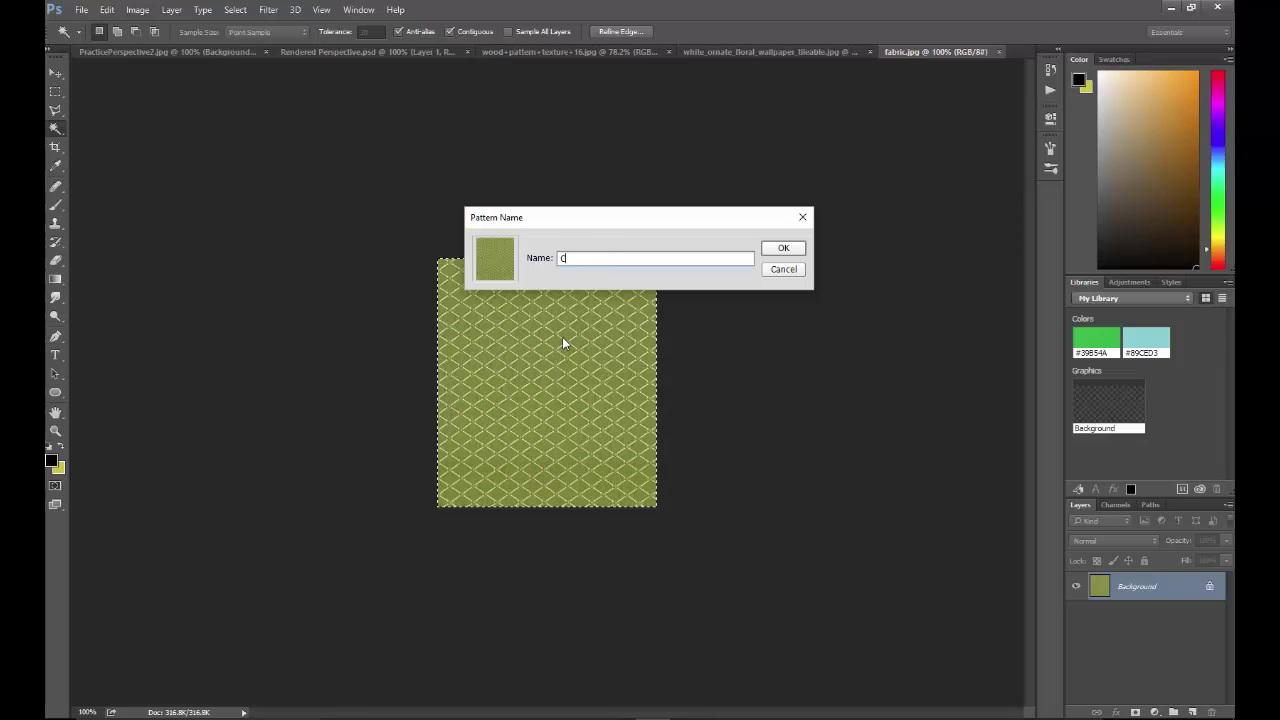
pyautogui.write('ouch Fabric 1')
pyautogui.click(789, 252)
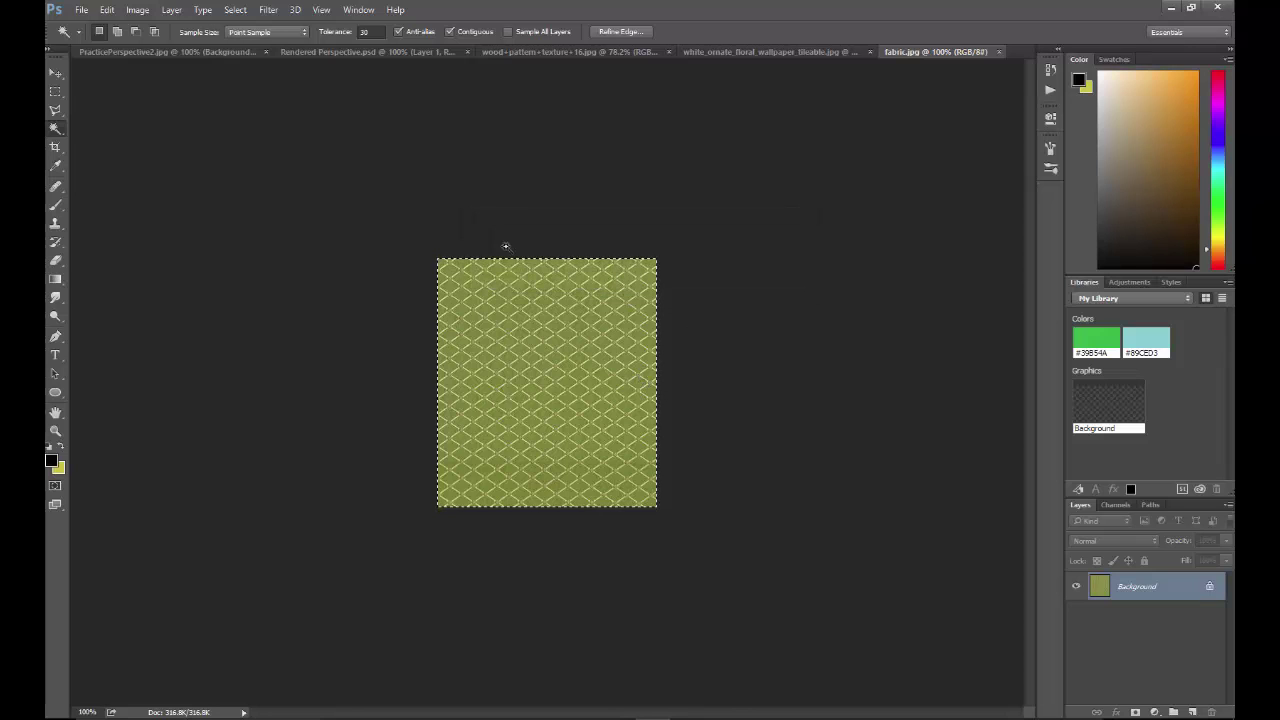
# Step: Return to the PracticePerspective2 drawing and select all the couch sections on the Background copy layer with the Magic Wand
pyautogui.click(140, 51)
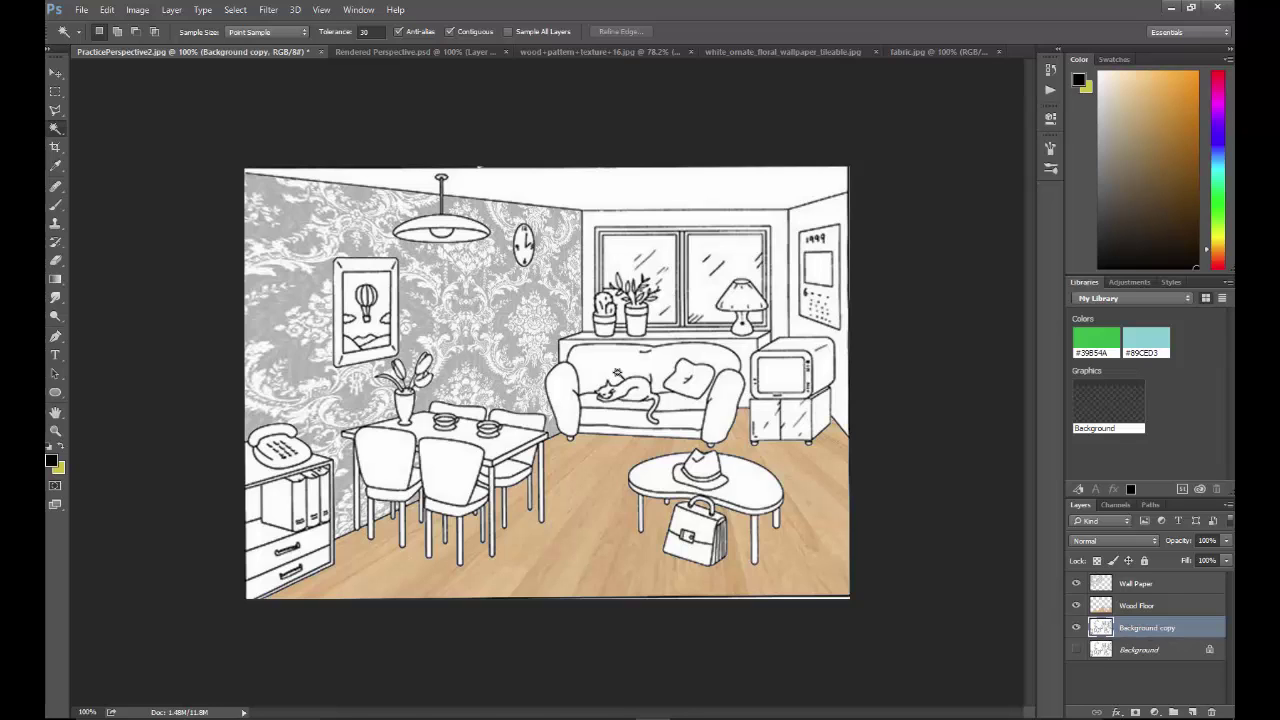
pyautogui.click(565, 398)
pyautogui.press('shift')
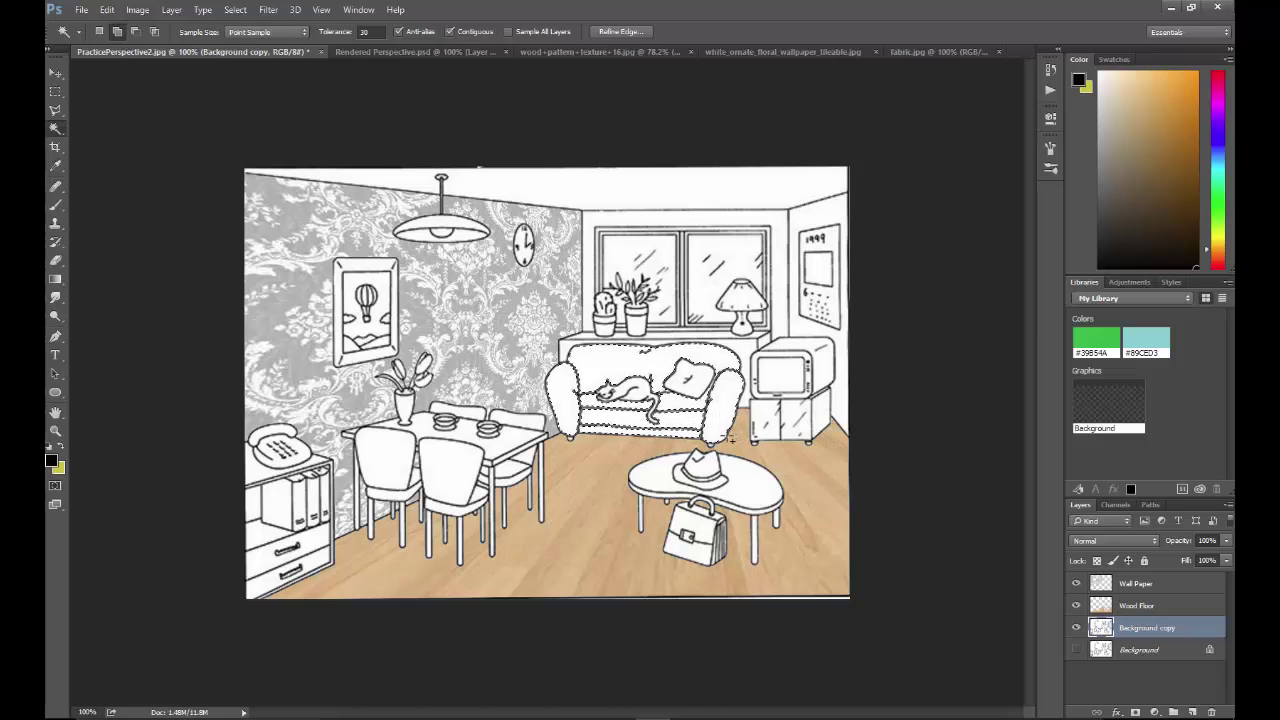
pyautogui.press('shift')
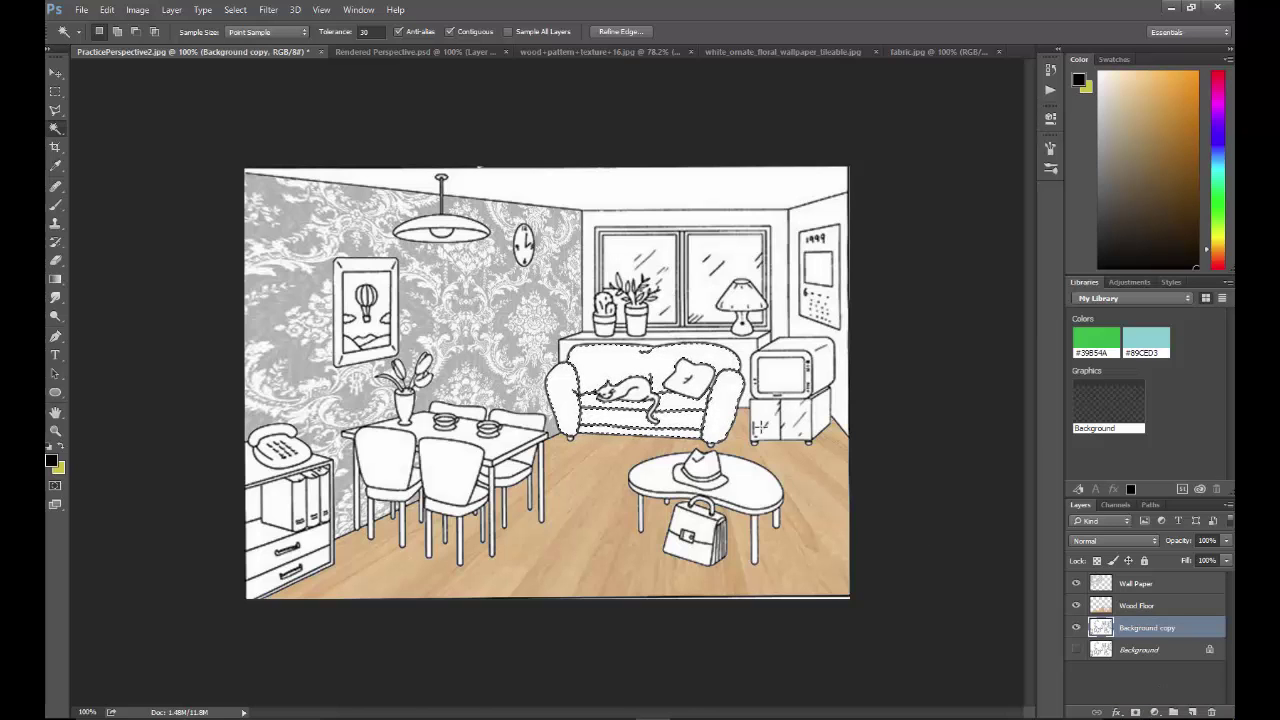
# Step: Fill the selected couch with the green fabric using a Pattern fill layer scaled to 60%
pyautogui.click(1155, 713)
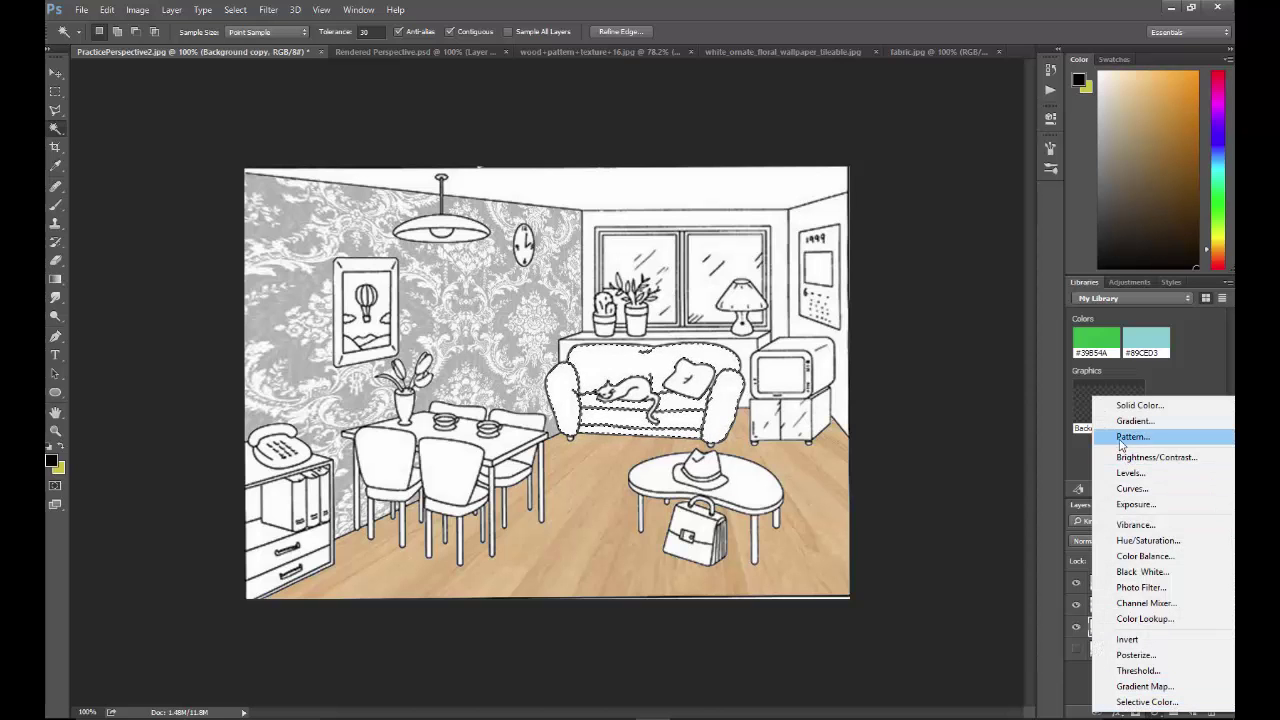
pyautogui.click(1121, 437)
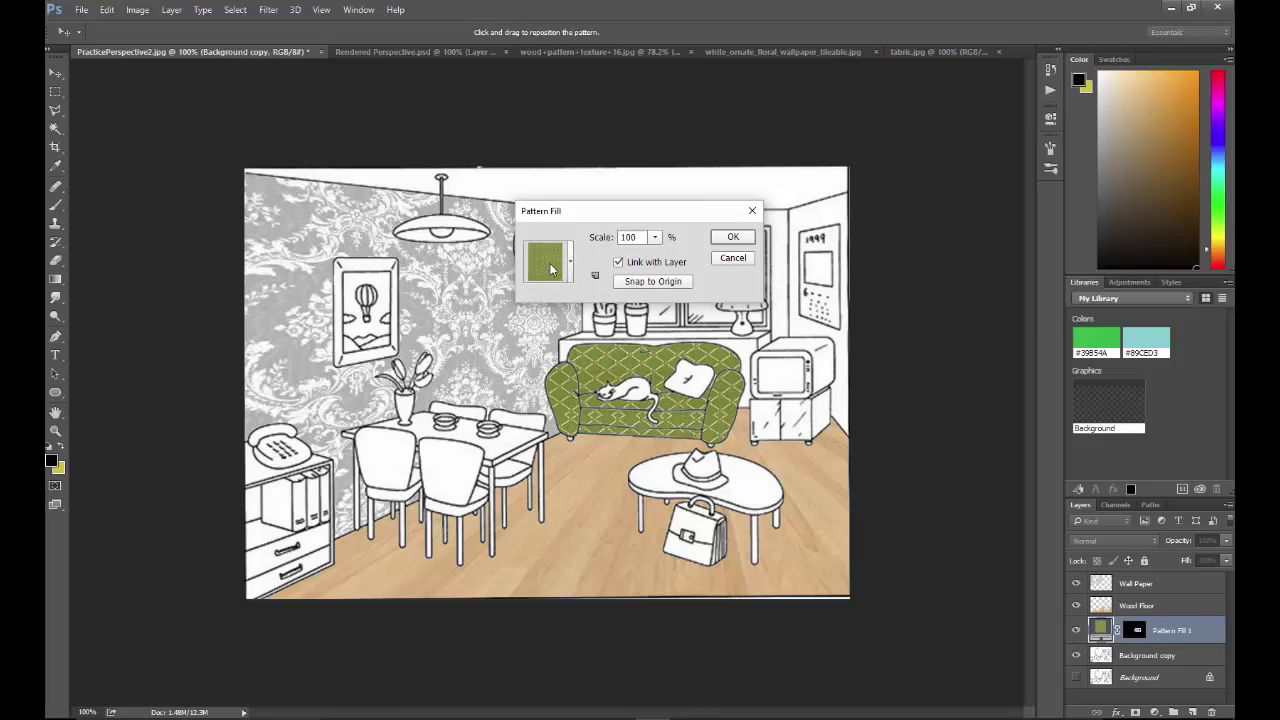
pyautogui.click(573, 266)
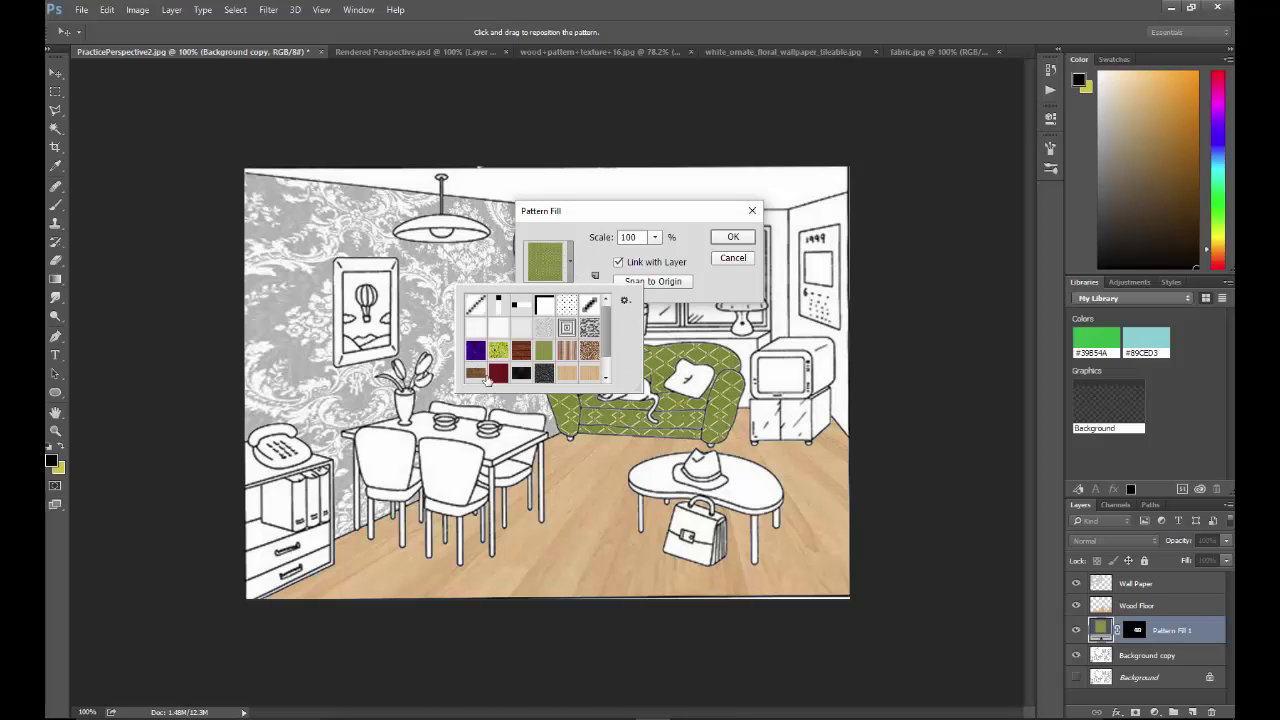
pyautogui.click(585, 265)
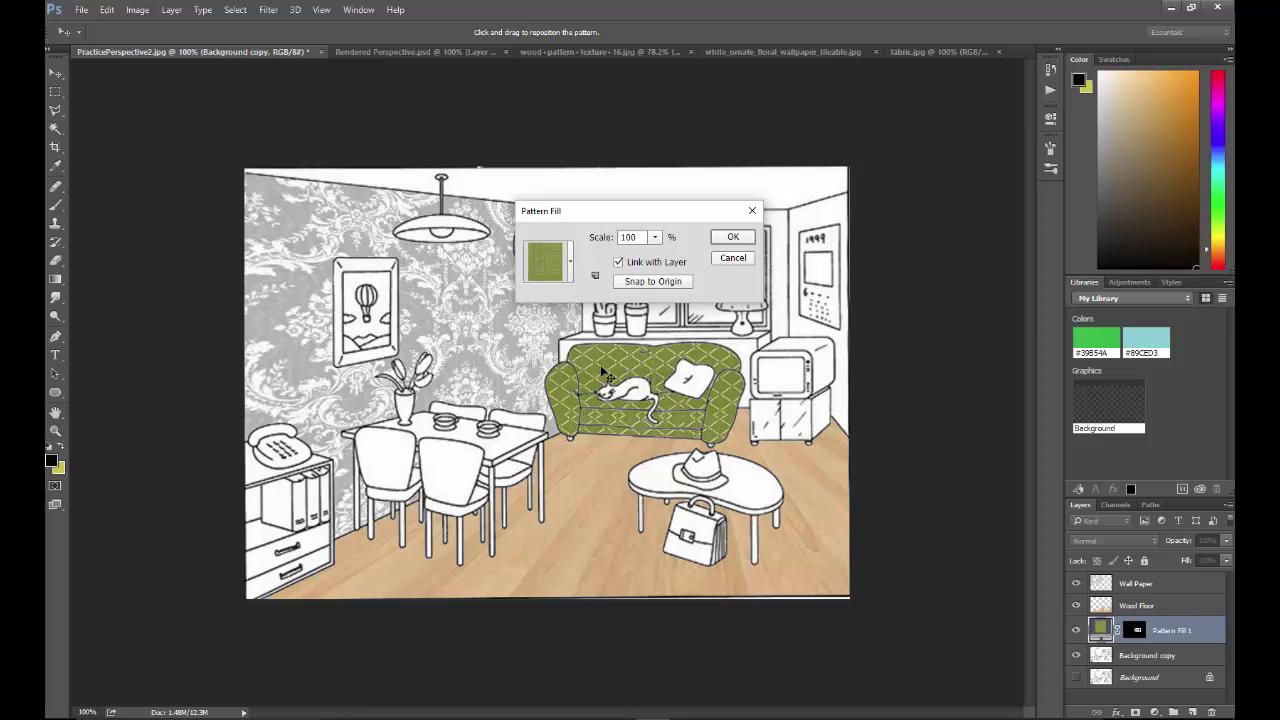
pyautogui.click(656, 240)
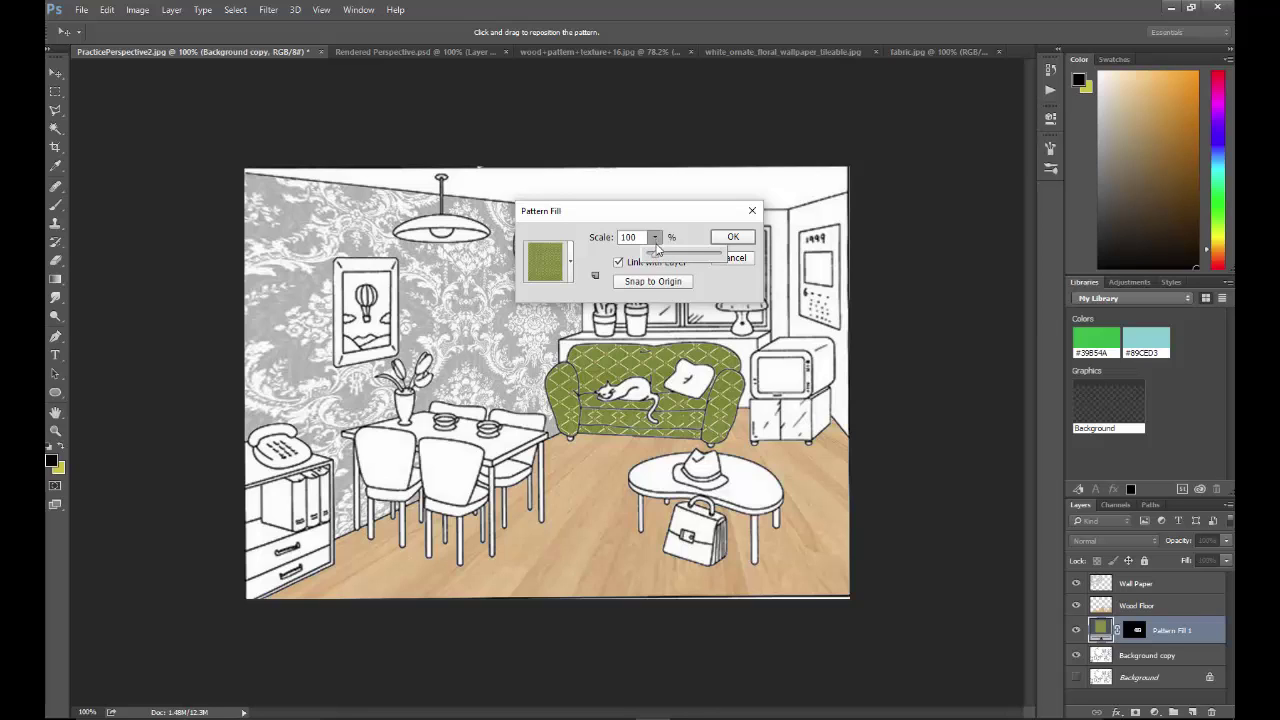
pyautogui.moveTo(656, 259); pyautogui.dragTo(652, 258)
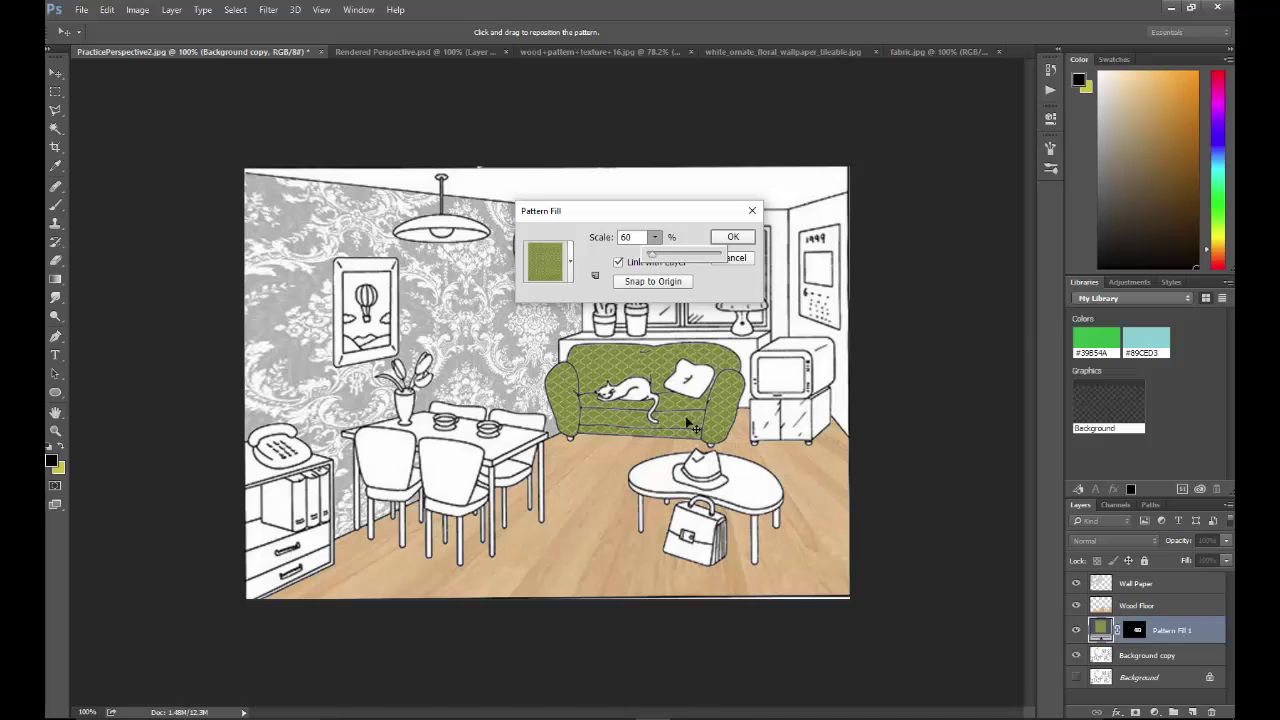
pyautogui.click(732, 237)
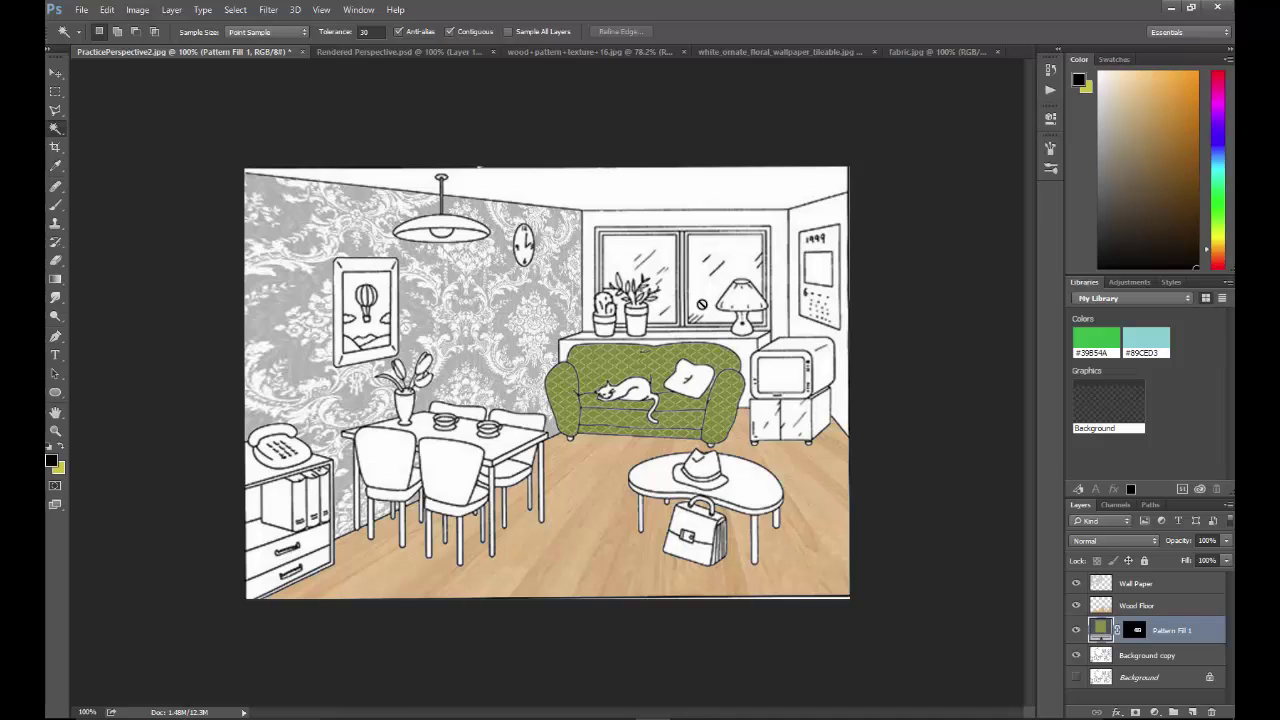
# Step: Select the coffee table top on the Background copy layer and add a Solid Color fill layer for it
pyautogui.click(1147, 656)
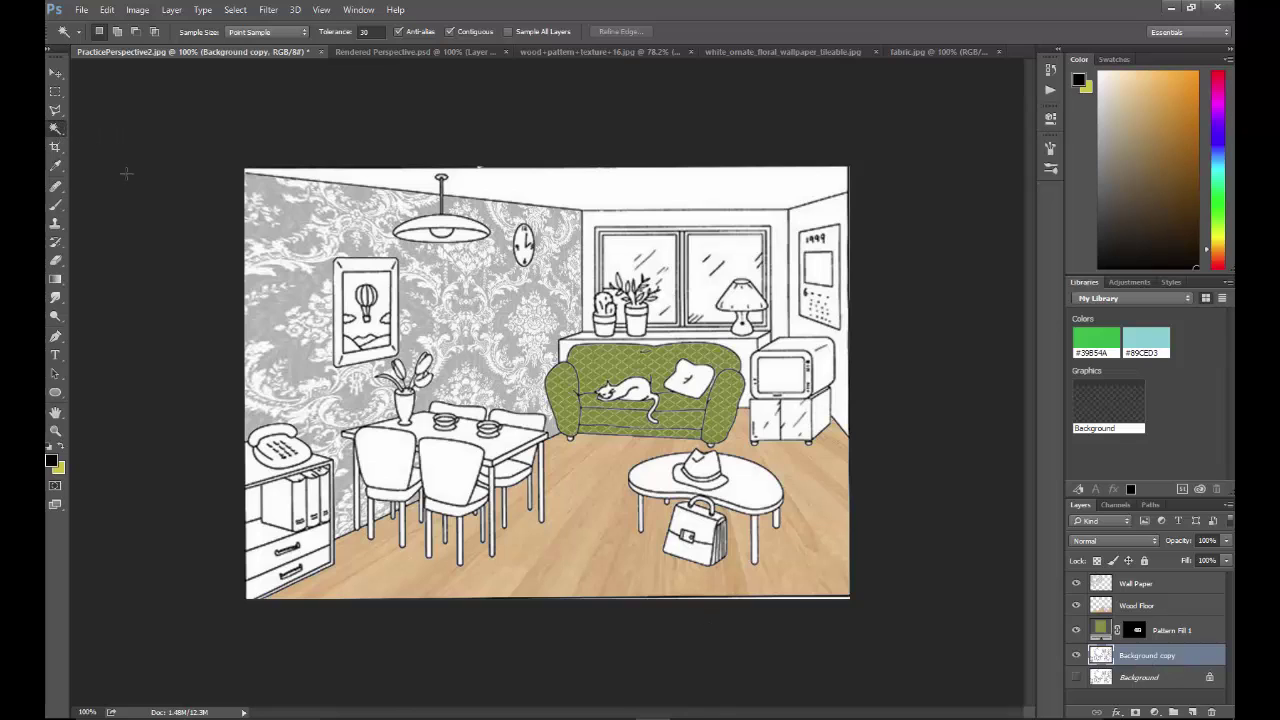
pyautogui.click(659, 485)
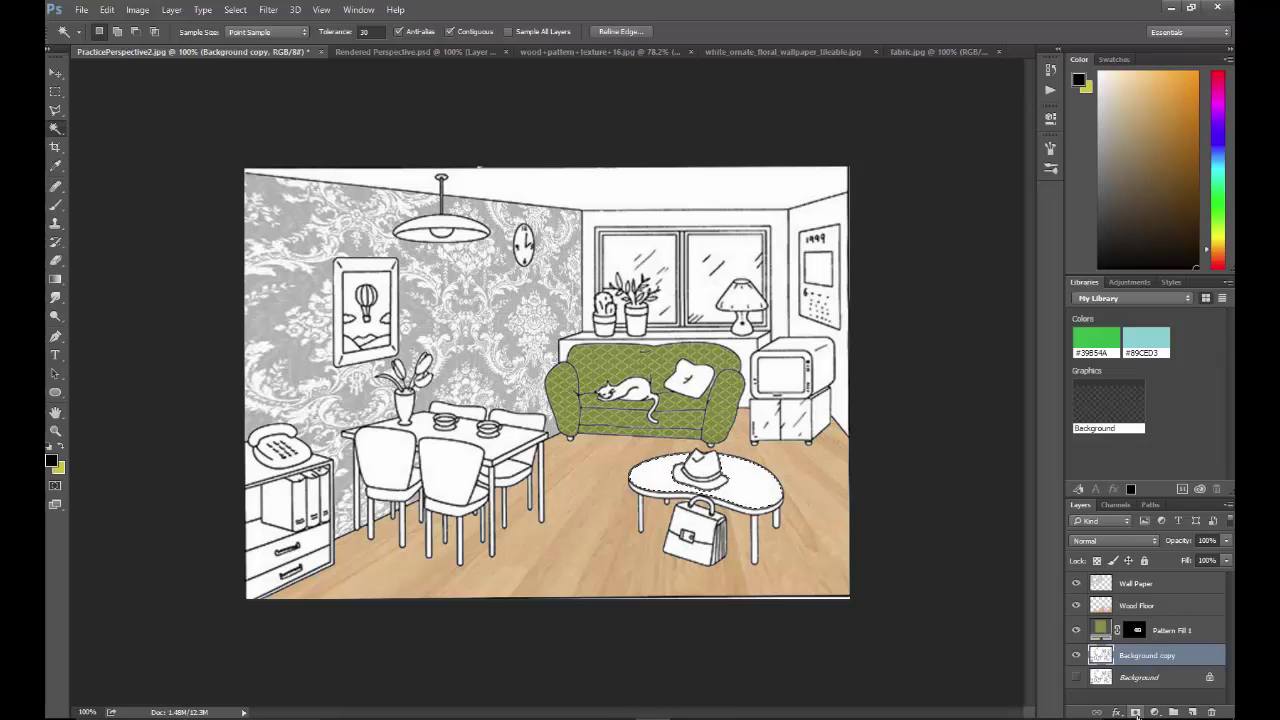
pyautogui.click(1155, 712)
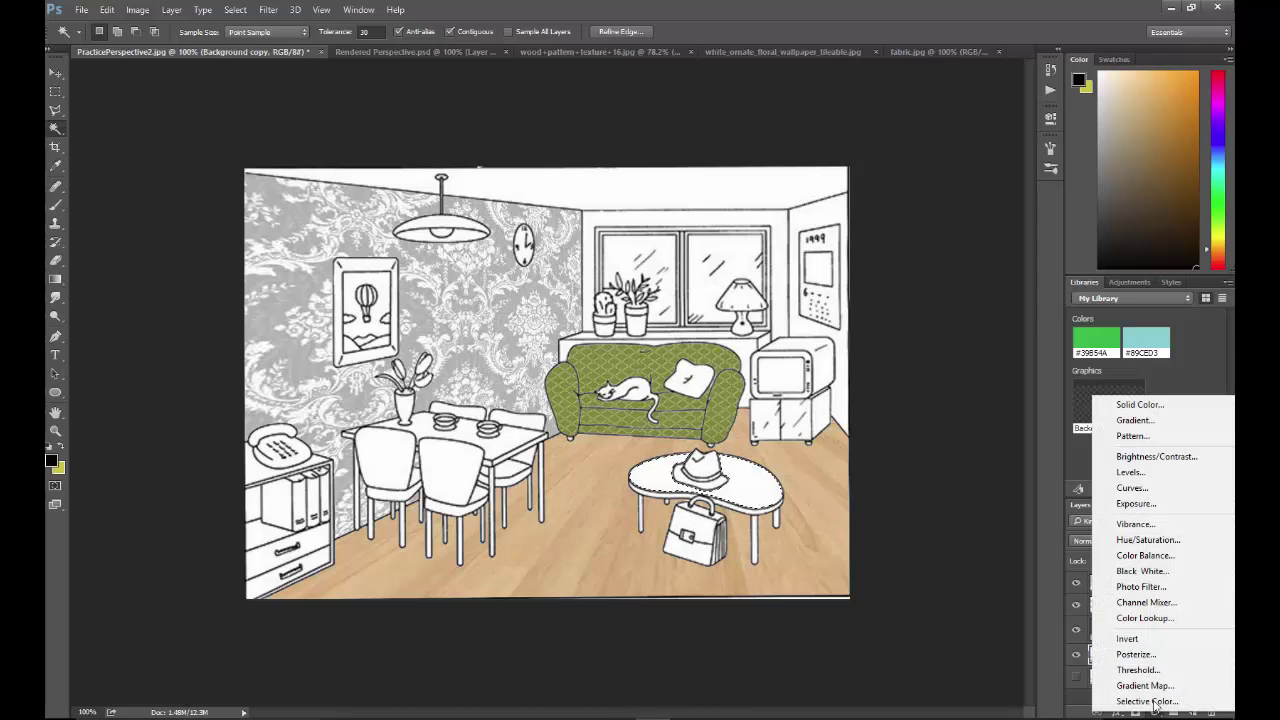
pyautogui.click(1129, 410)
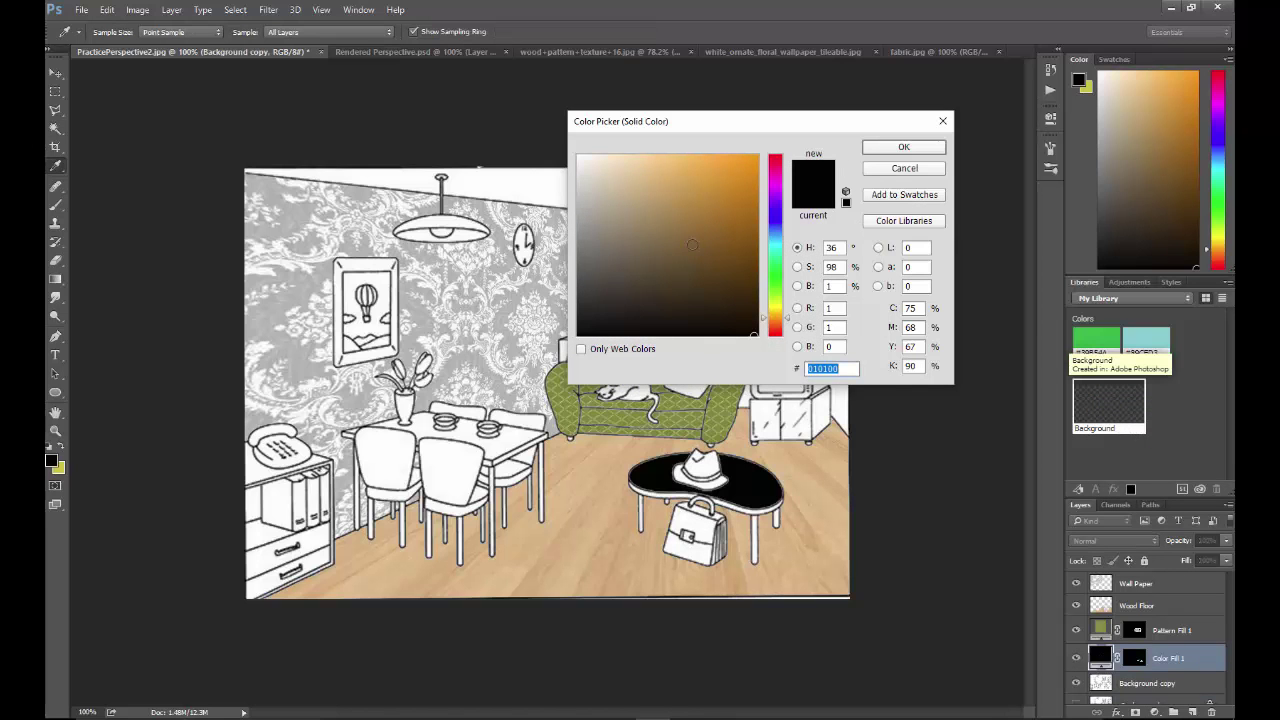
# Step: Try gray, brown and green tones for the coffee table top and apply a medium gray
pyautogui.click(583, 236)
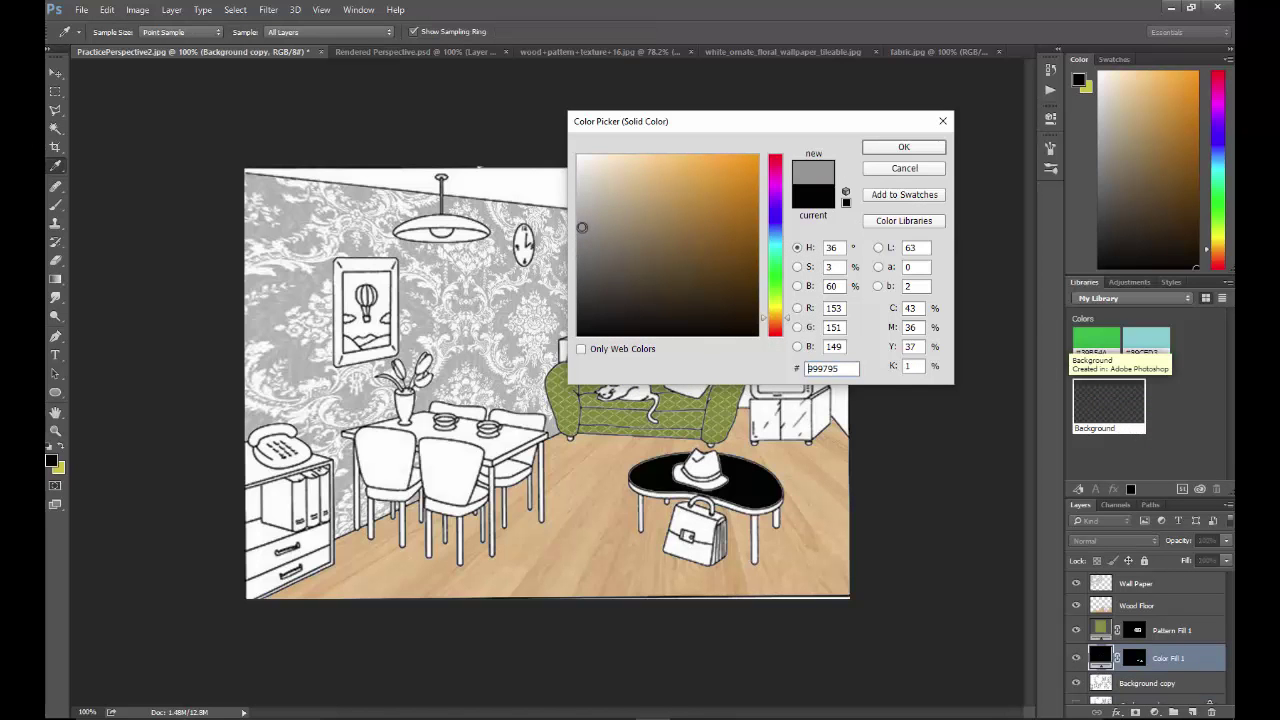
pyautogui.click(607, 260)
pyautogui.click(718, 251)
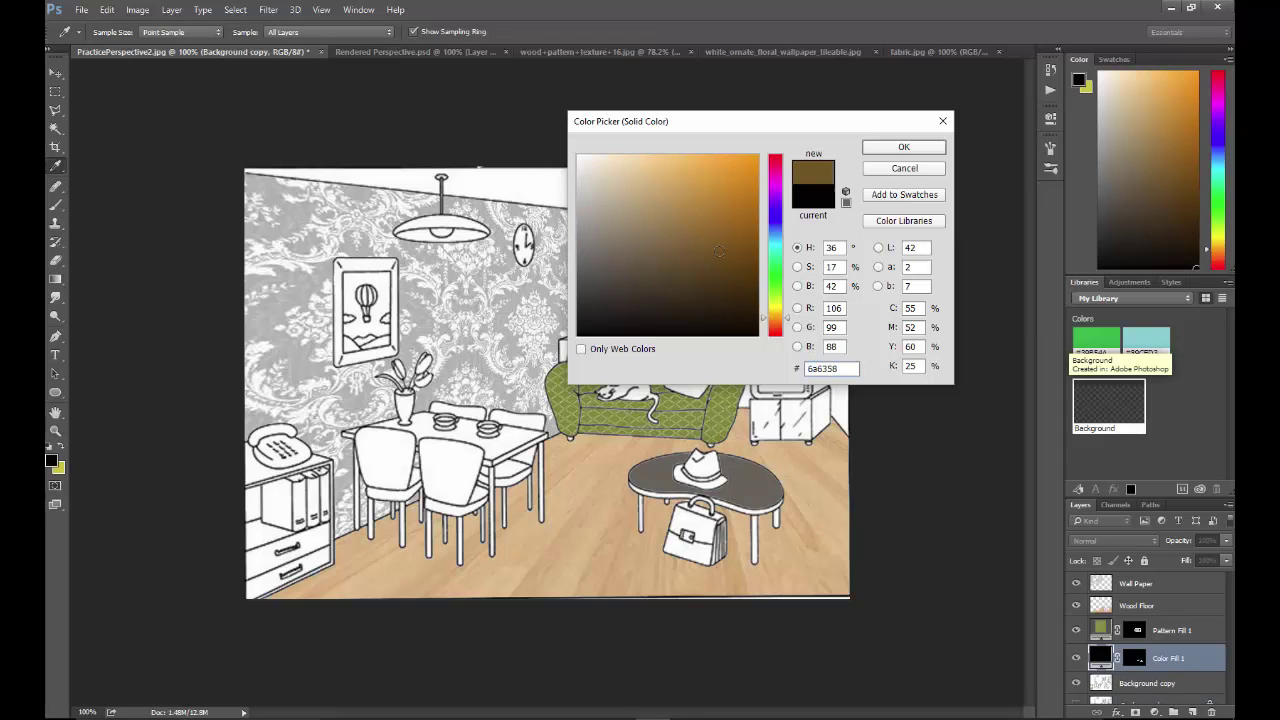
pyautogui.click(666, 214)
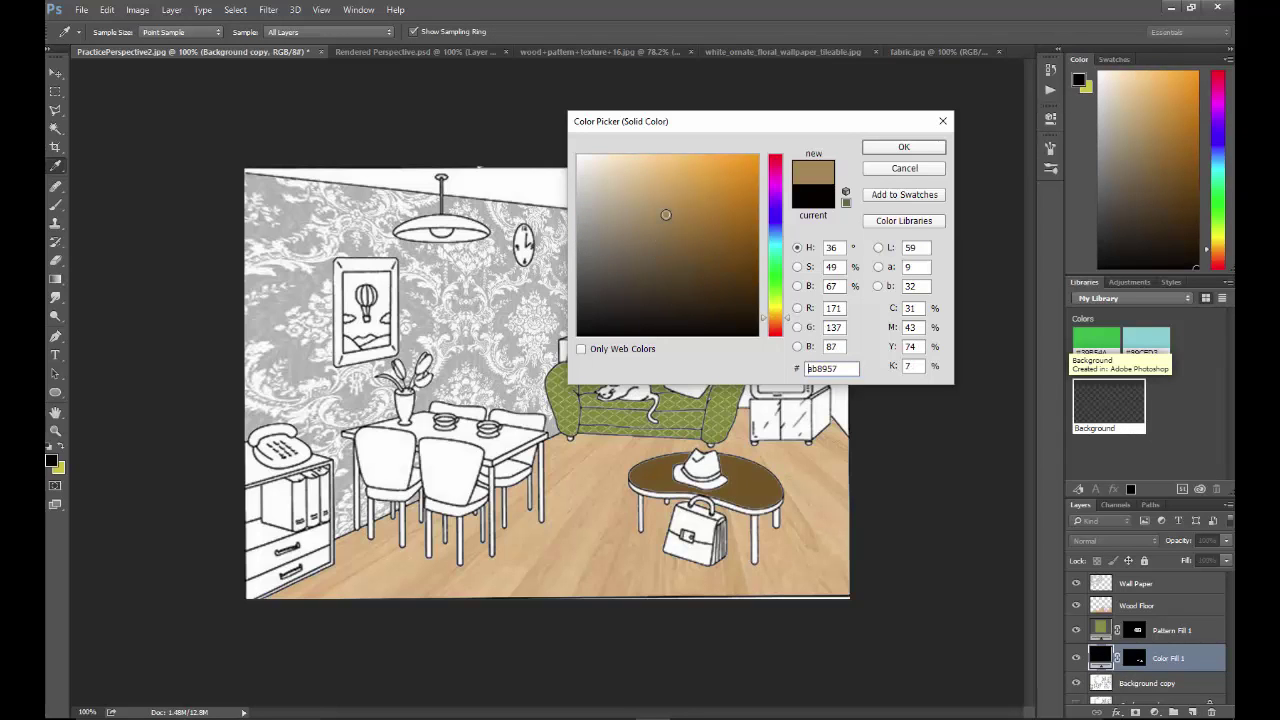
pyautogui.click(775, 260)
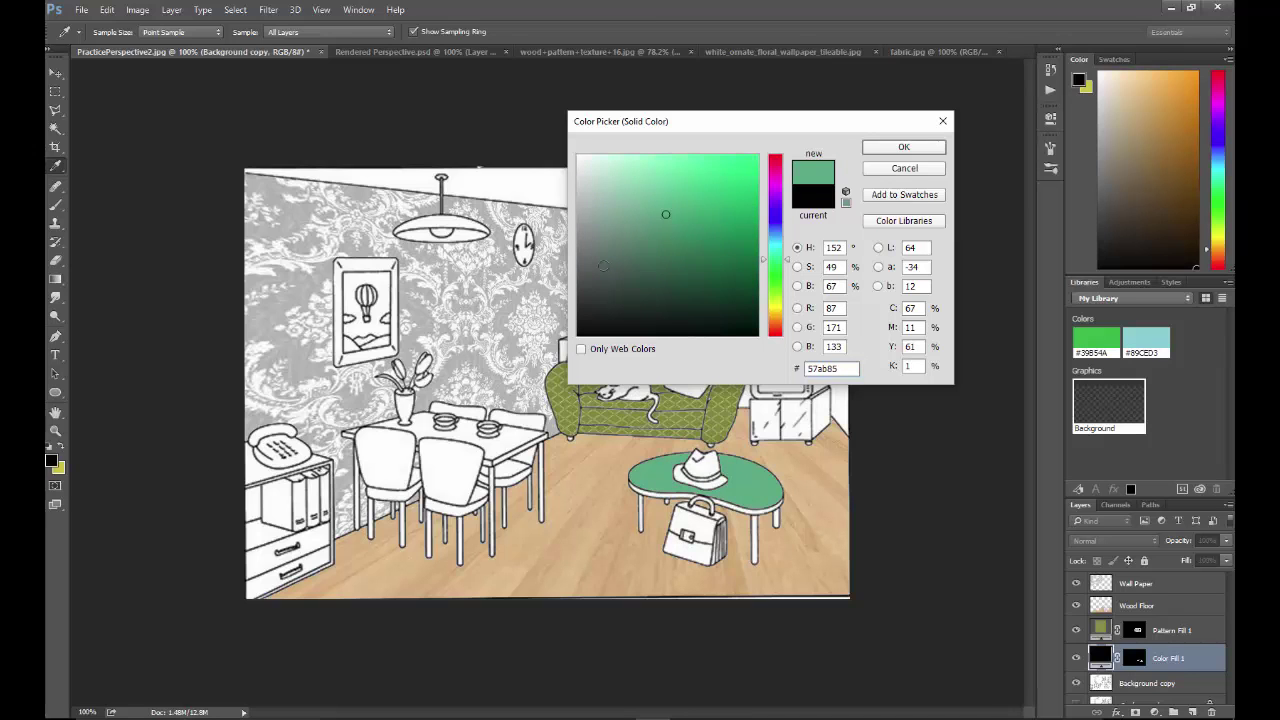
pyautogui.click(578, 231)
pyautogui.click(900, 148)
pyautogui.press('w')
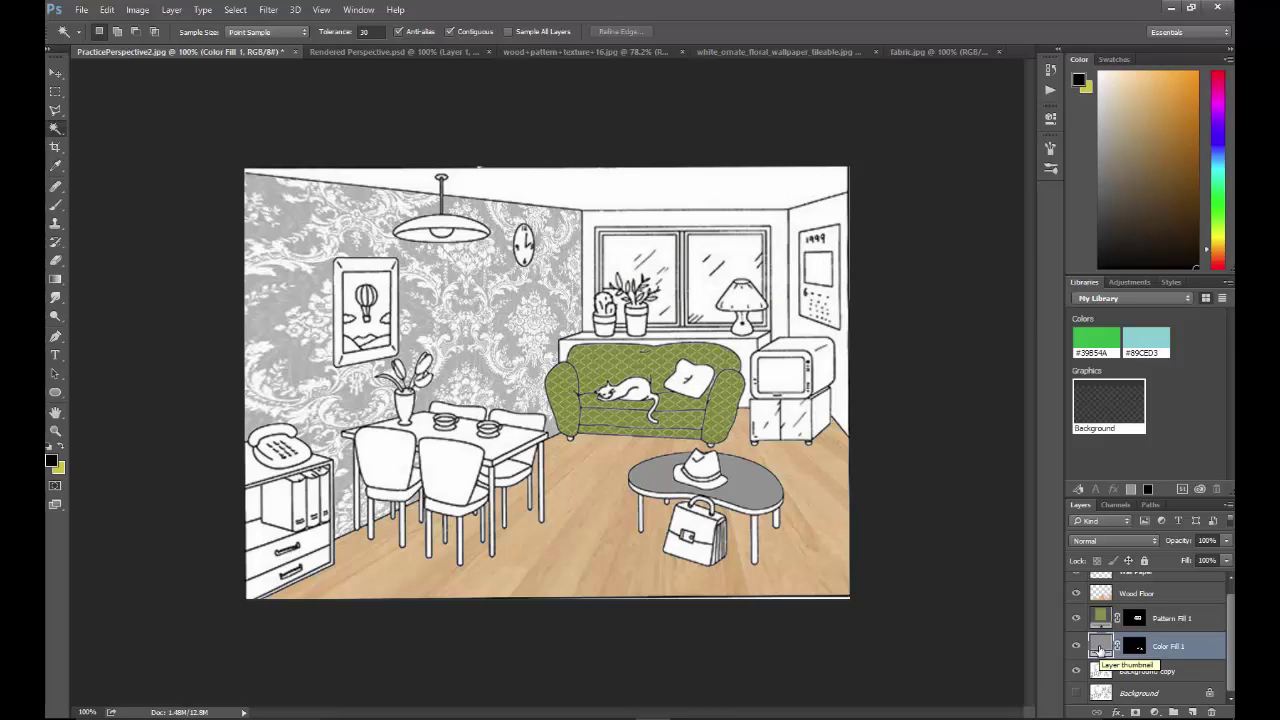
# Step: Change the coffee table top's fill colour to dark gray 575857
pyautogui.doubleClick(1100, 648)
pyautogui.moveTo(751, 237)
pyautogui.mouseDown()
pyautogui.moveTo(727, 204)
pyautogui.moveTo(694, 239)
pyautogui.mouseUp()
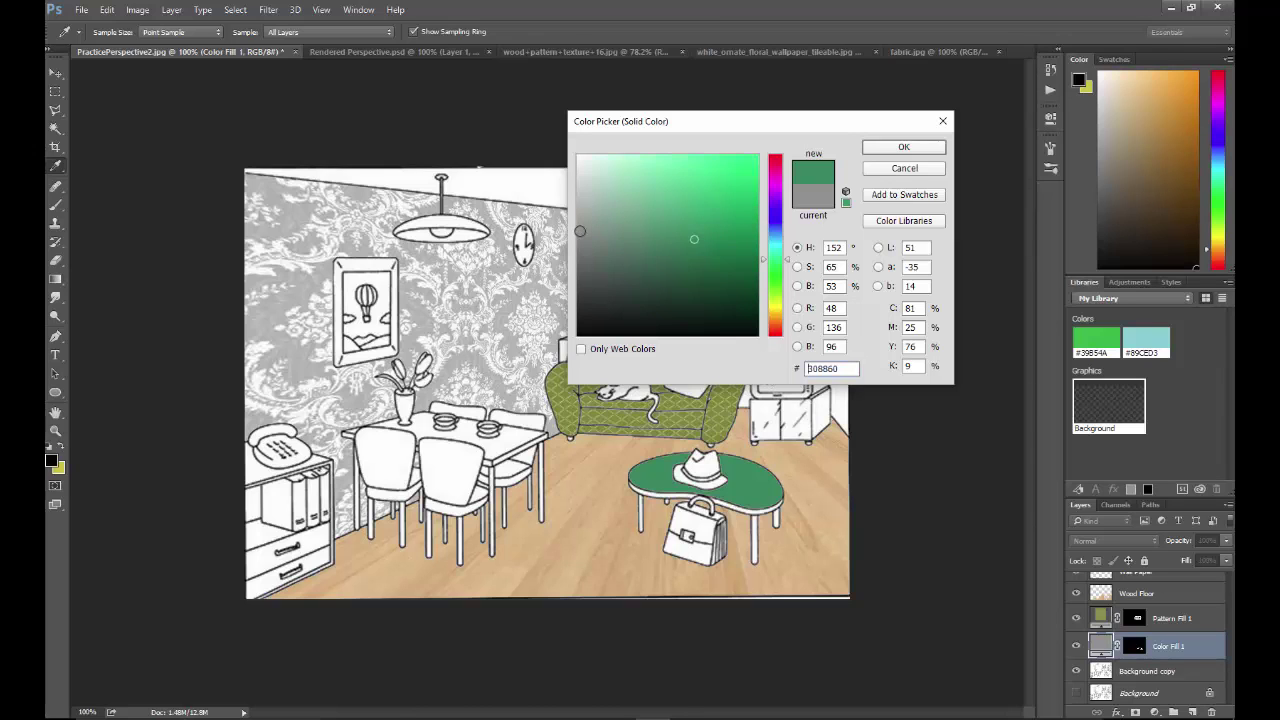
pyautogui.moveTo(578, 258); pyautogui.dragTo(580, 273)
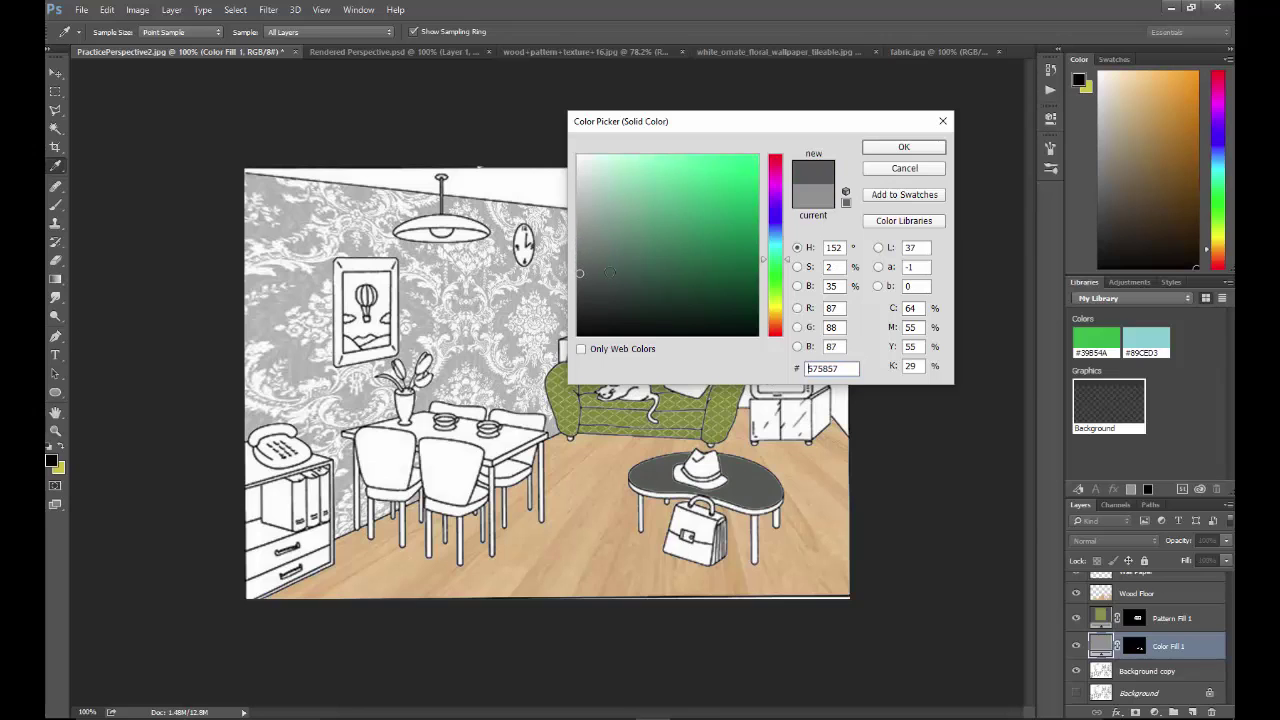
pyautogui.click(903, 147)
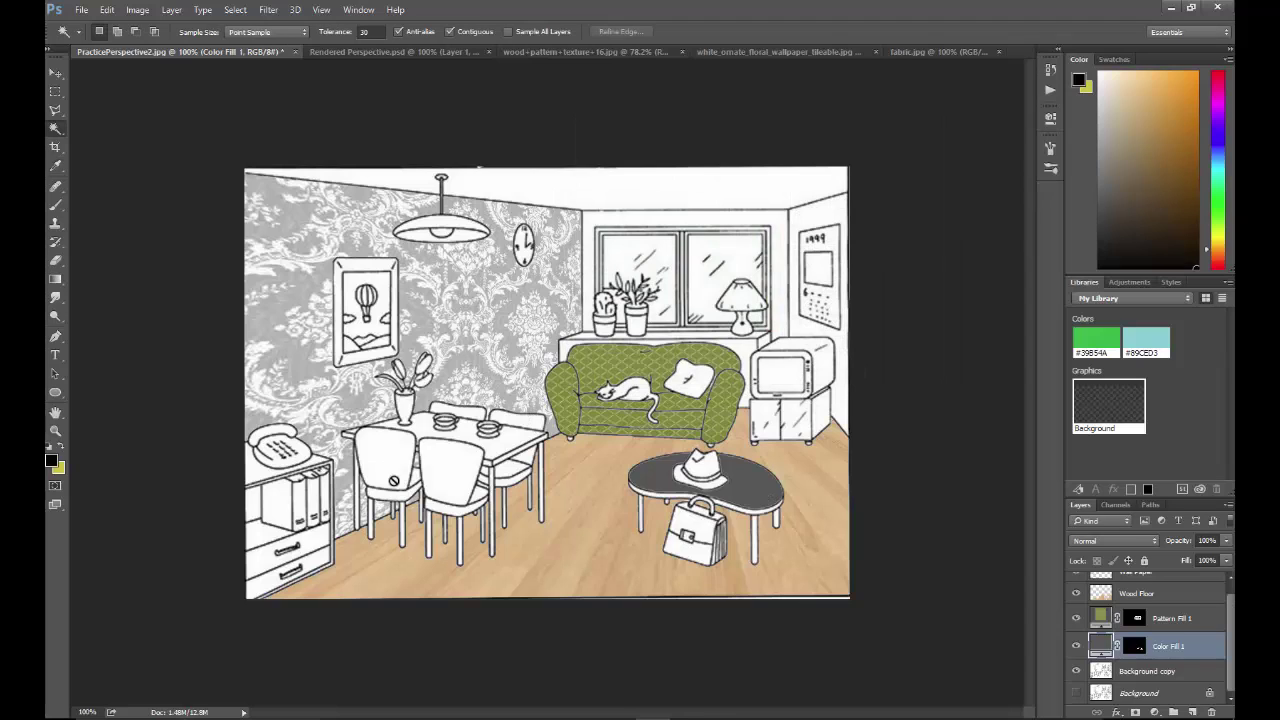
# Step: Select both window panes on the Background copy layer, erase their white areas to transparency and deselect
pyautogui.click(1160, 675)
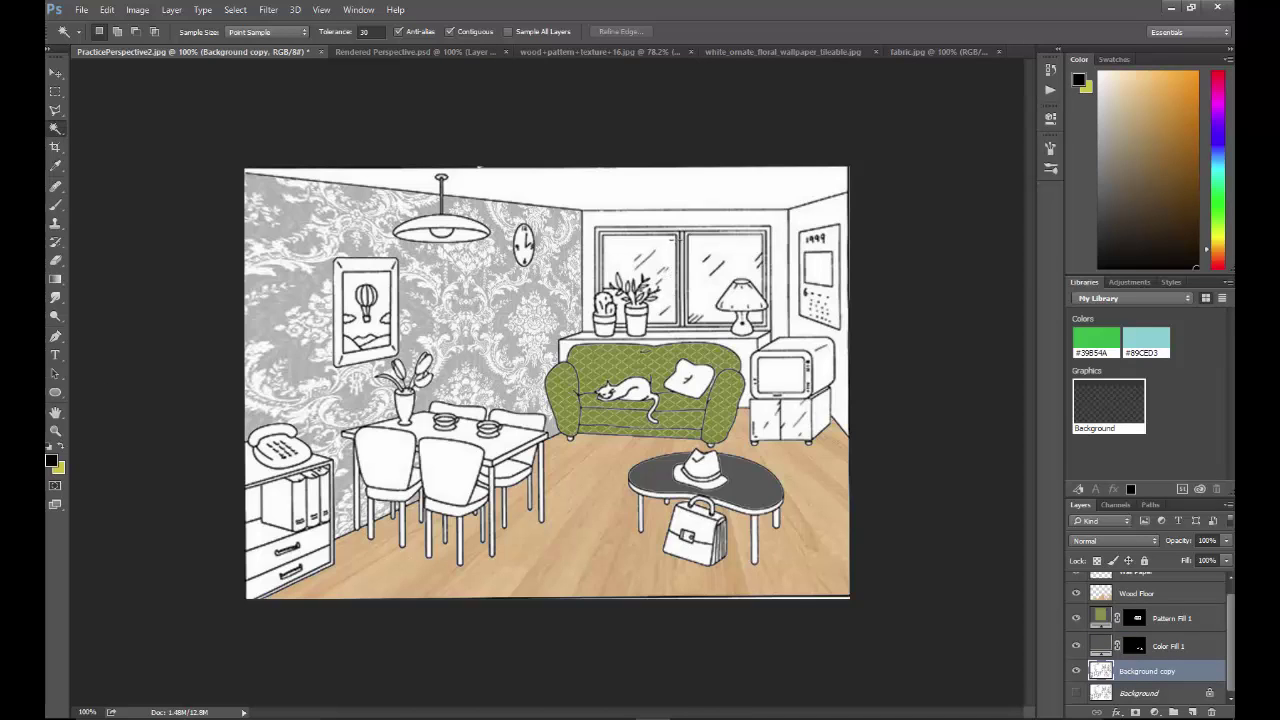
pyautogui.click(618, 247)
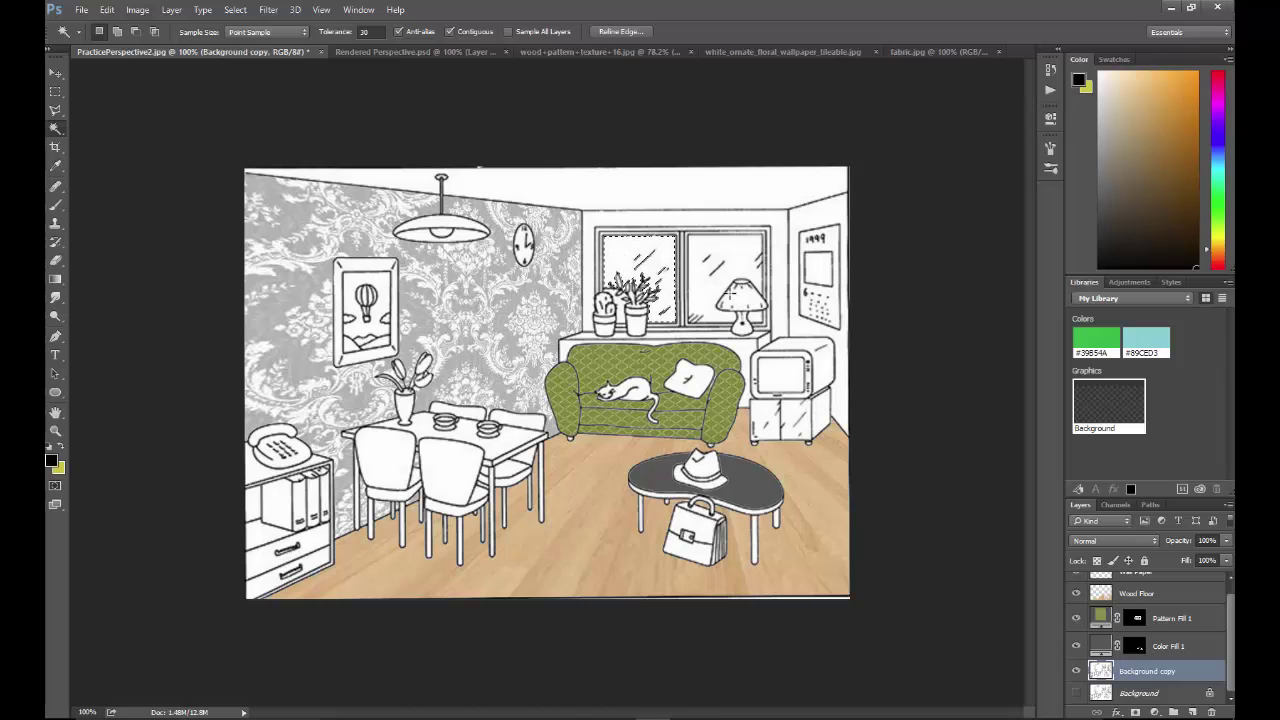
pyautogui.keyDown('shift'); pyautogui.click(704, 288); pyautogui.keyUp('shift')
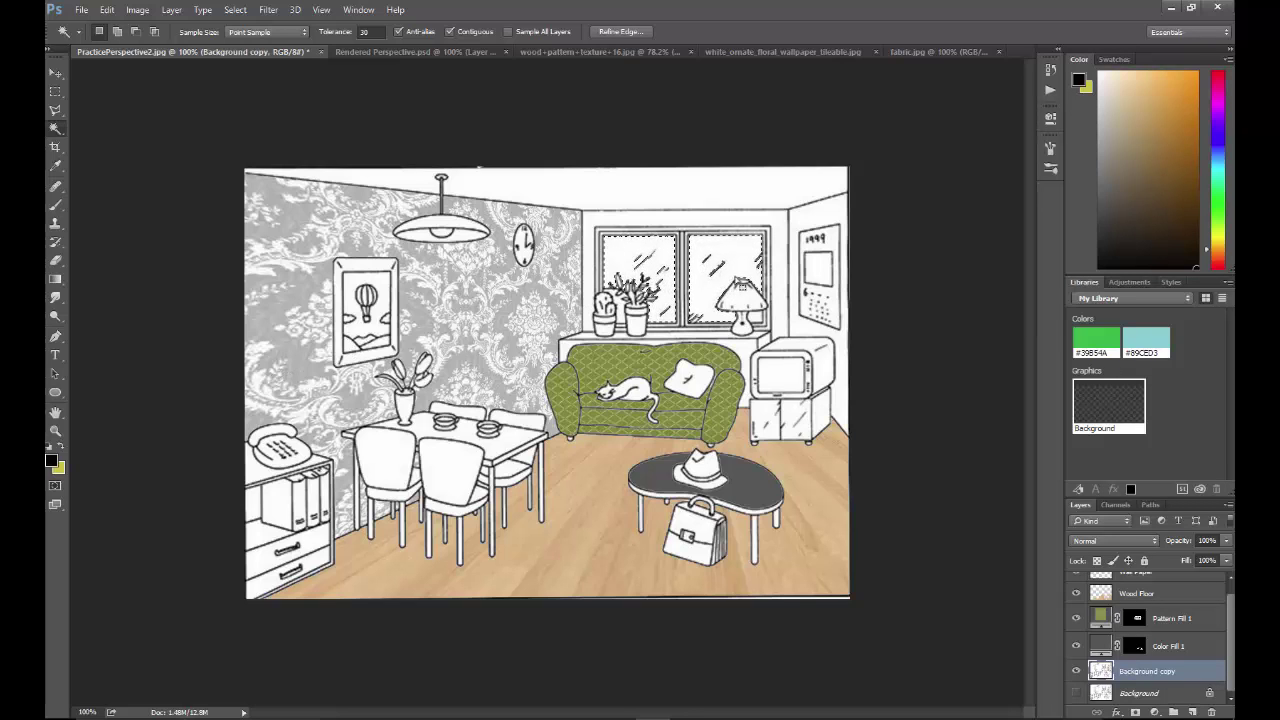
pyautogui.click(56, 260)
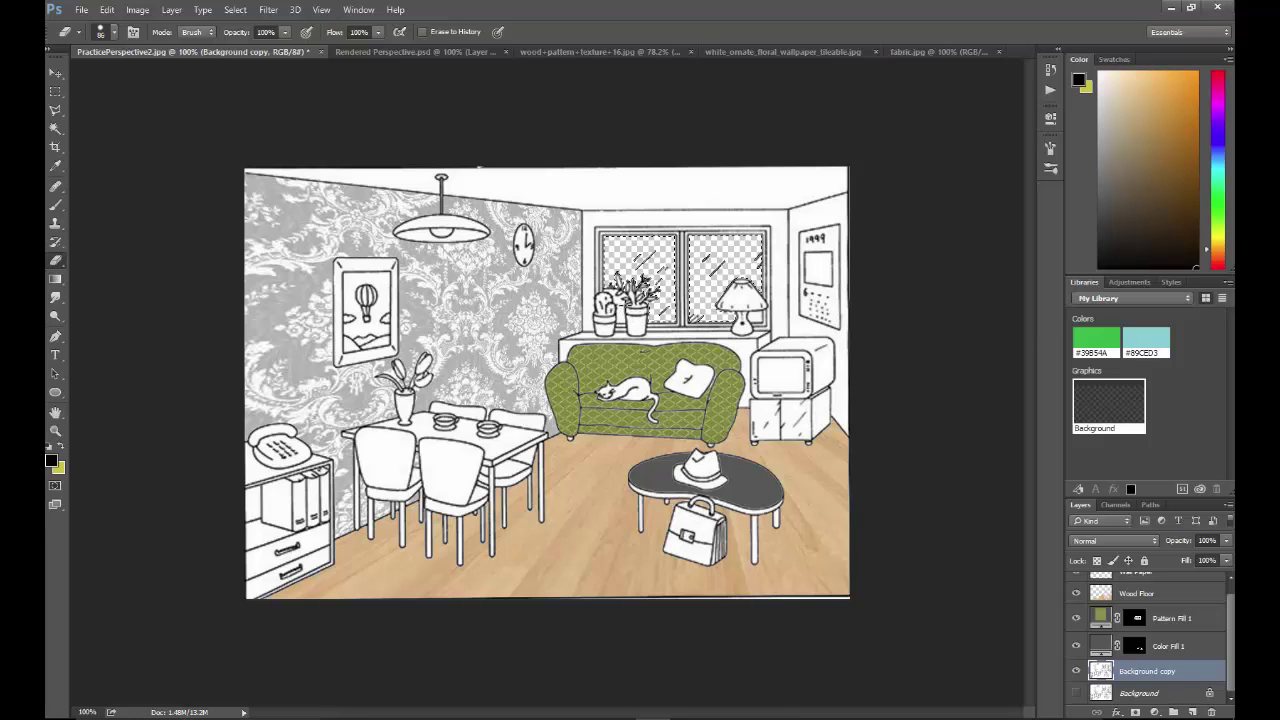
pyautogui.hotkey('ctrl', 'd')
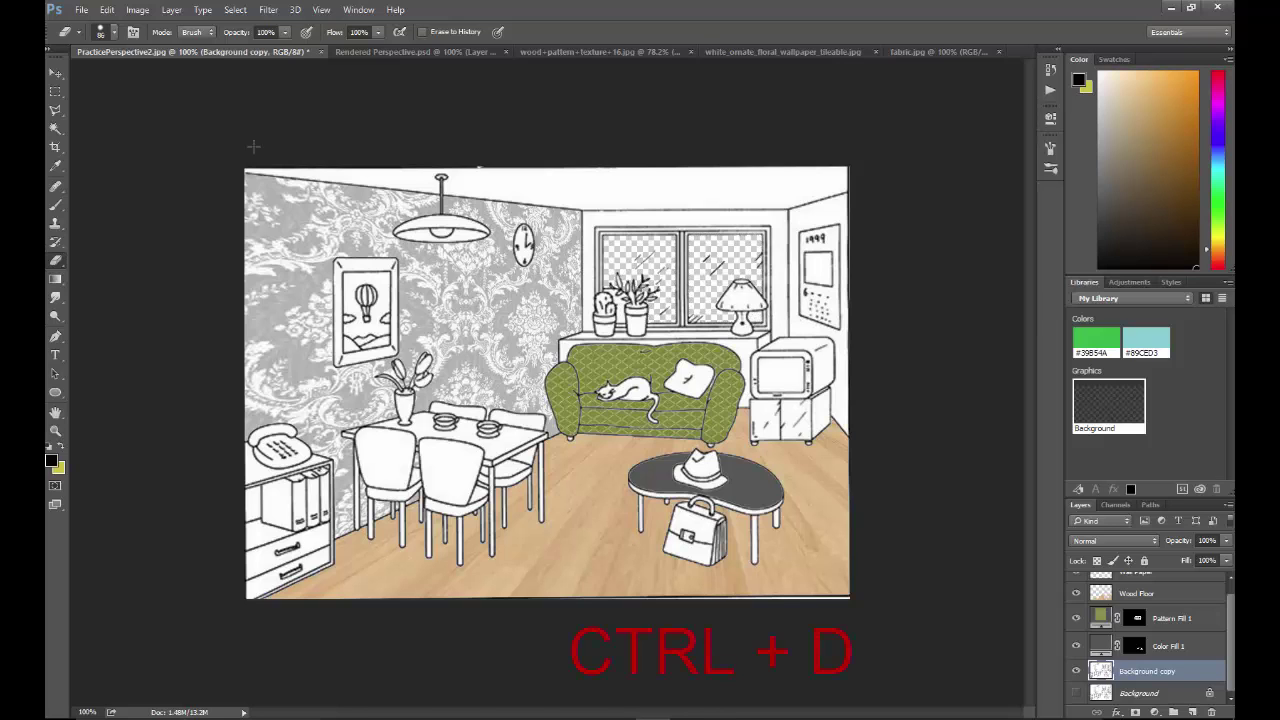
# Step: Select the small leftover white areas in the window around the plants and lamp and erase them
pyautogui.click(55, 128)
pyautogui.click(627, 324)
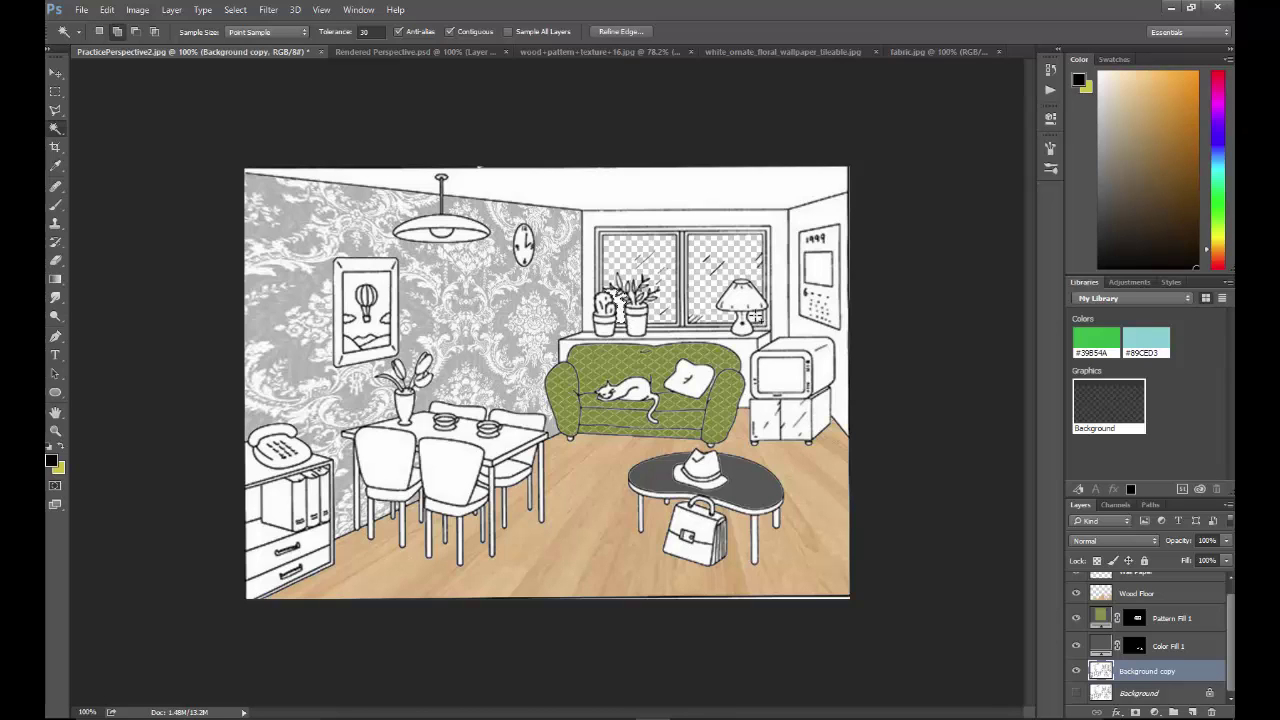
pyautogui.click(55, 260)
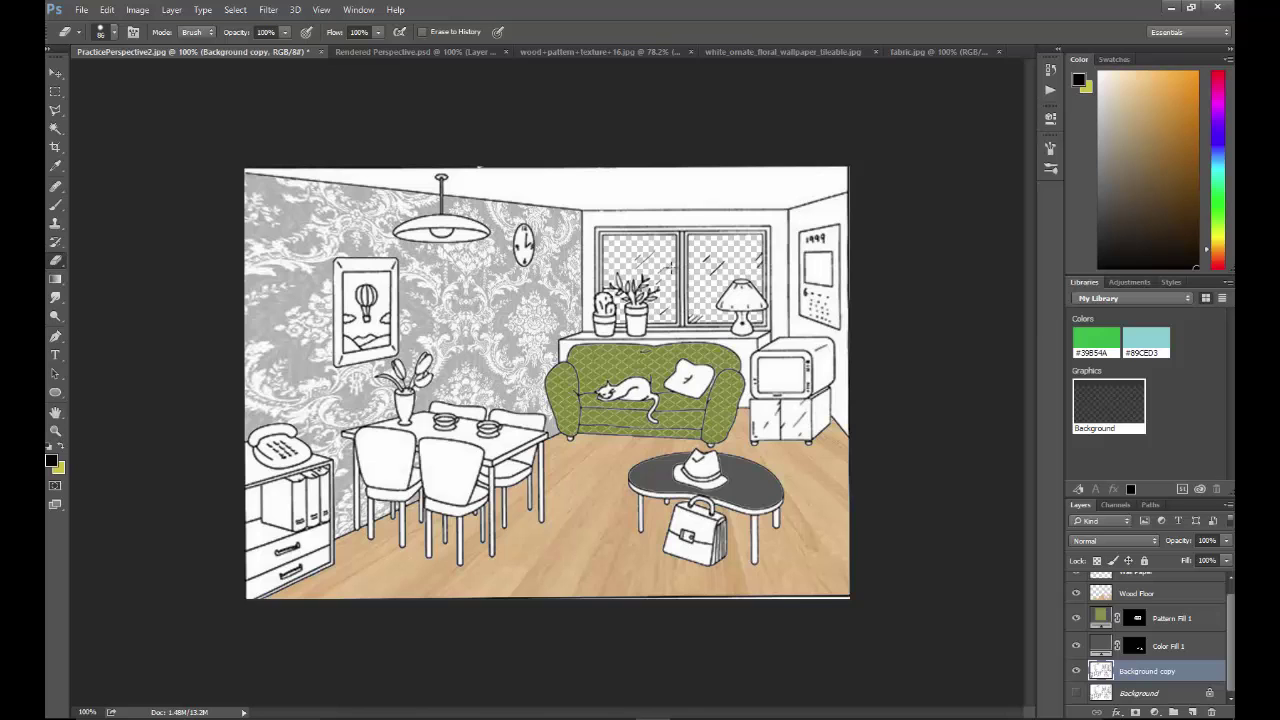
# Step: Open the garden photo maxresdefault.jpg
pyautogui.click(83, 11)
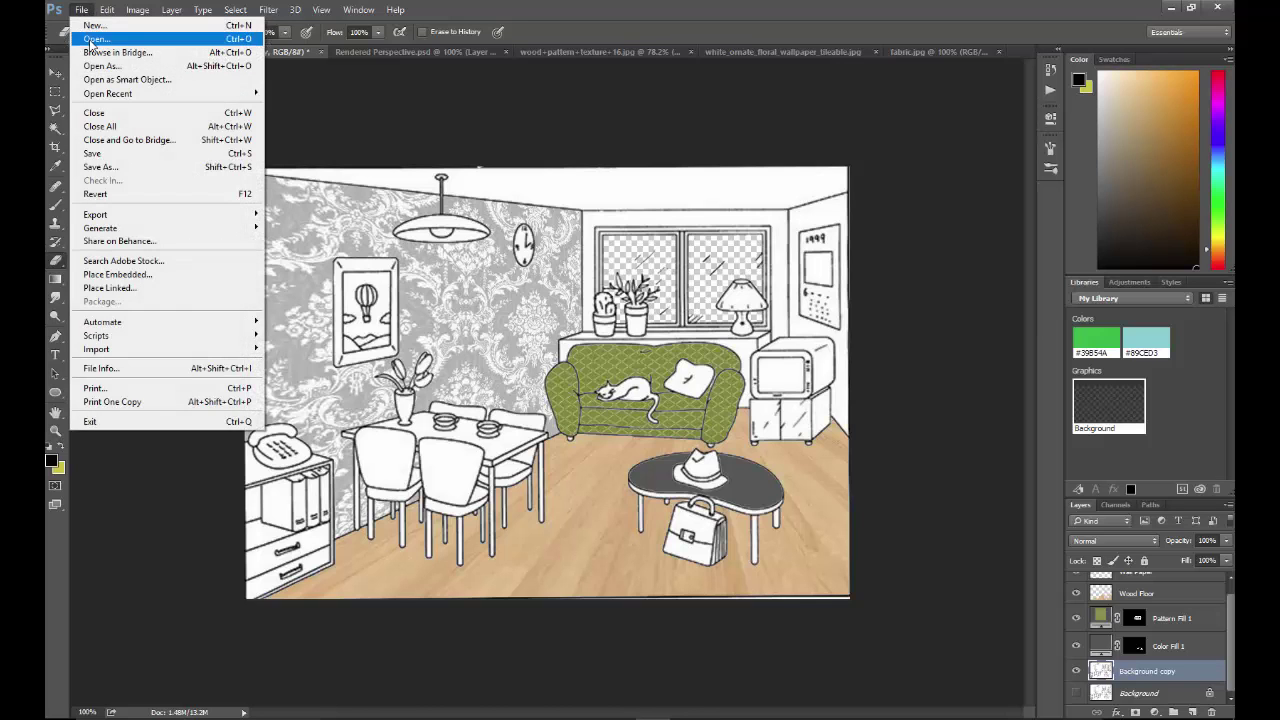
pyautogui.click(97, 38)
pyautogui.click(386, 226)
pyautogui.click(511, 349)
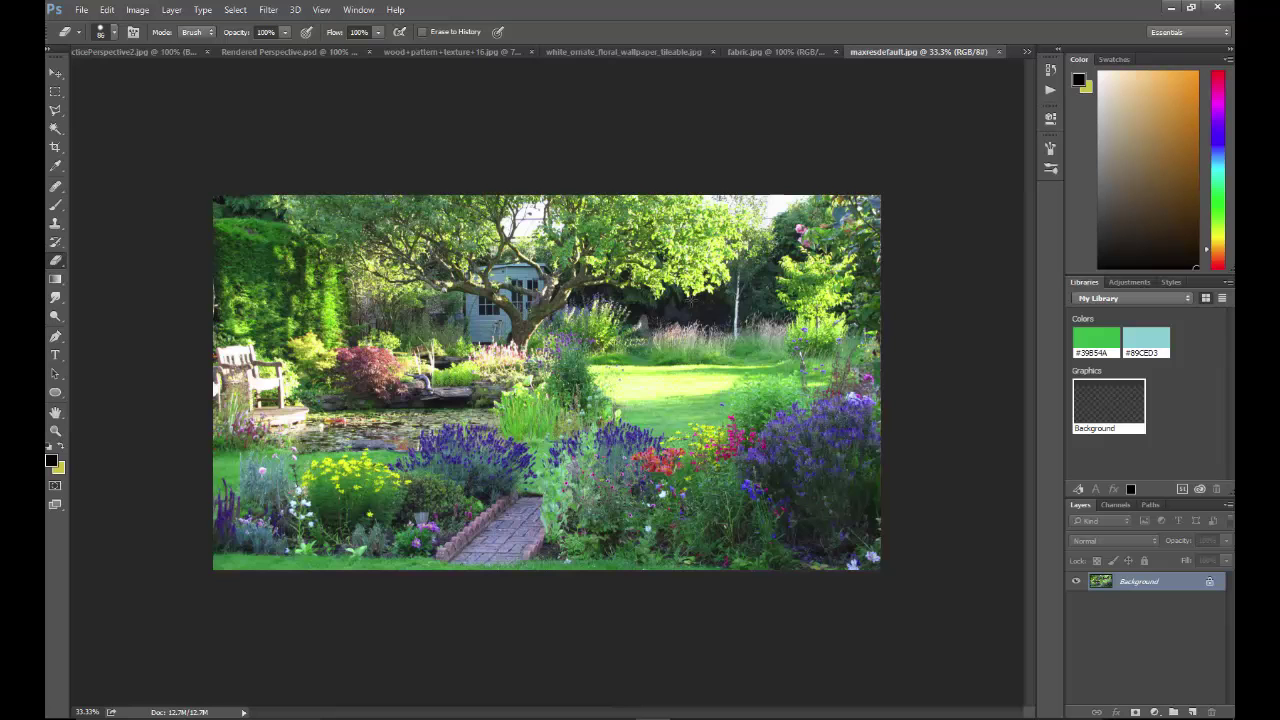
# Step: Float the garden photo, copy it into the room drawing above the Background copy layer, redock it and return to the drawing
pyautogui.moveTo(870, 54); pyautogui.dragTo(901, 170)
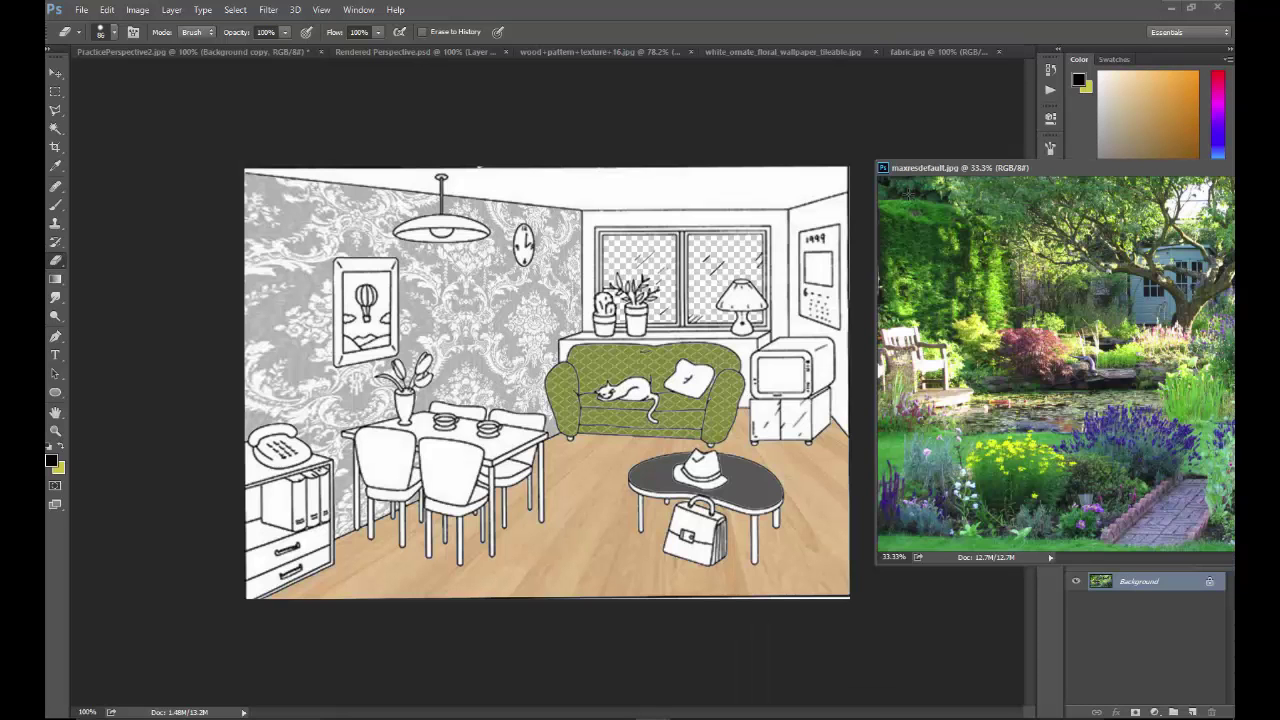
pyautogui.click(55, 73)
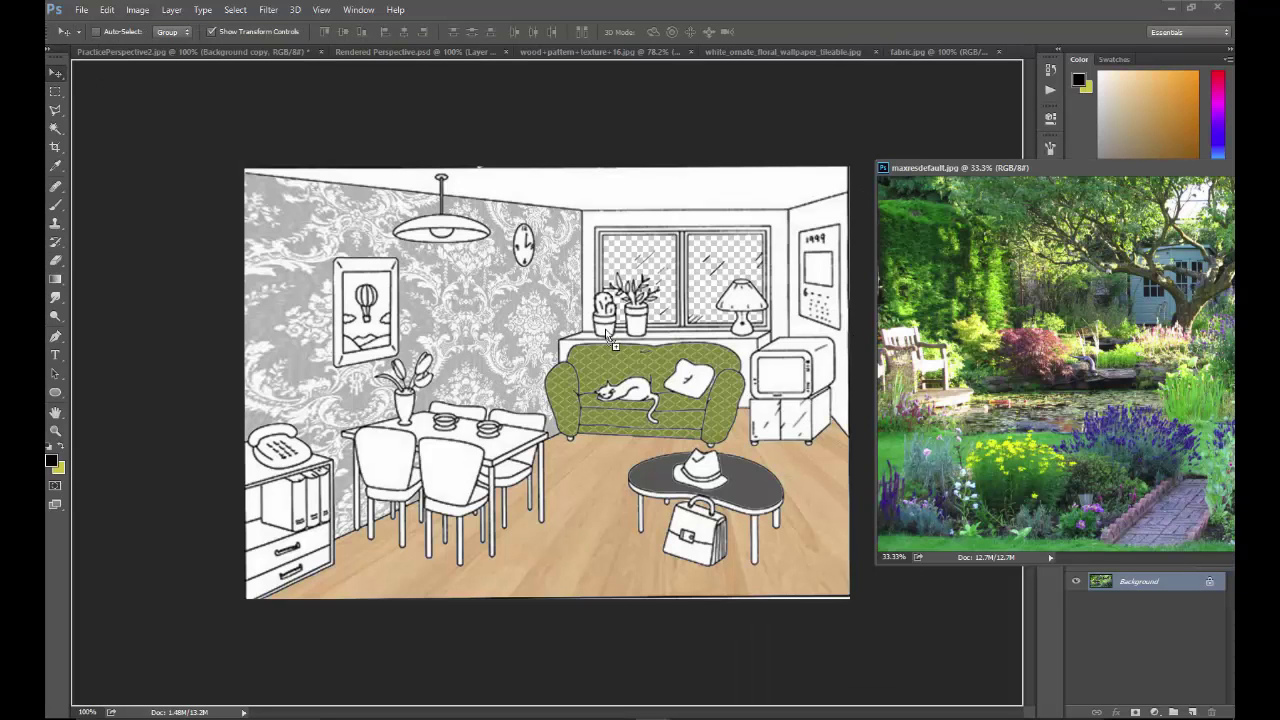
pyautogui.click(560, 328)
pyautogui.moveTo(560, 328); pyautogui.dragTo(562, 330)
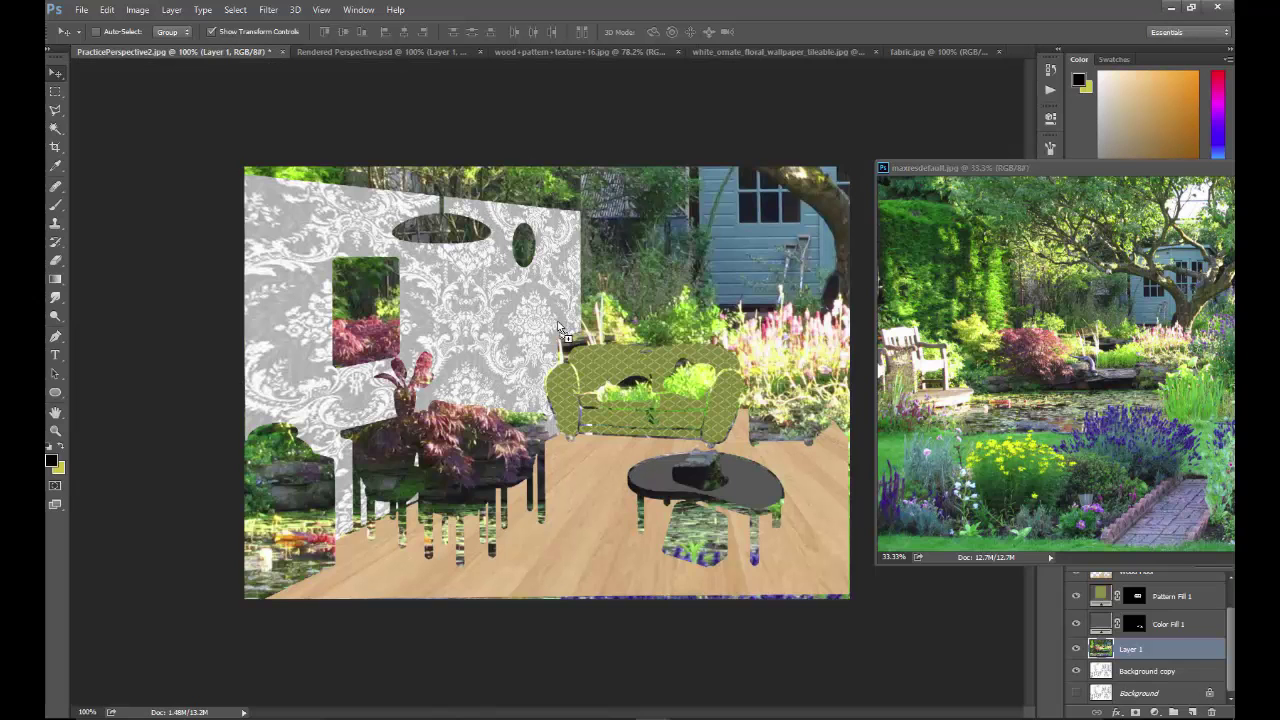
pyautogui.moveTo(991, 165); pyautogui.dragTo(902, 44)
pyautogui.click(141, 49)
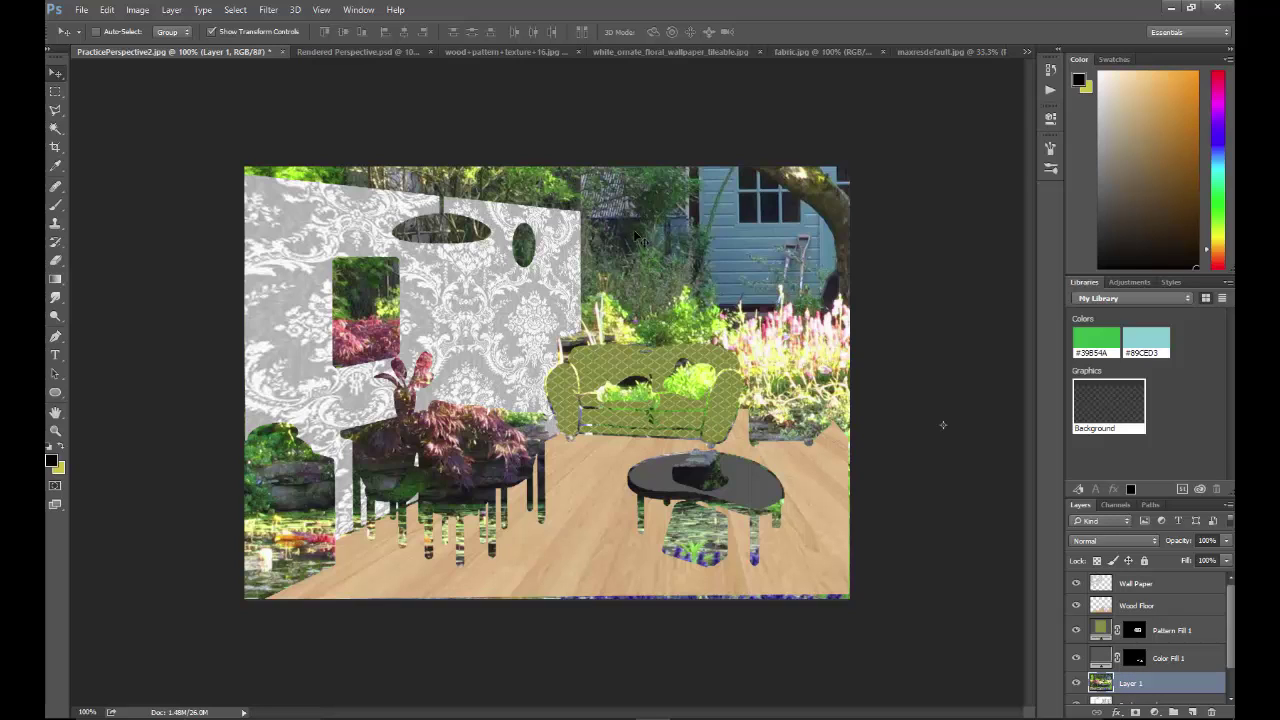
# Step: Scale the garden photo layer down to about 17% and position it over the window behind the couch
pyautogui.moveTo(635, 223); pyautogui.dragTo(1035, 512)
pyautogui.moveTo(783, 340); pyautogui.dragTo(712, 404)
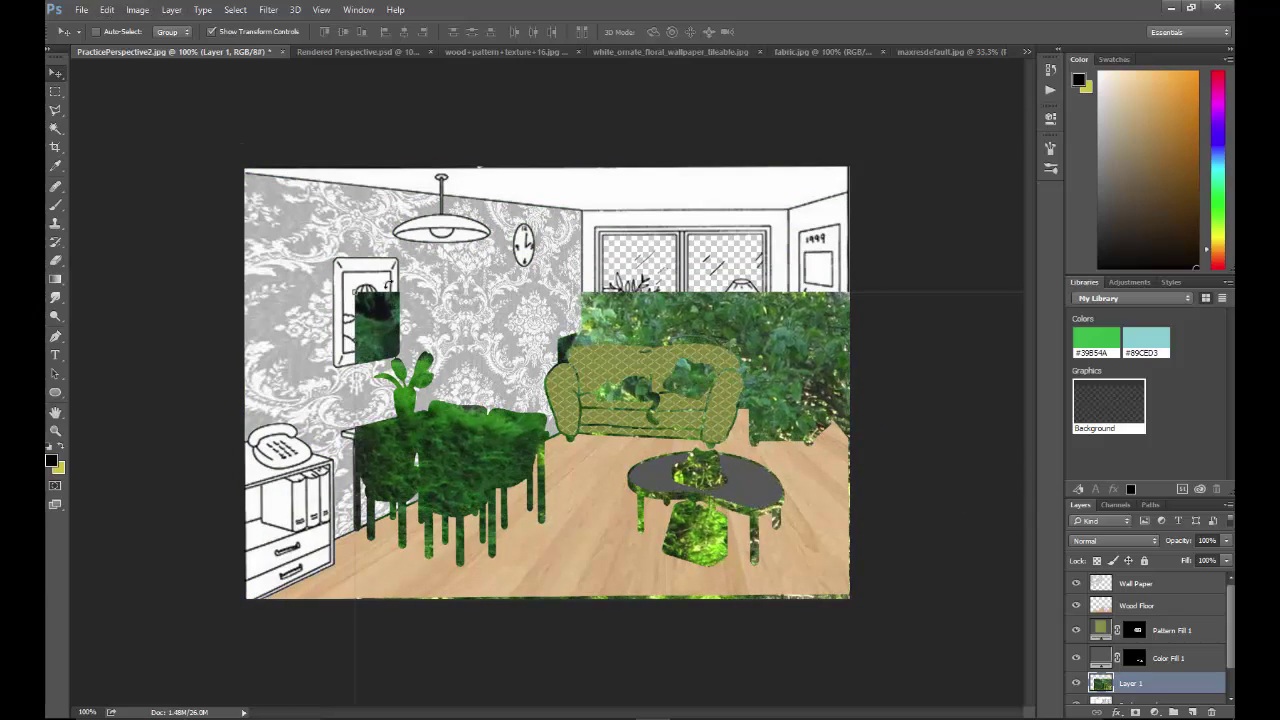
pyautogui.hotkey('ctrl', 't')
pyautogui.moveTo(352, 290); pyautogui.dragTo(537, 396)
pyautogui.moveTo(686, 467); pyautogui.dragTo(461, 307)
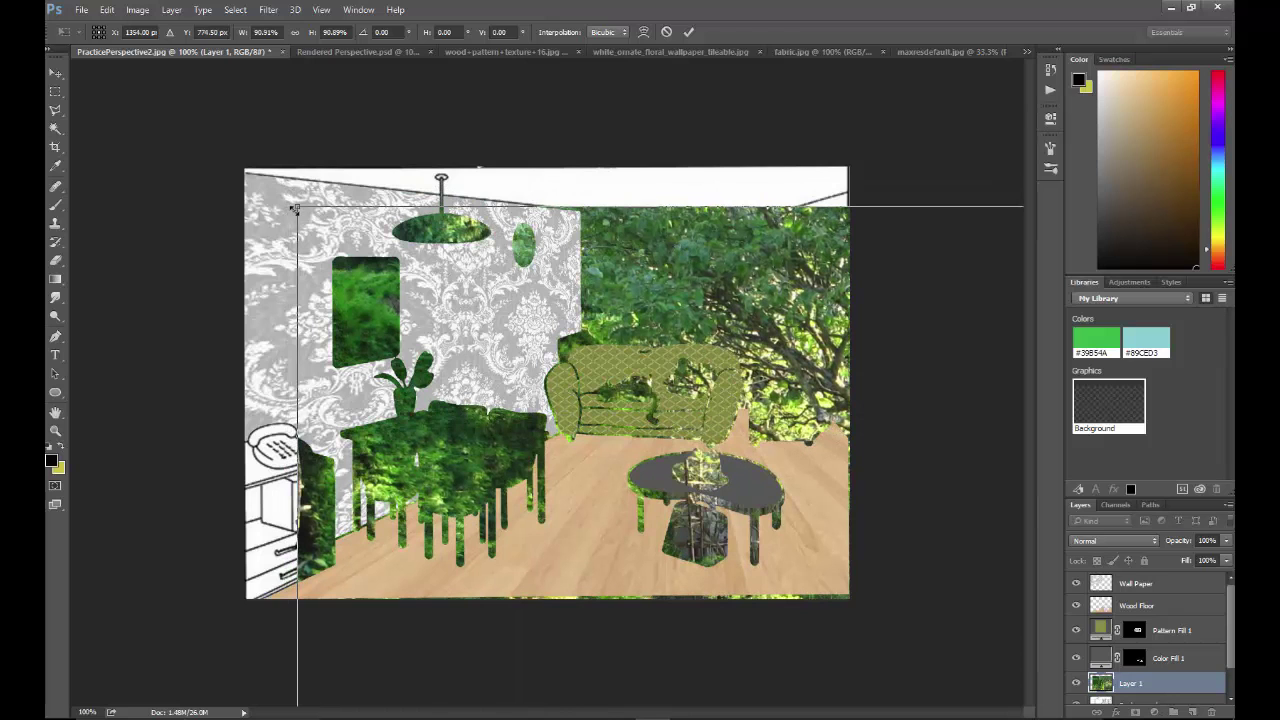
pyautogui.moveTo(296, 207)
pyautogui.mouseDown()
pyautogui.moveTo(535, 385)
pyautogui.moveTo(602, 456)
pyautogui.moveTo(650, 472)
pyautogui.moveTo(276, 183)
pyautogui.moveTo(568, 362)
pyautogui.moveTo(655, 480)
pyautogui.moveTo(540, 320)
pyautogui.moveTo(337, 203)
pyautogui.moveTo(720, 423)
pyautogui.moveTo(703, 432)
pyautogui.moveTo(288, 180)
pyautogui.moveTo(624, 368)
pyautogui.mouseUp()
pyautogui.moveTo(765, 435); pyautogui.dragTo(626, 263)
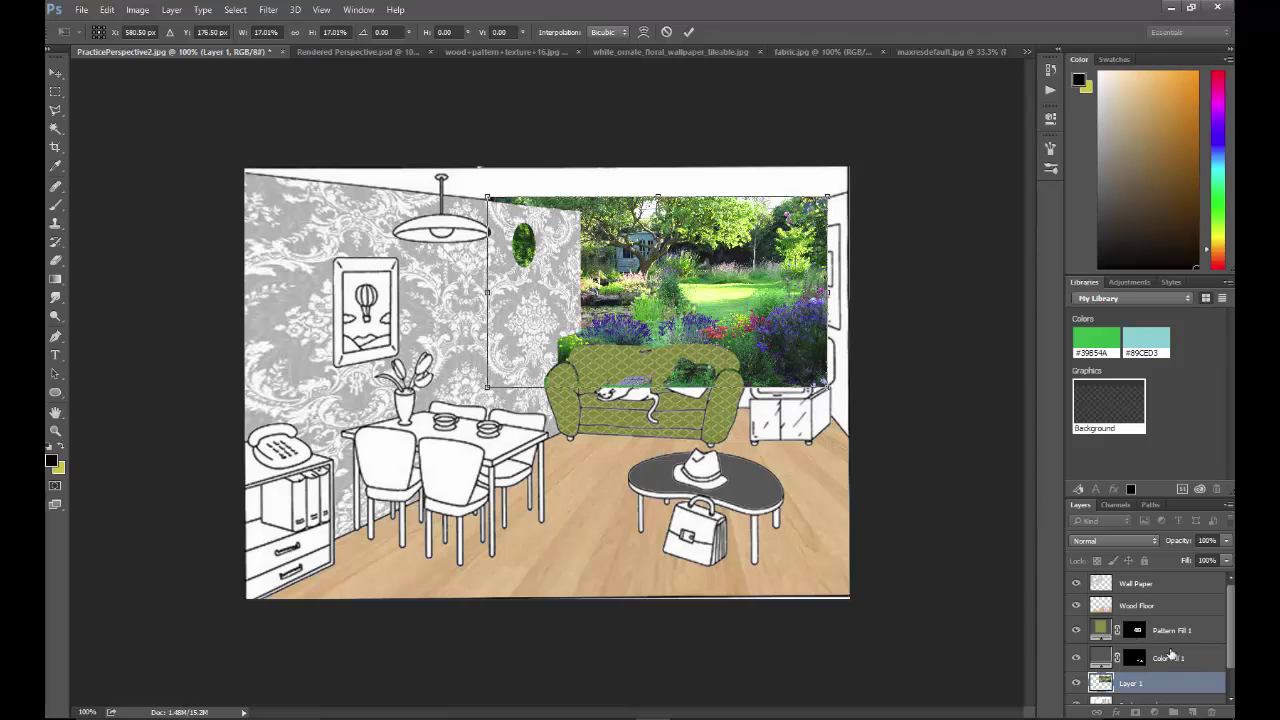
pyautogui.scroll(-1, 1160, 637)
pyautogui.scroll(-1, 1160, 637)
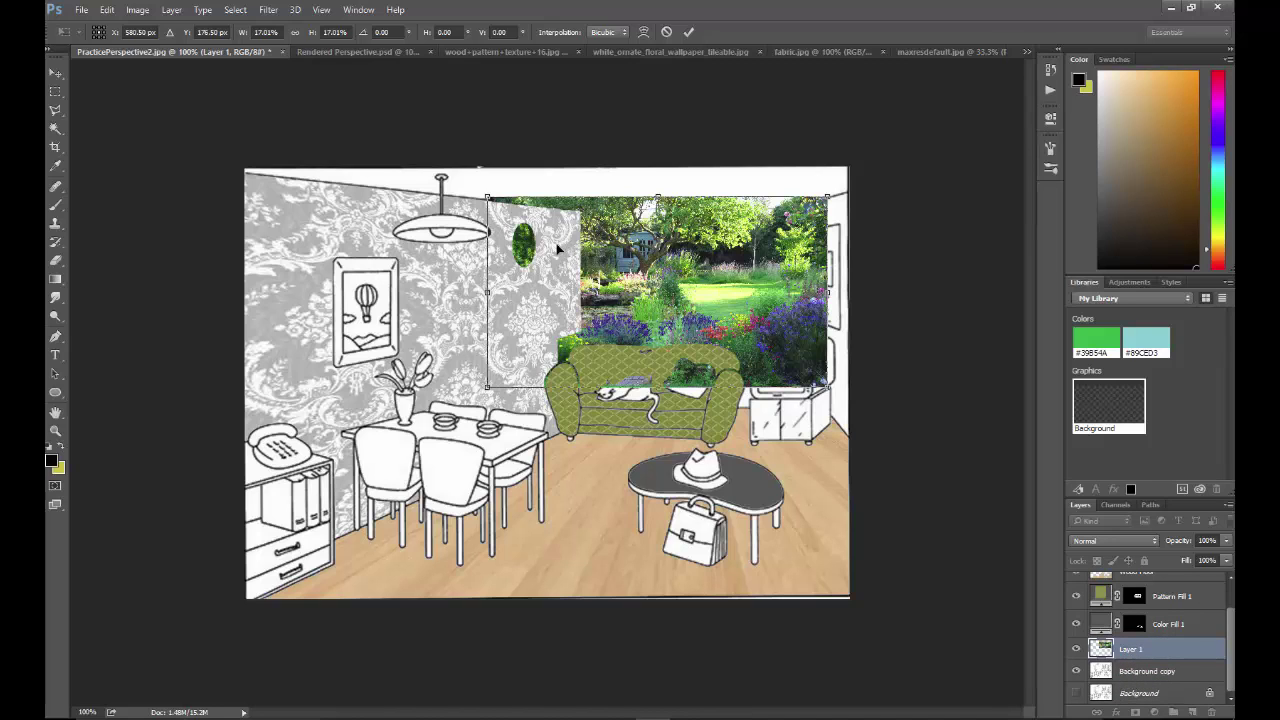
pyautogui.press('Return')
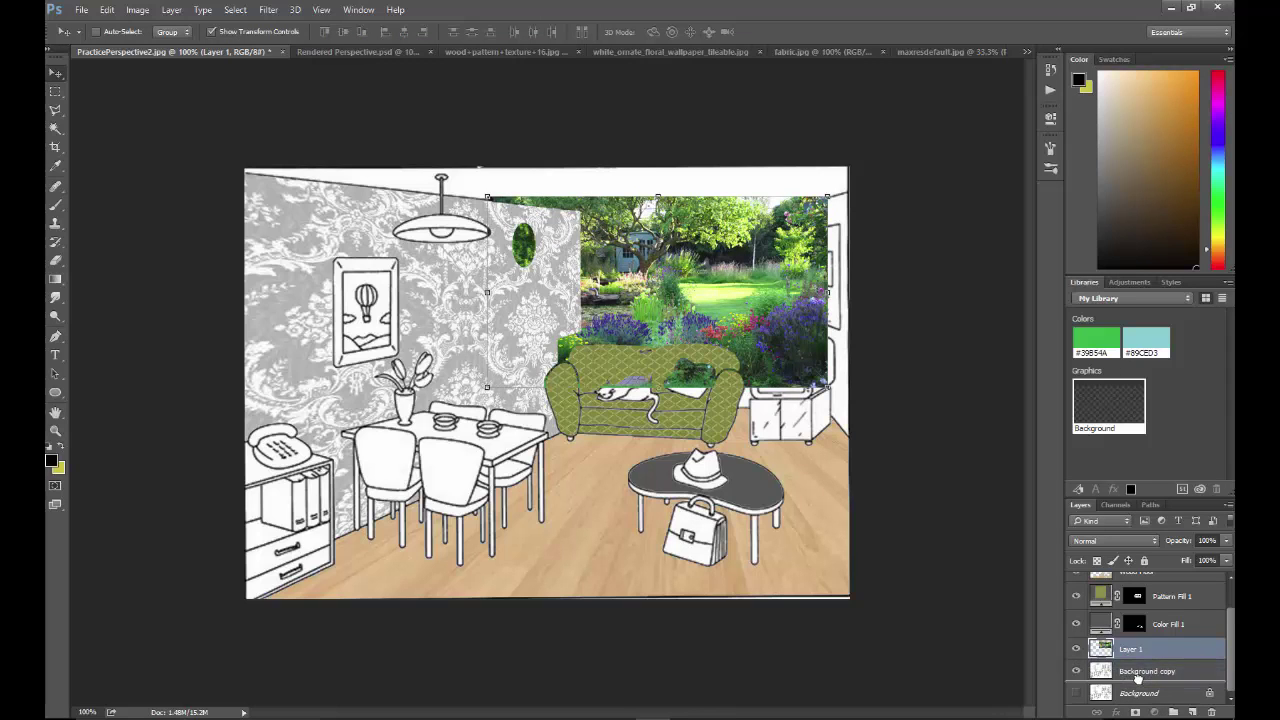
# Step: Move the garden photo layer beneath the Background copy layer and rename it Backyard
pyautogui.moveTo(1137, 679); pyautogui.dragTo(1138, 682)
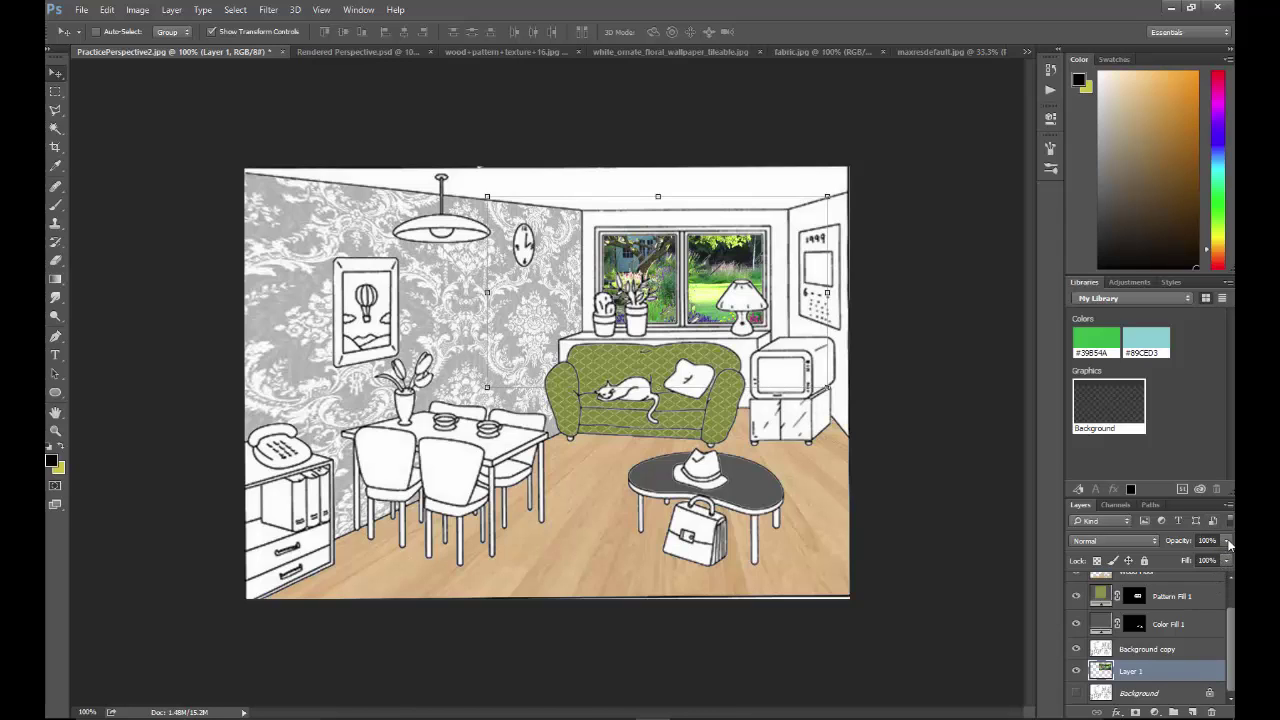
pyautogui.doubleClick(1131, 672)
pyautogui.write('BAC')
# Step: Lower the Backyard layer's opacity to 64%
pyautogui.click(1227, 541)
pyautogui.moveTo(1229, 560); pyautogui.dragTo(1200, 560)
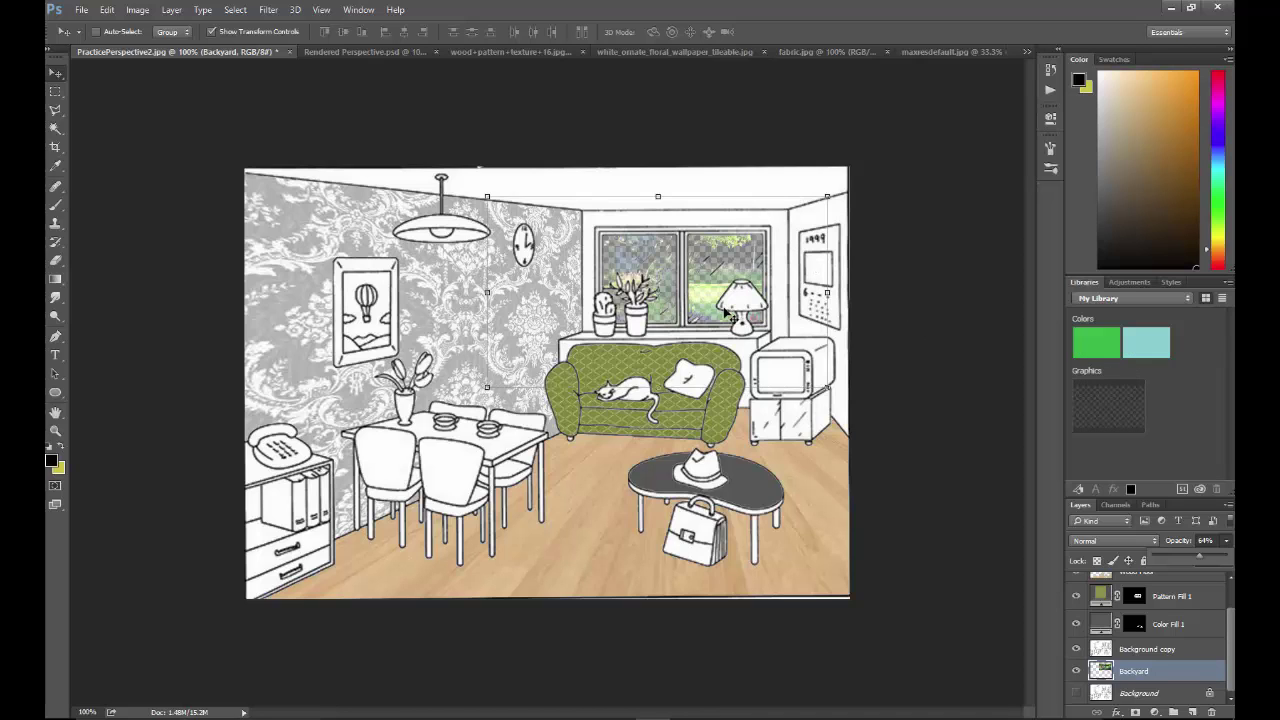
pyautogui.press('a')
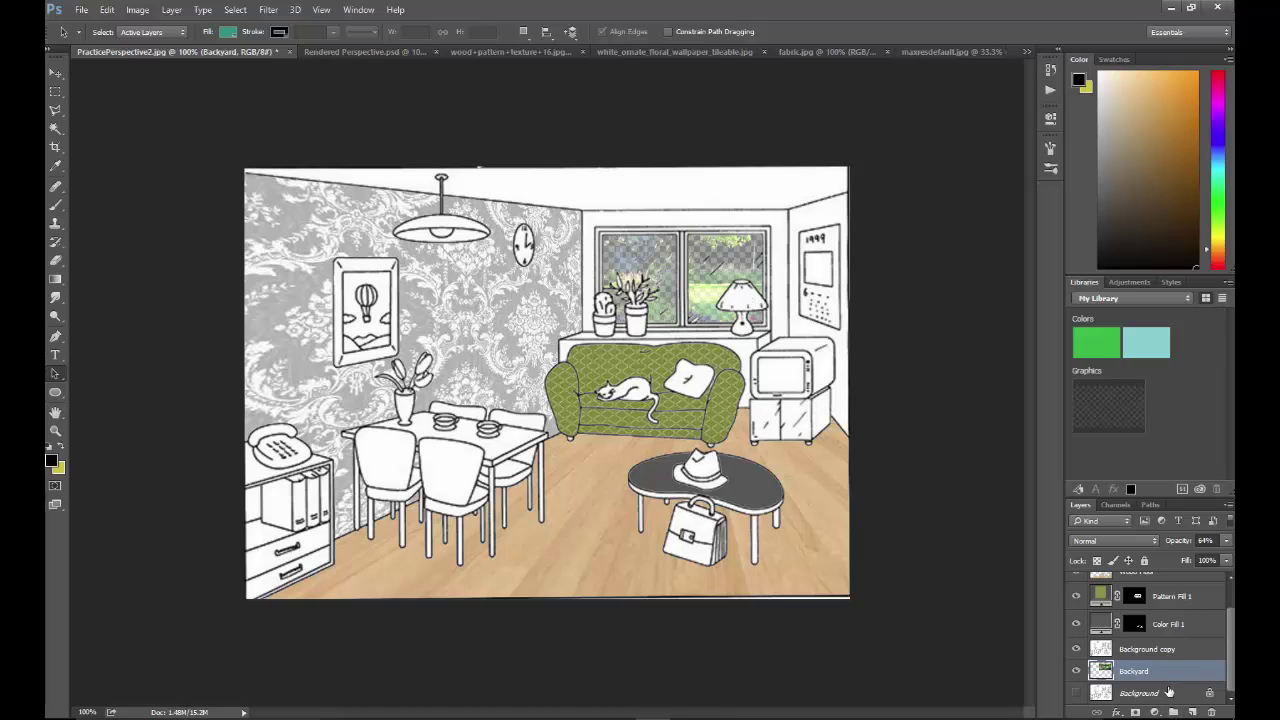
# Step: Select the table lamp's shade on the Background copy layer and add a linear gradient fill using the Black, White preset
pyautogui.click(1147, 652)
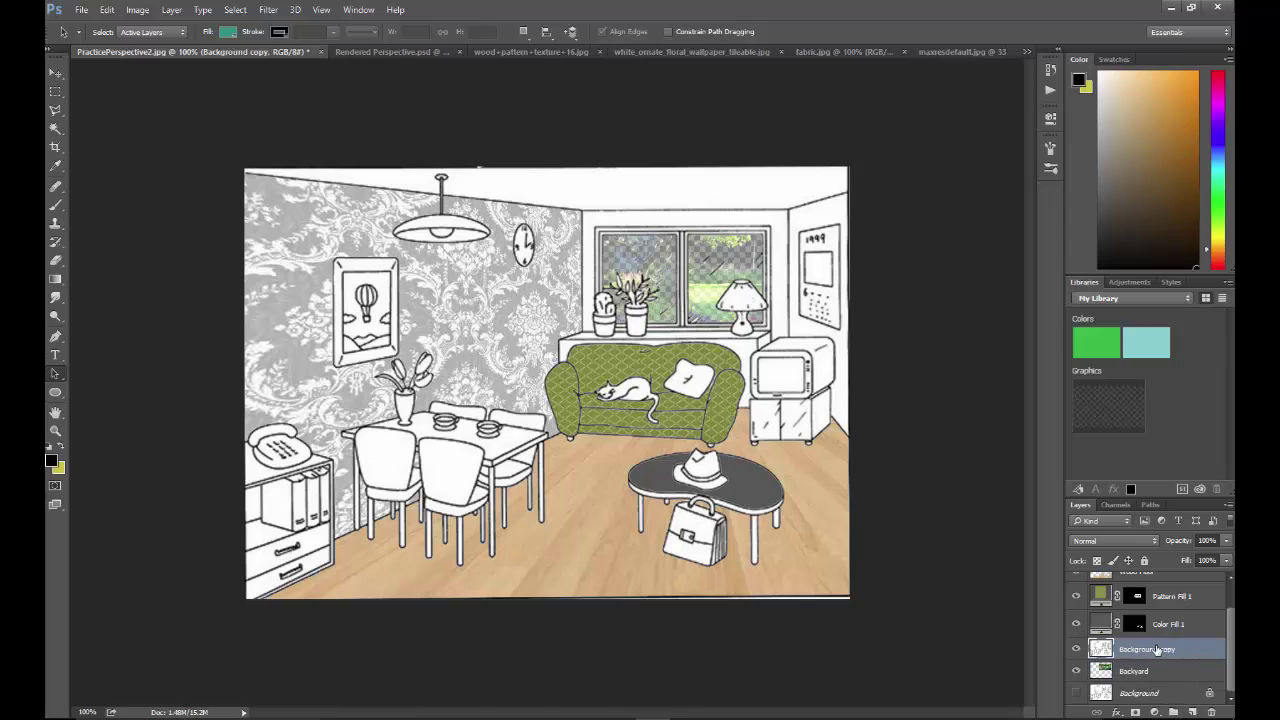
pyautogui.click(55, 128)
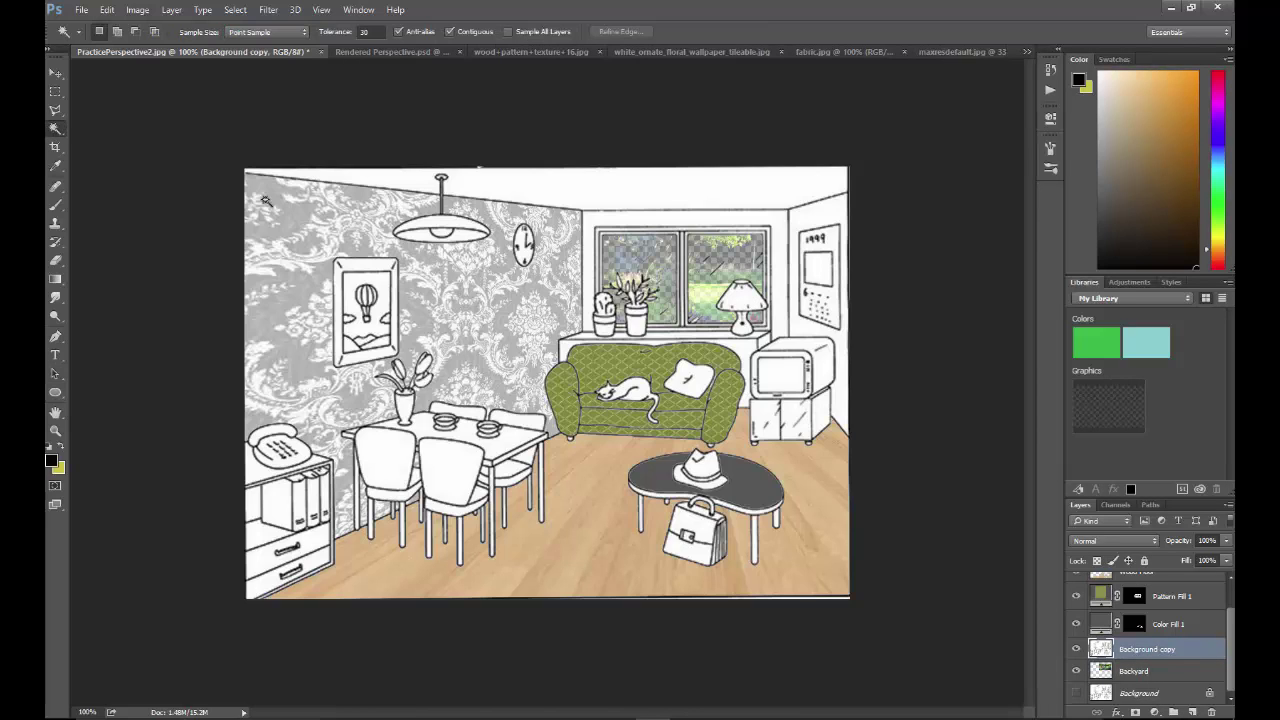
pyautogui.click(740, 300)
pyautogui.click(1155, 713)
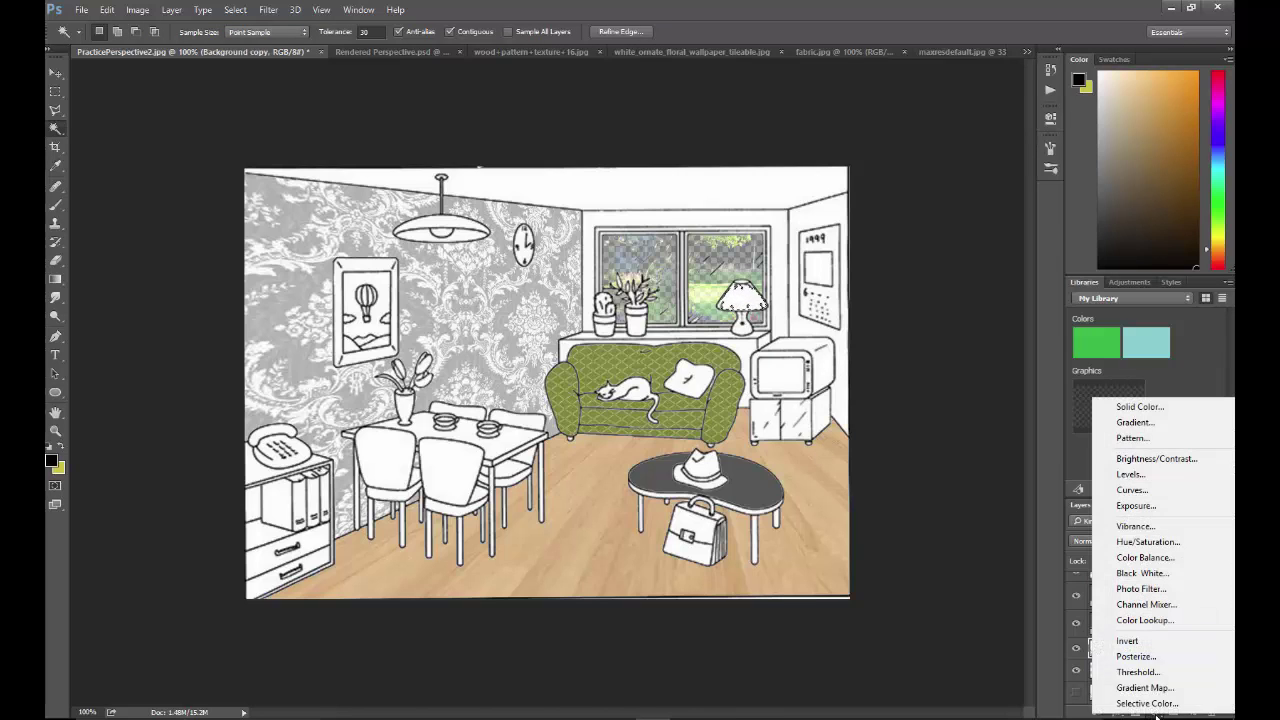
pyautogui.click(1137, 423)
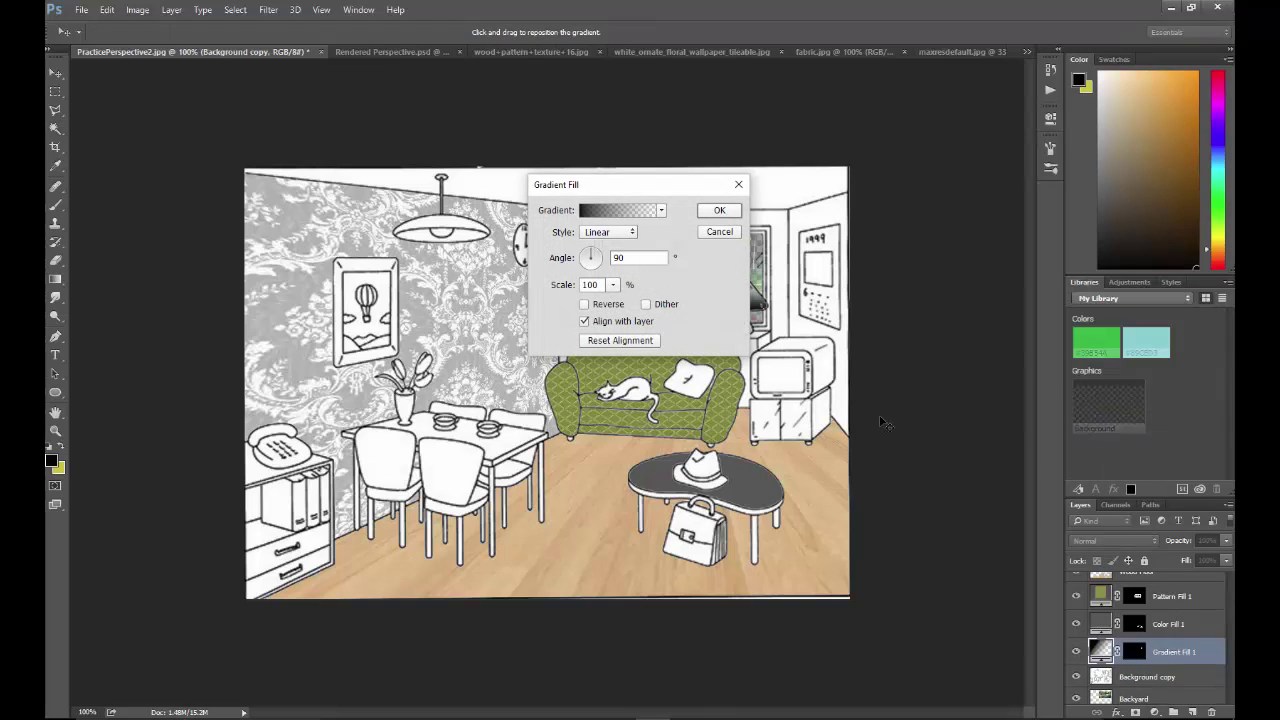
pyautogui.click(661, 211)
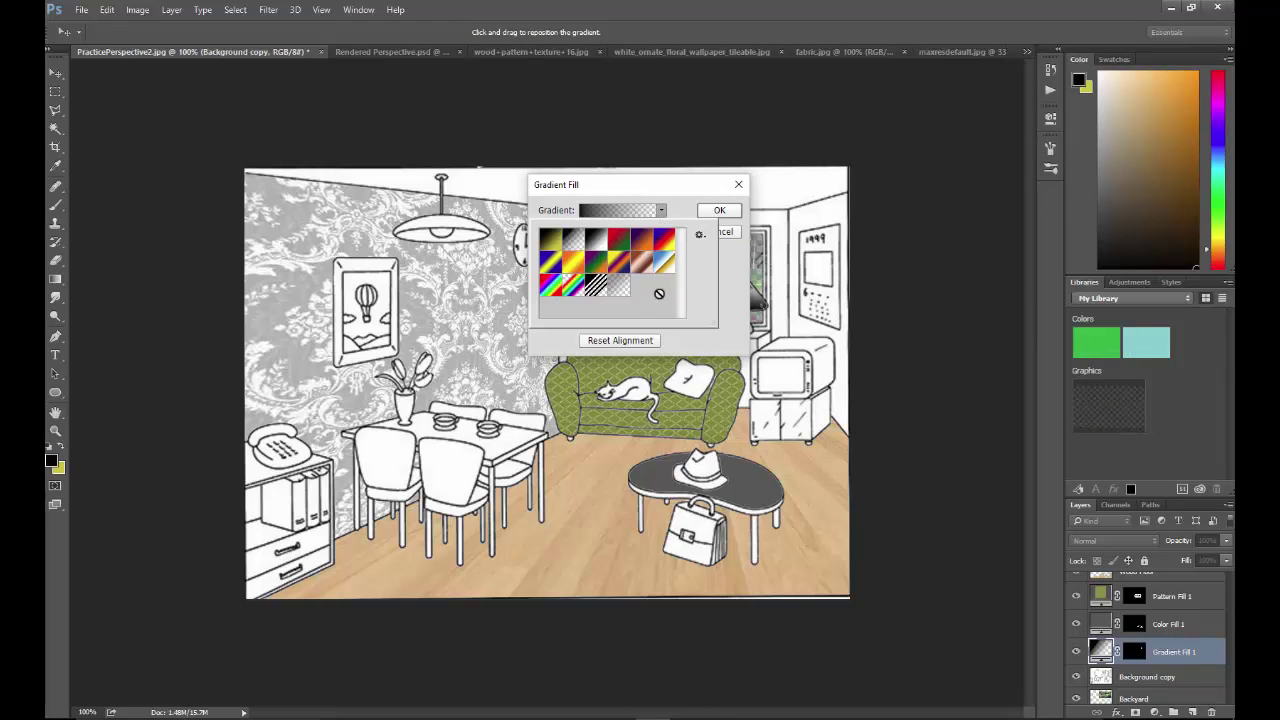
pyautogui.click(596, 242)
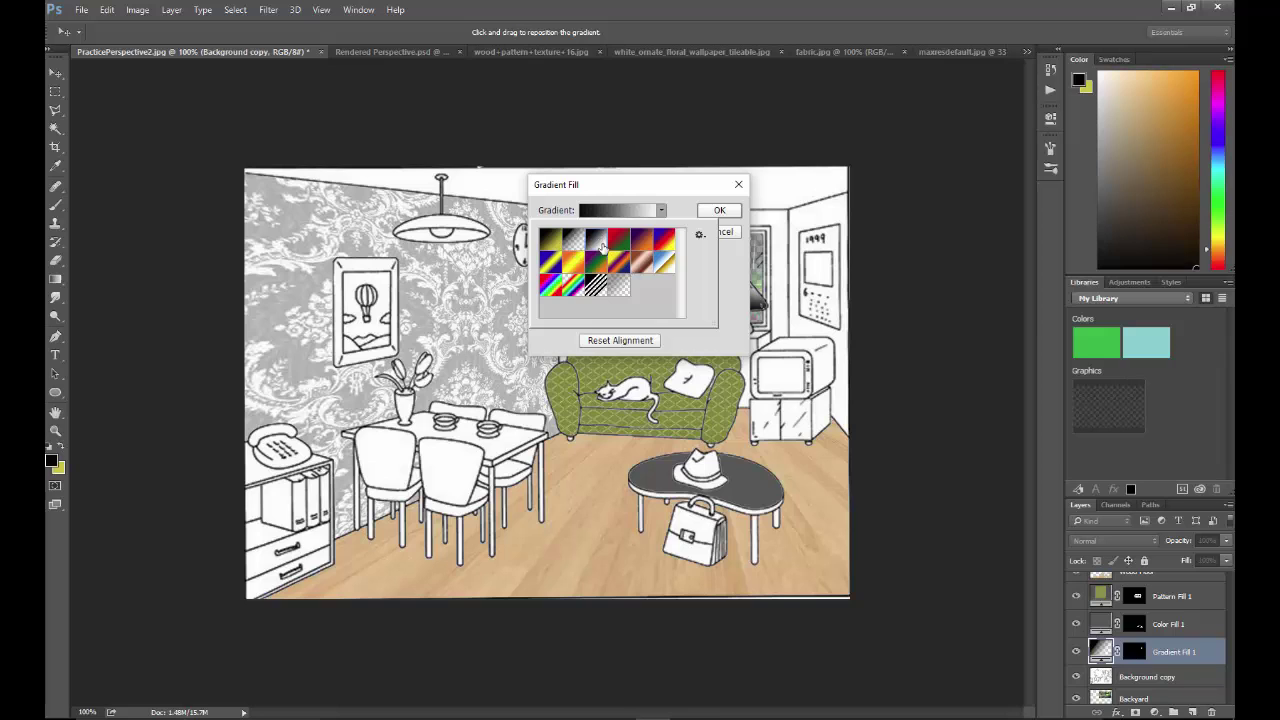
pyautogui.click(678, 207)
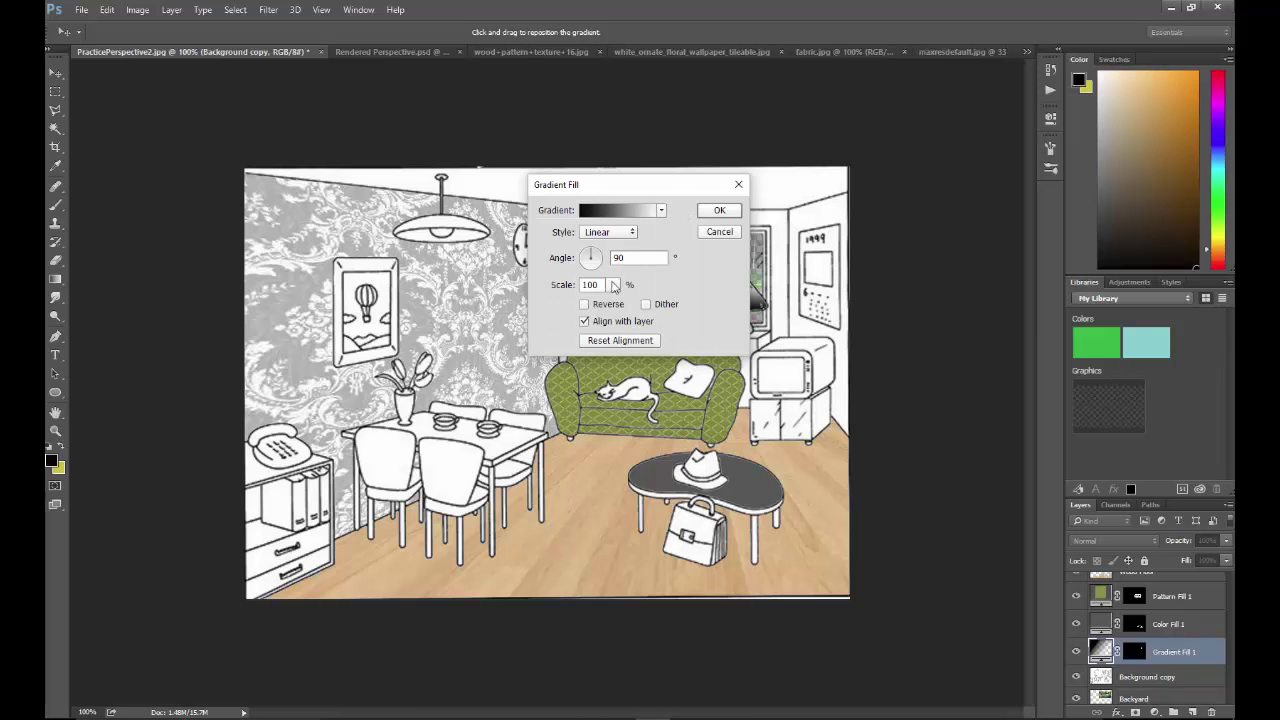
# Step: Recolor the gradient's black starting stop to the warm light gray cfccc1
pyautogui.click(601, 214)
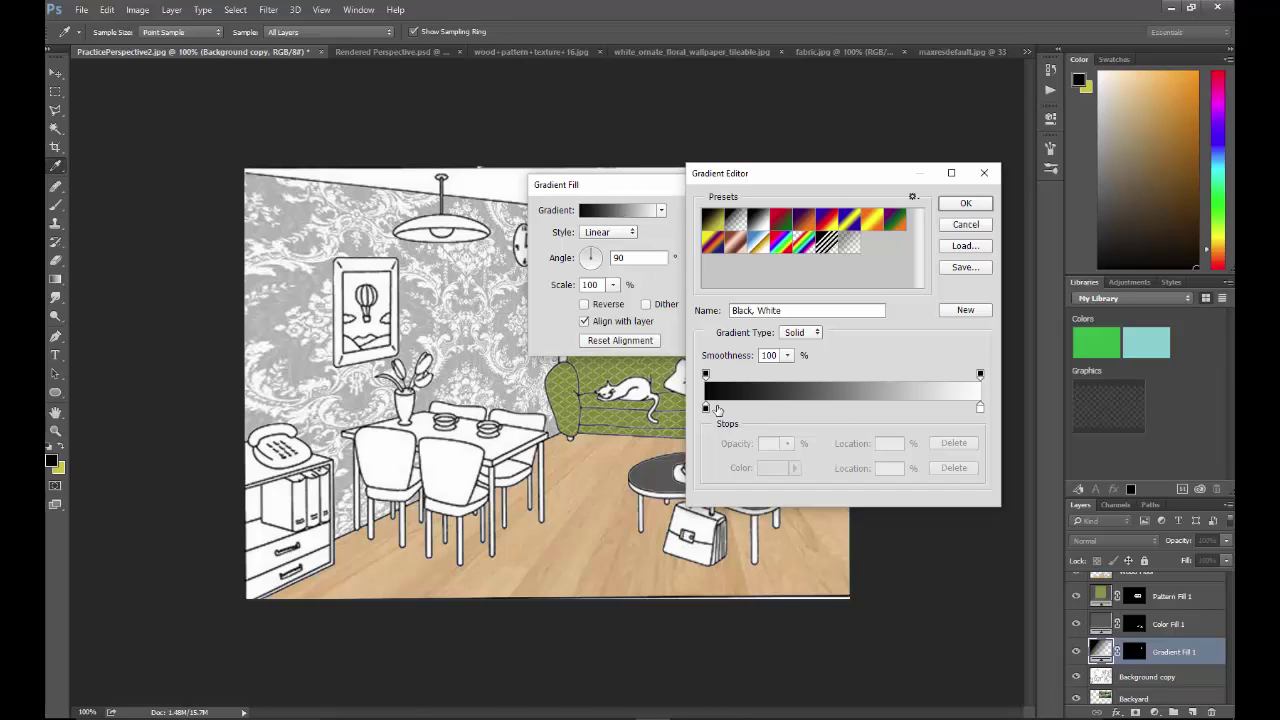
pyautogui.click(706, 408)
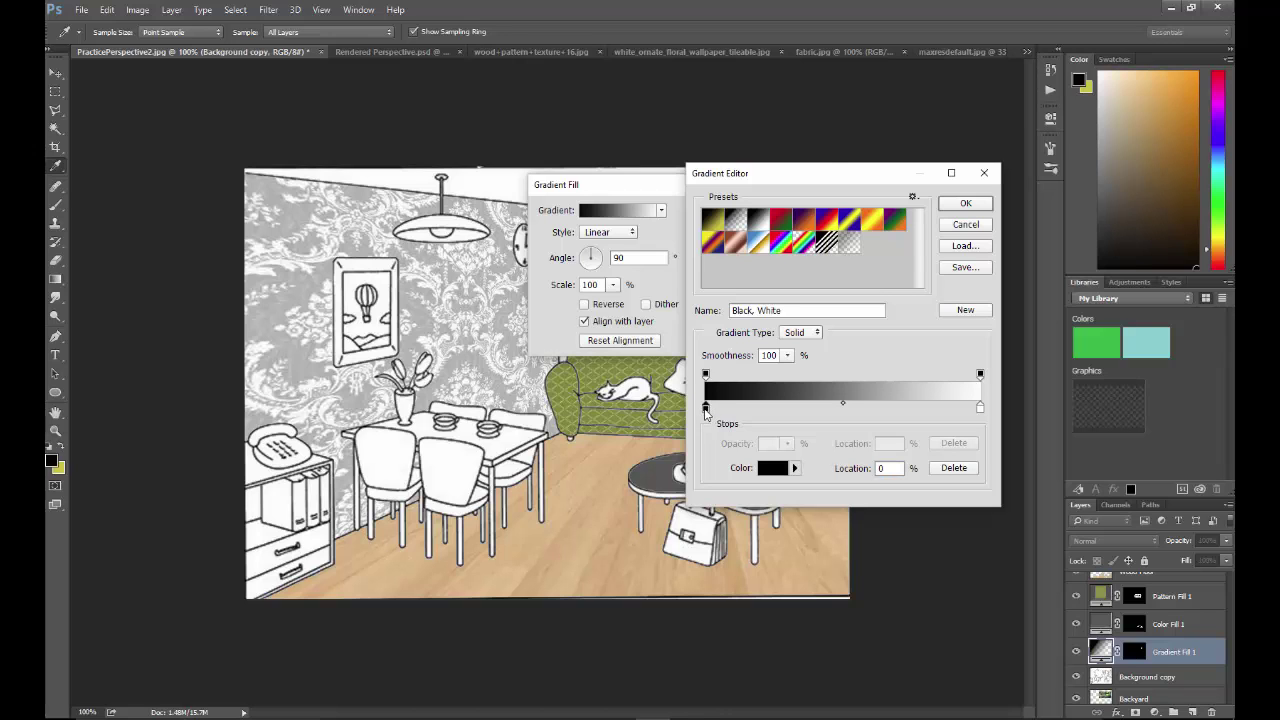
pyautogui.doubleClick(706, 408)
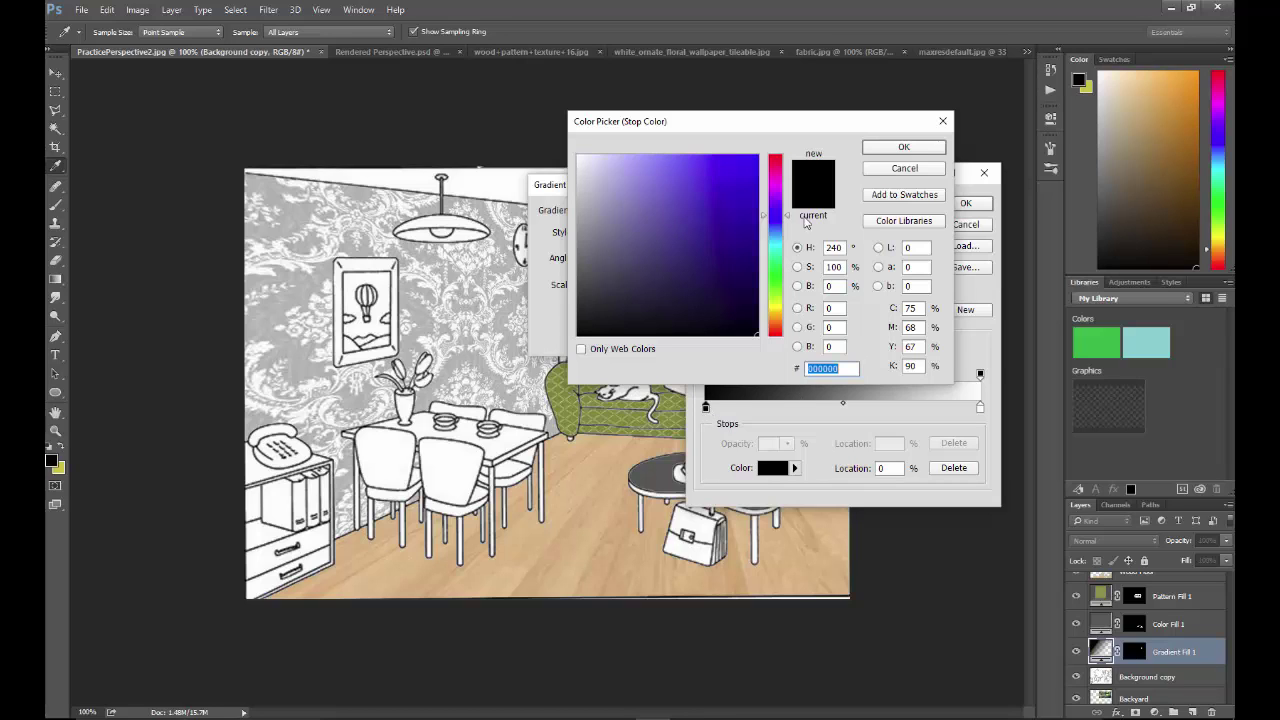
pyautogui.click(776, 312)
pyautogui.moveTo(606, 199); pyautogui.dragTo(589, 189)
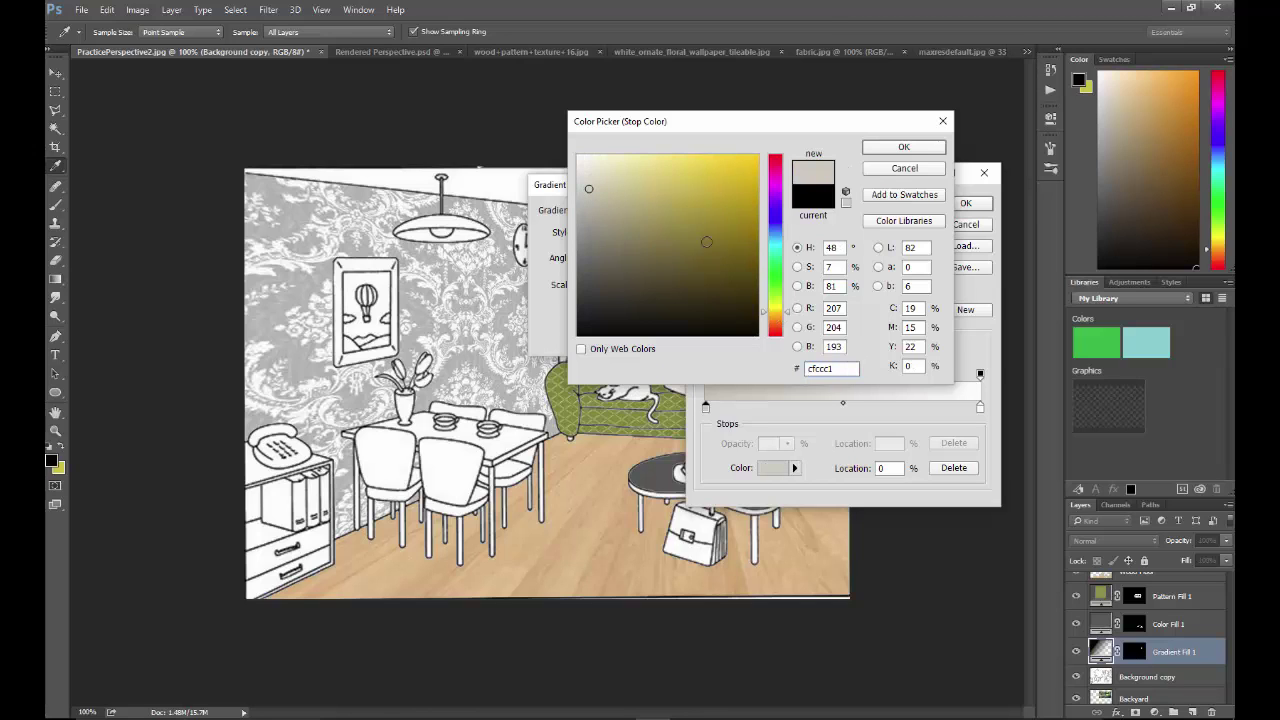
pyautogui.click(878, 150)
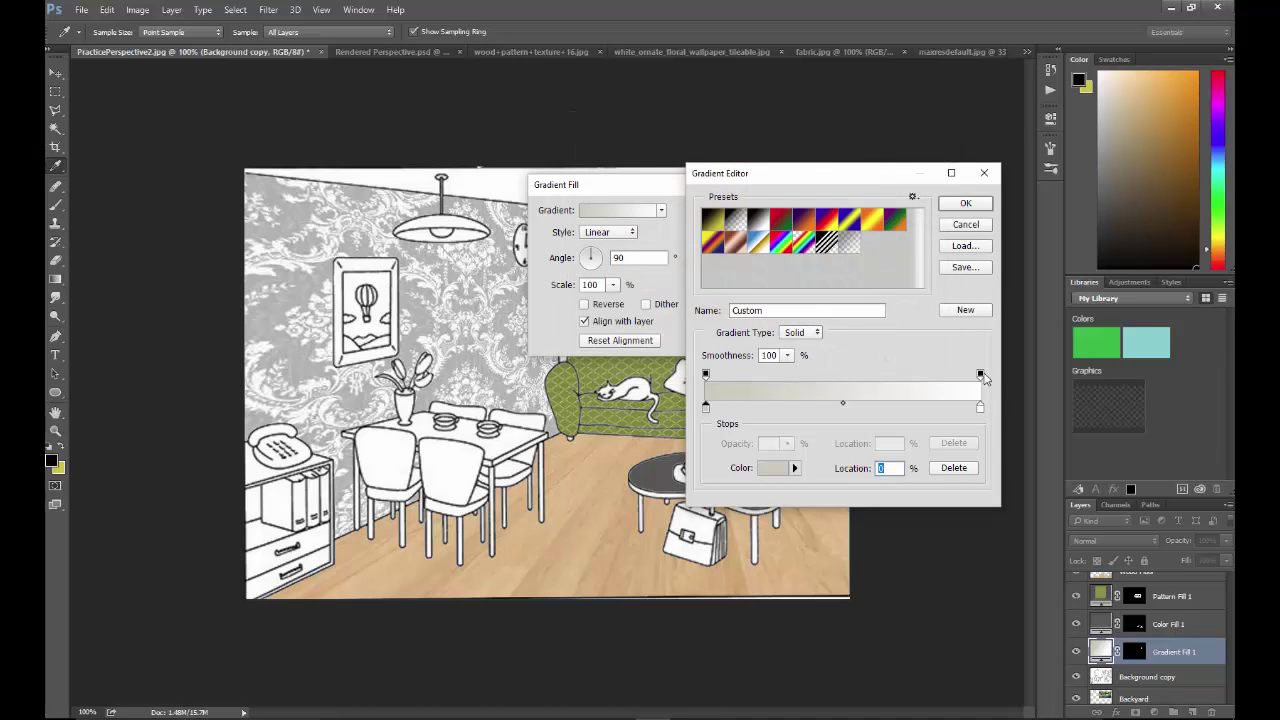
# Step: Move the gradient's white stop to 48%, add a d9d5ca stop at 99% and apply the fill to the lampshade
pyautogui.moveTo(980, 410); pyautogui.dragTo(838, 409)
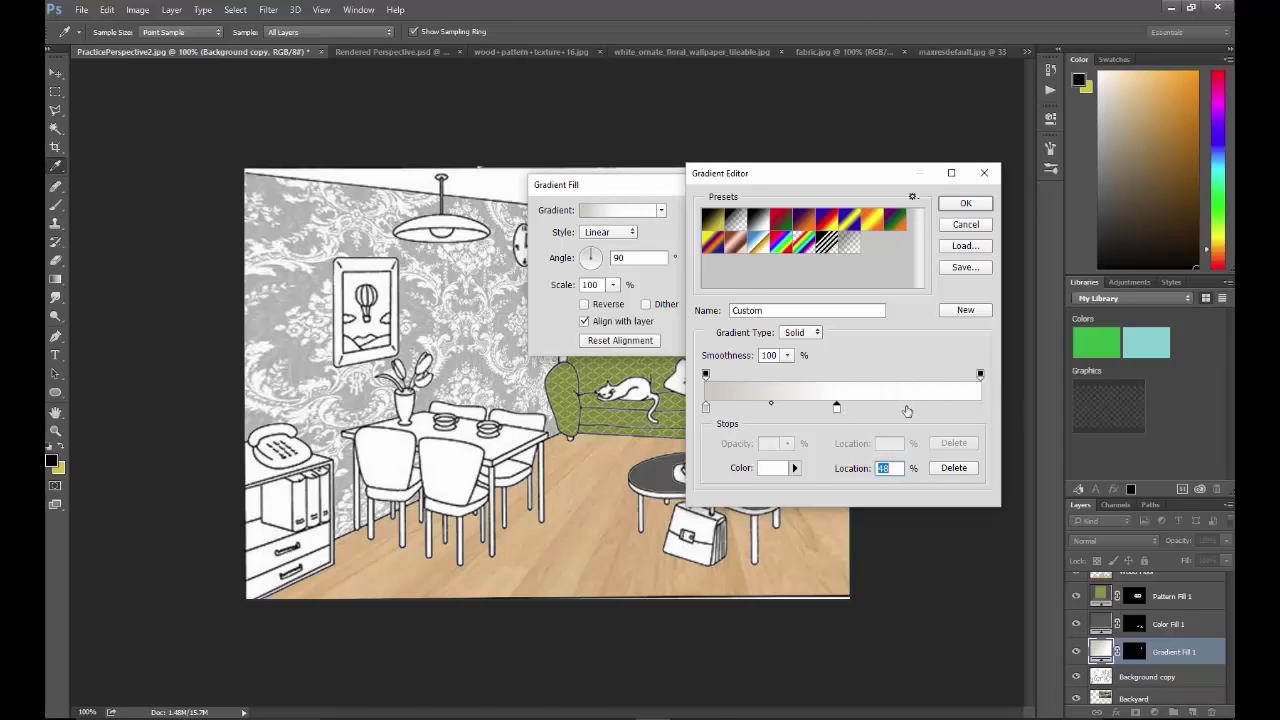
pyautogui.click(979, 410)
pyautogui.doubleClick(978, 410)
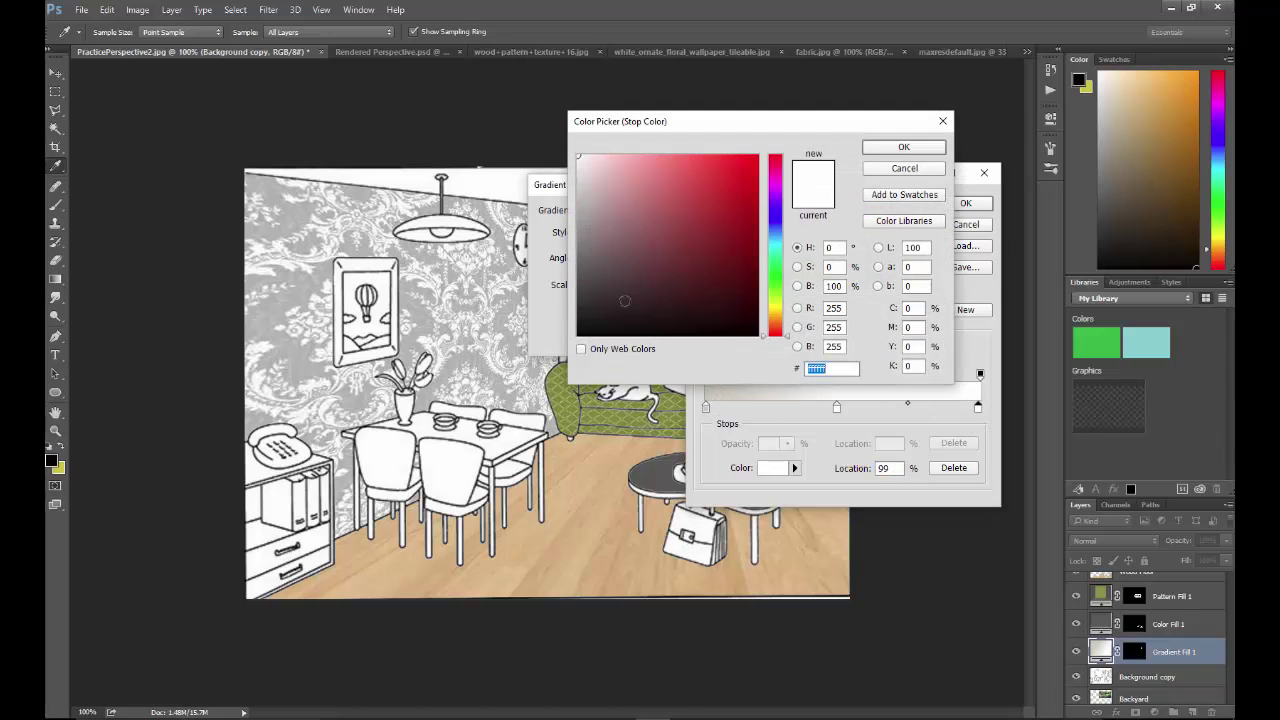
pyautogui.click(778, 314)
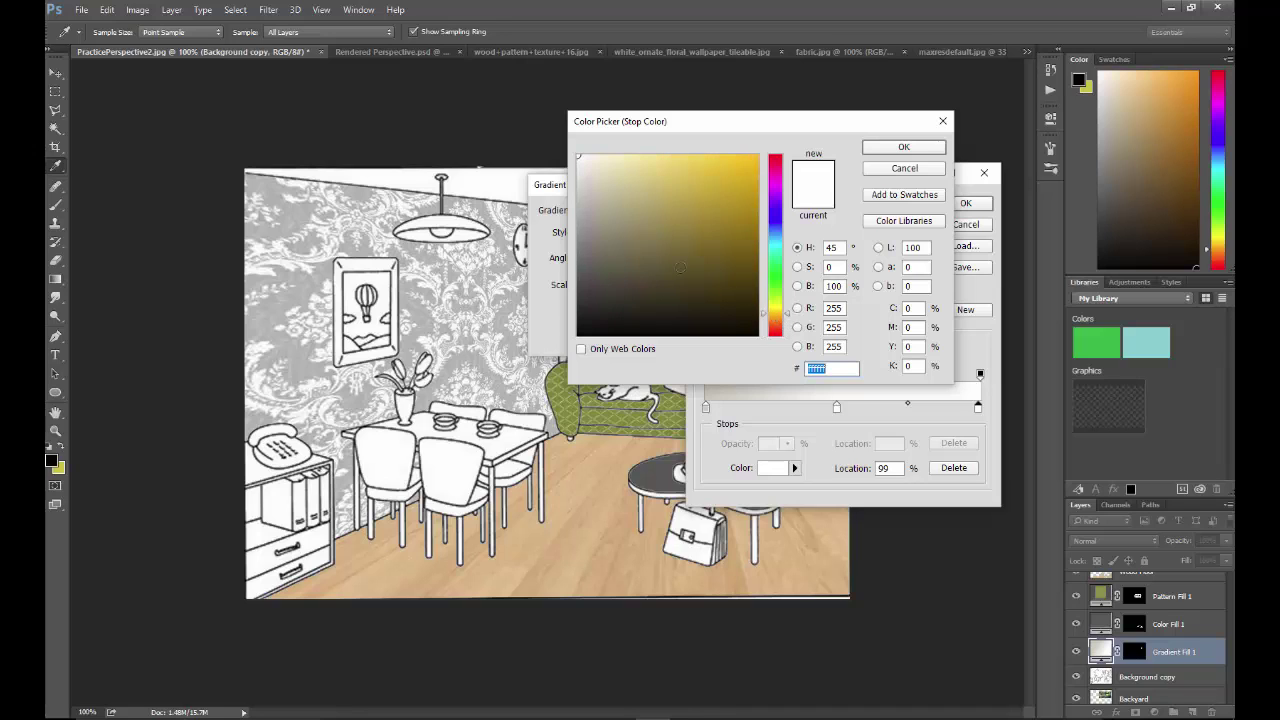
pyautogui.click(588, 192)
pyautogui.moveTo(588, 192); pyautogui.dragTo(590, 182)
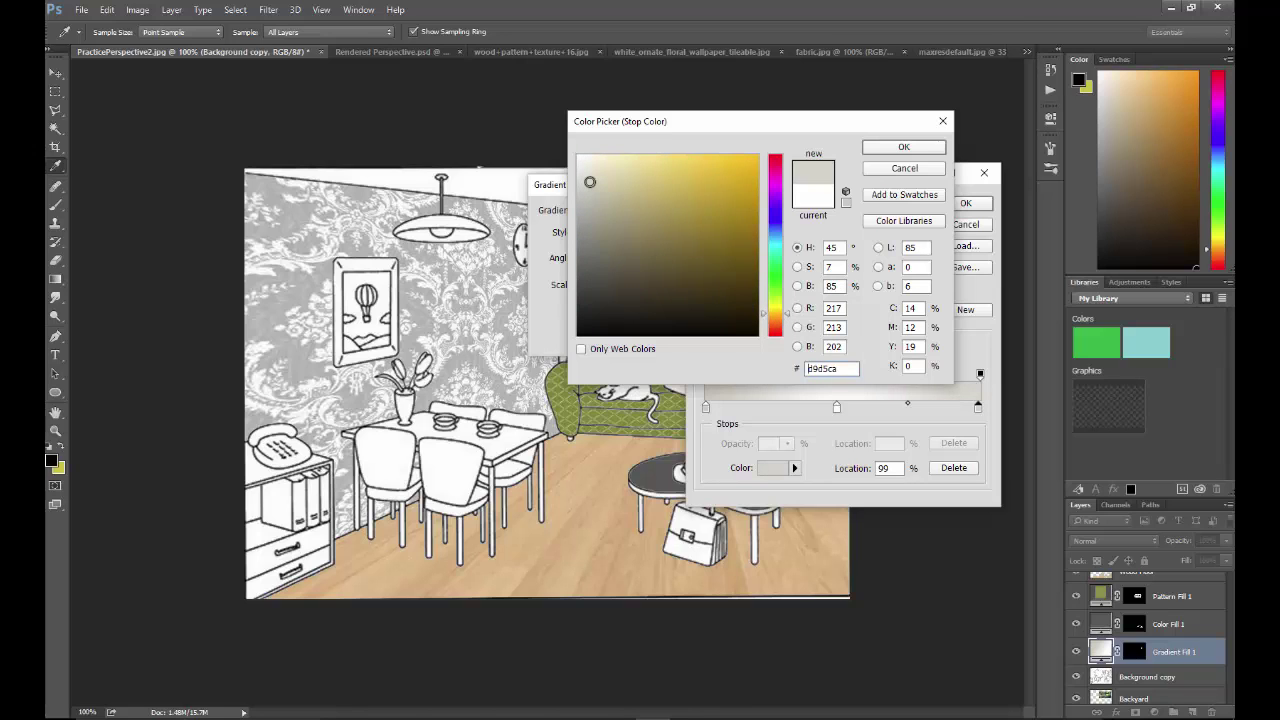
pyautogui.click(876, 152)
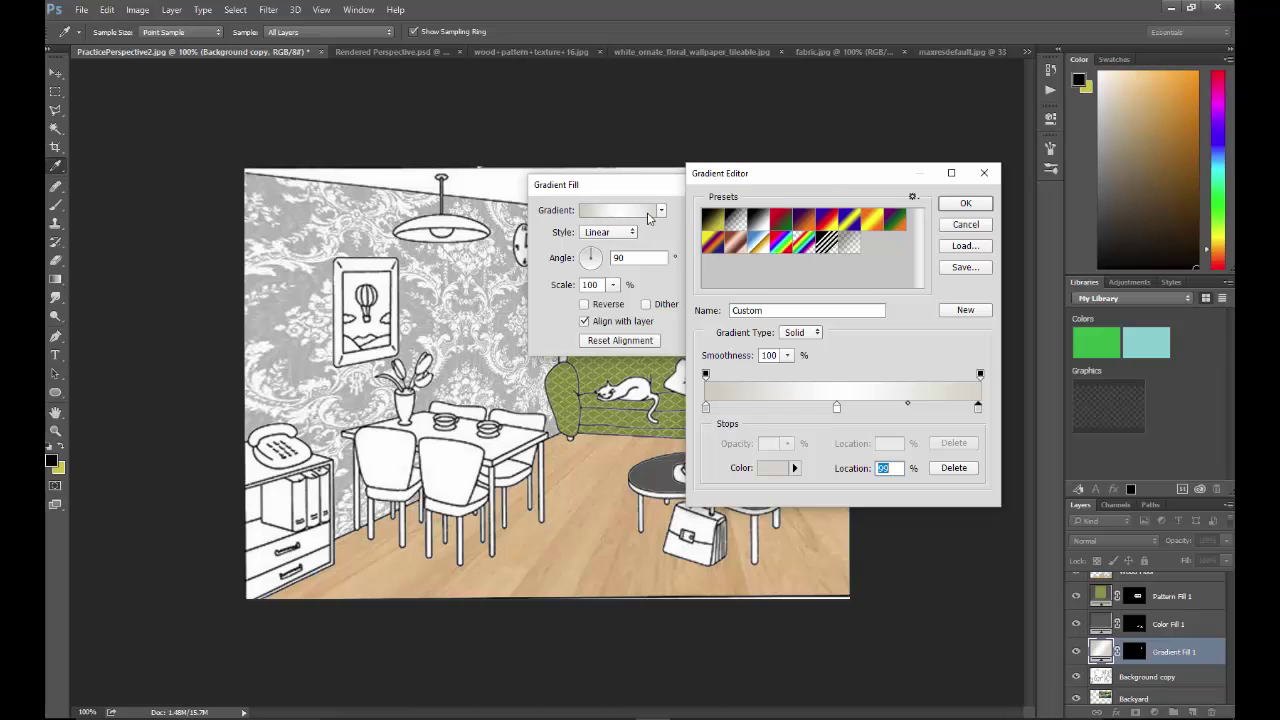
pyautogui.moveTo(825, 185); pyautogui.dragTo(266, 117)
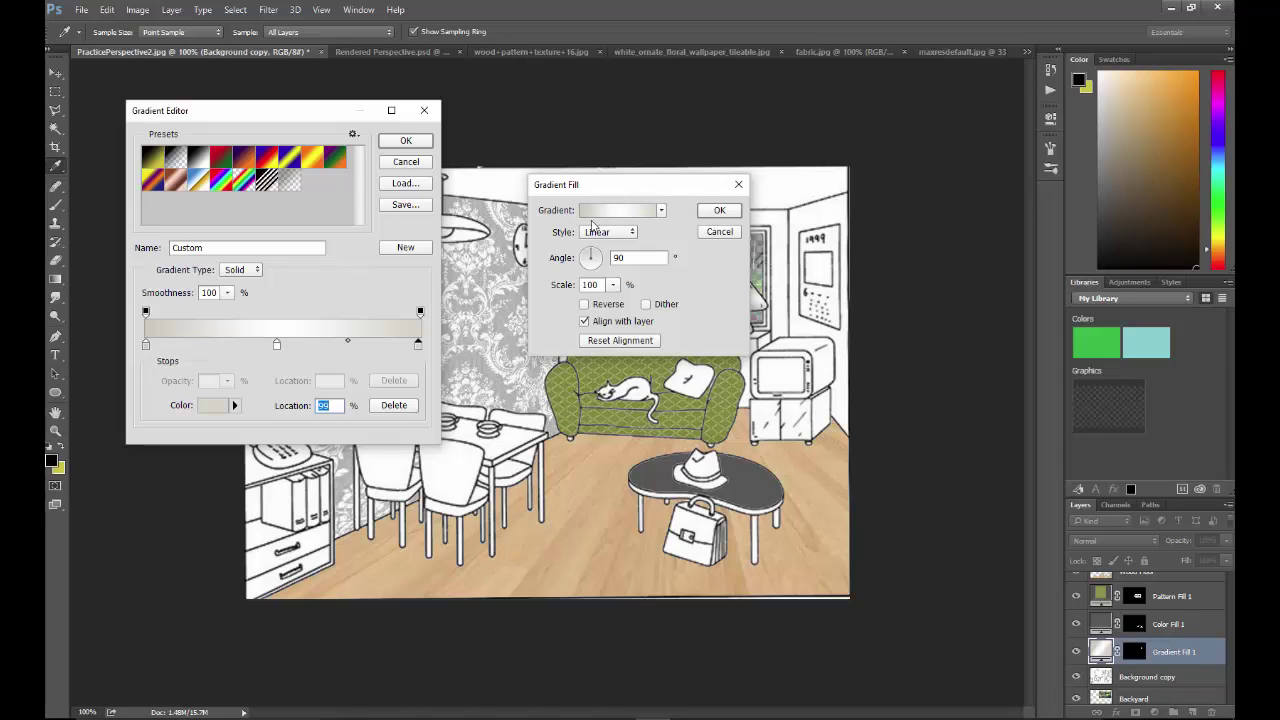
pyautogui.click(405, 141)
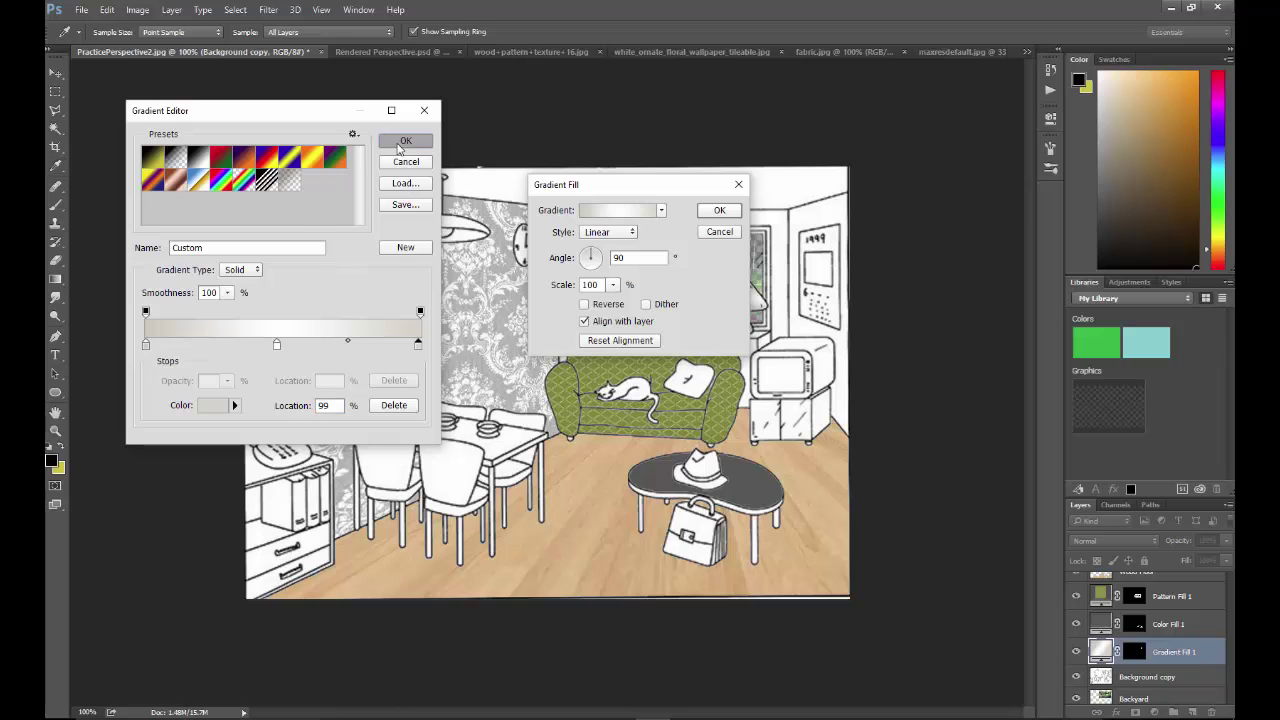
pyautogui.click(720, 211)
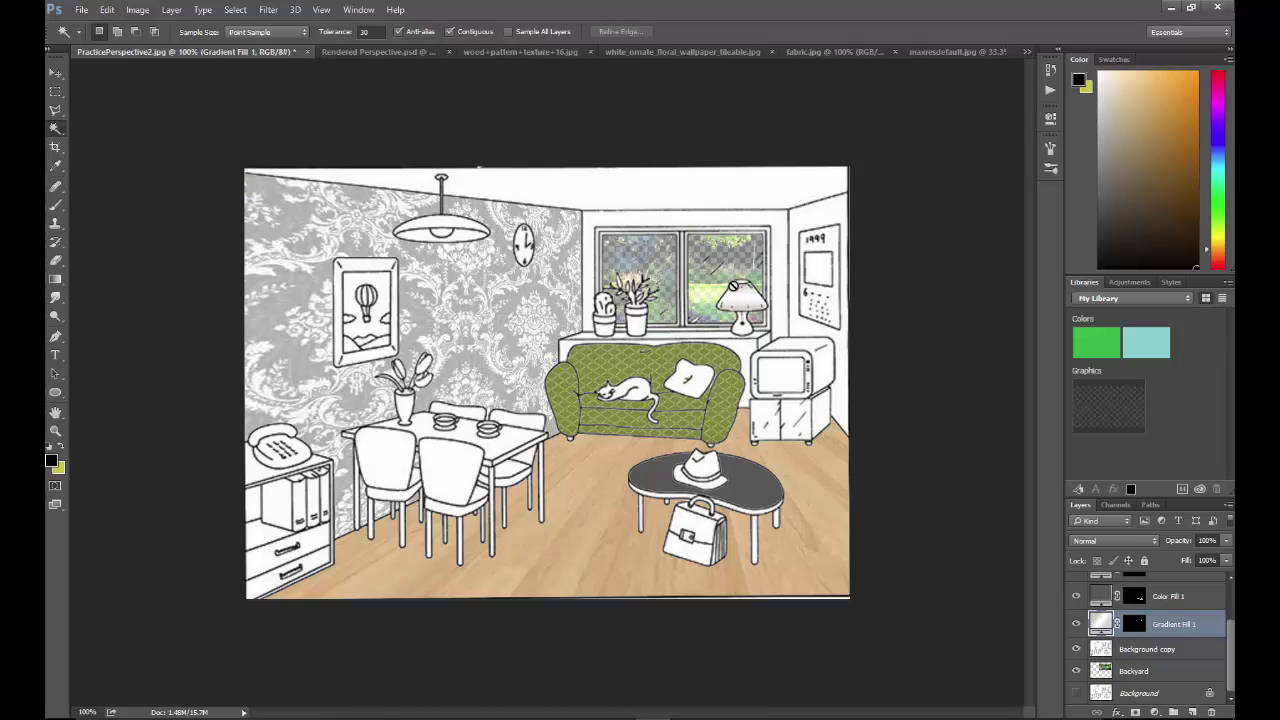
# Step: Set the lampshade gradient's angle to 0 degrees and switch to the Rendered Perspective.psd document for comparison
pyautogui.doubleClick(1100, 625)
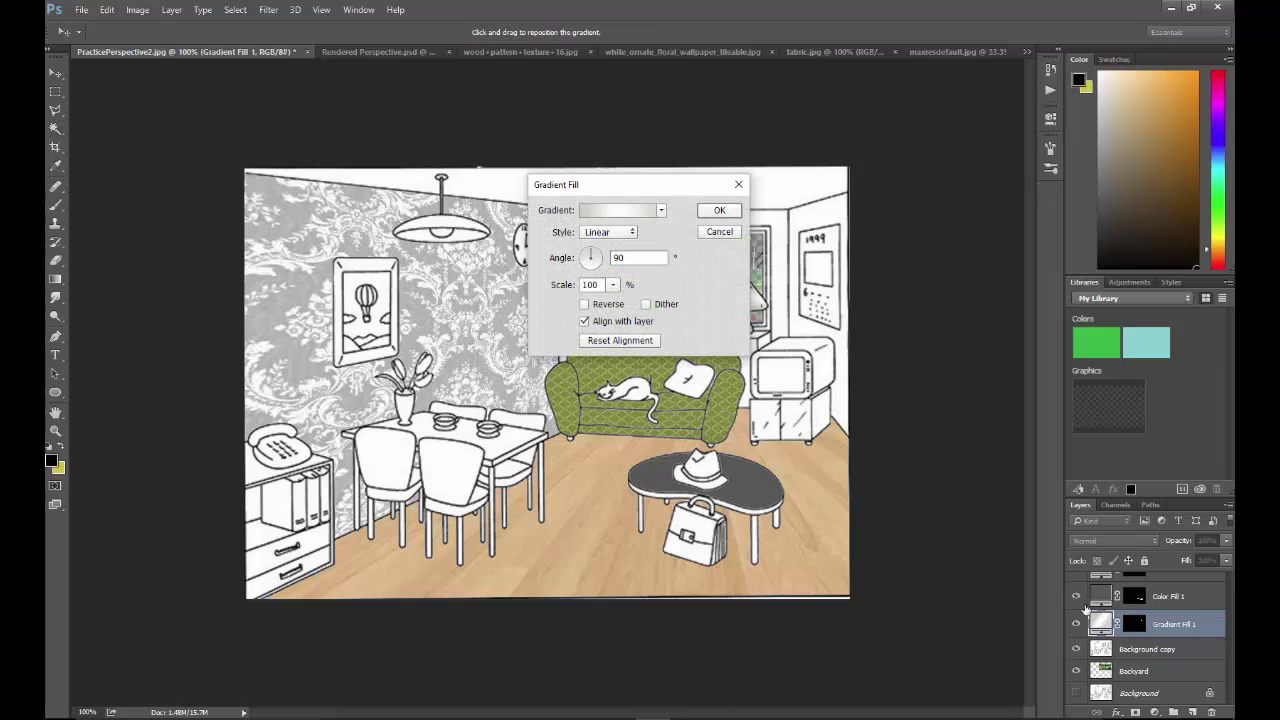
pyautogui.moveTo(625, 257); pyautogui.dragTo(609, 257)
pyautogui.write('0')
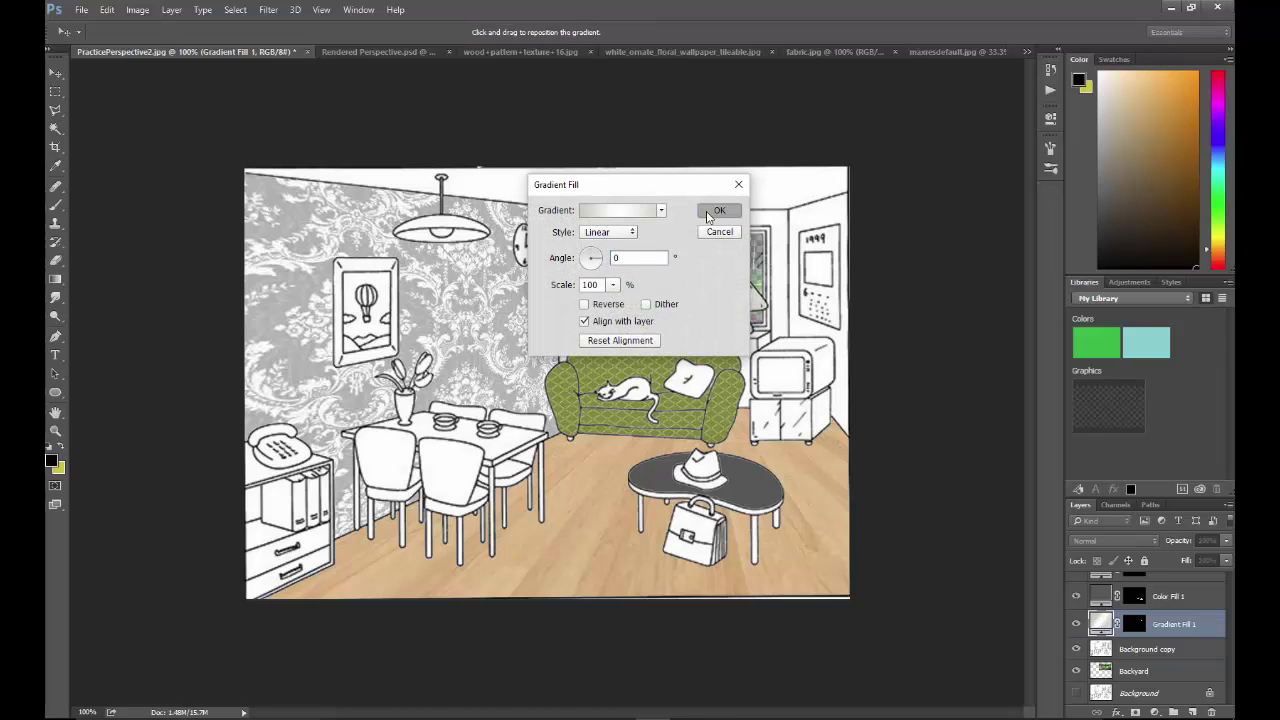
pyautogui.click(710, 213)
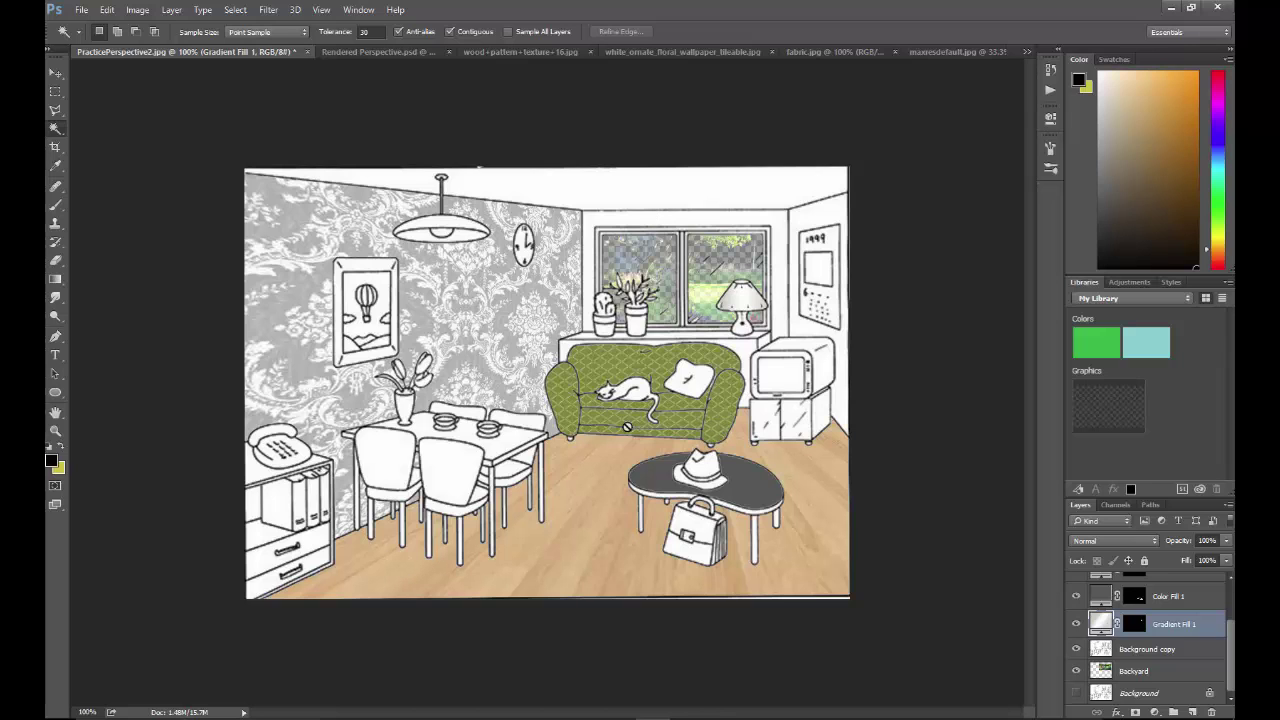
pyautogui.click(336, 52)
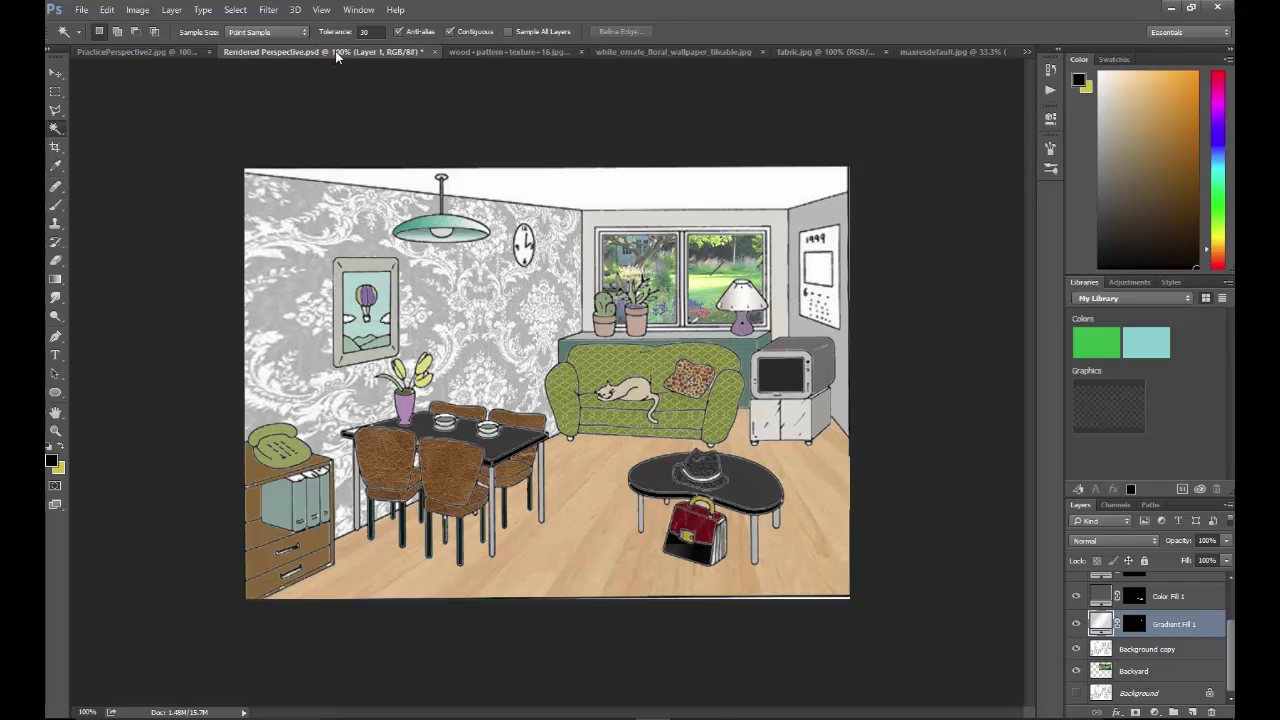